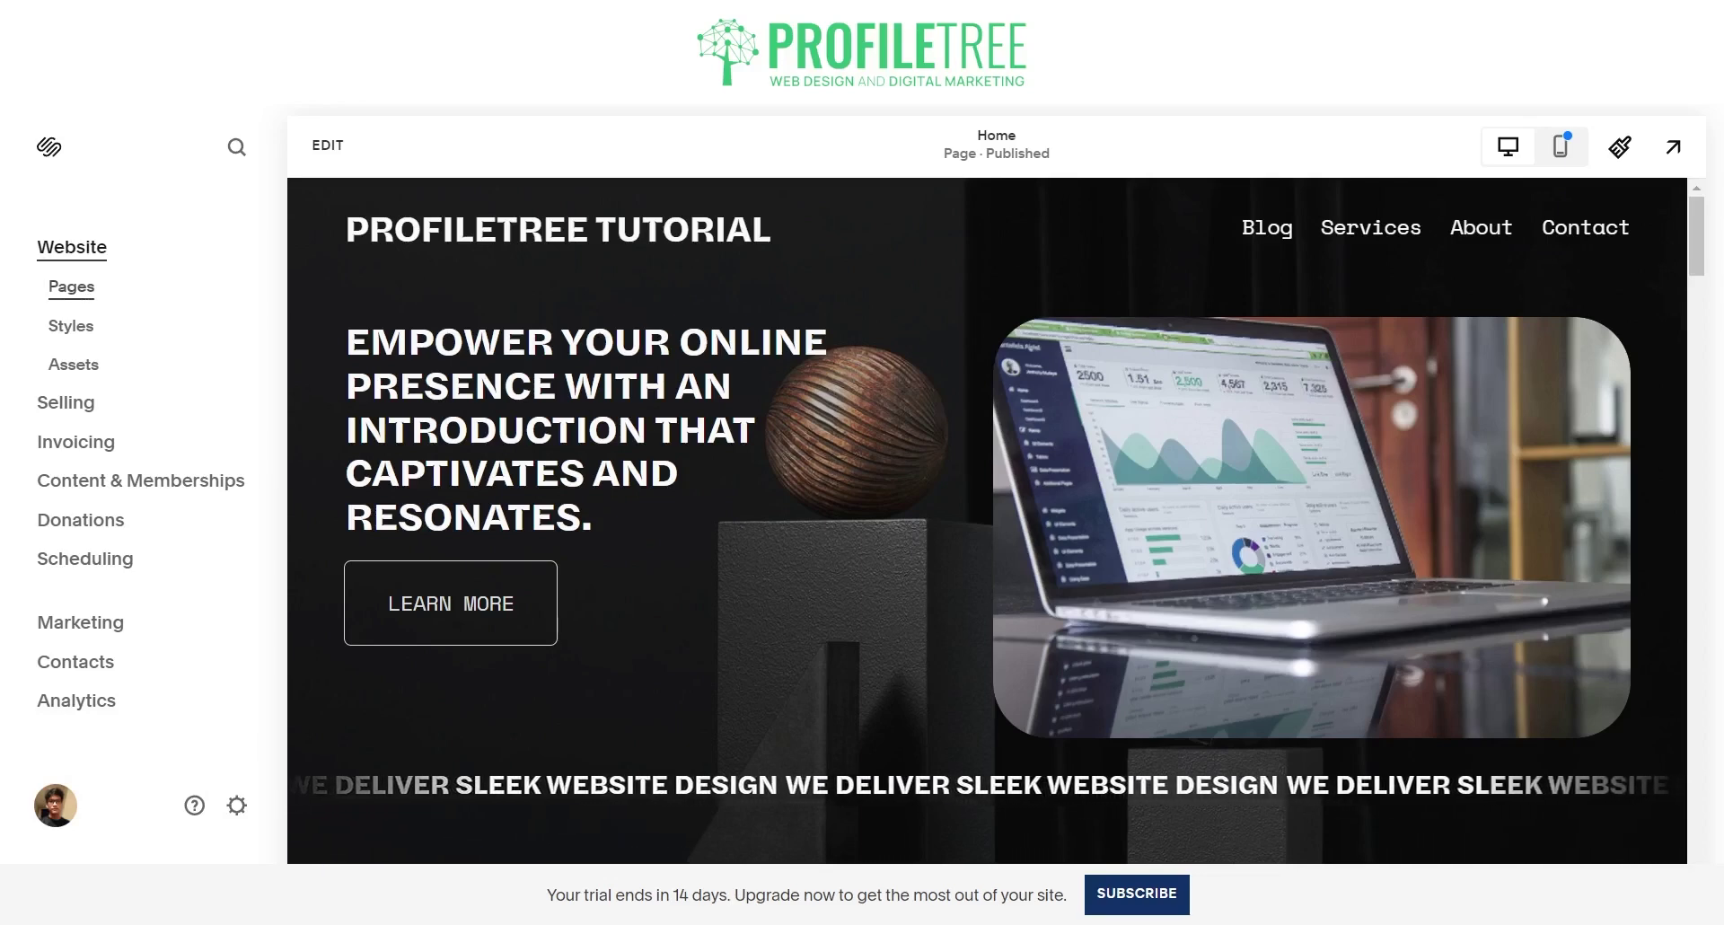
# Open the Blog page's settings and review its General options, including the page title, navigation title and URL slug.
pyautogui.click(75, 291)
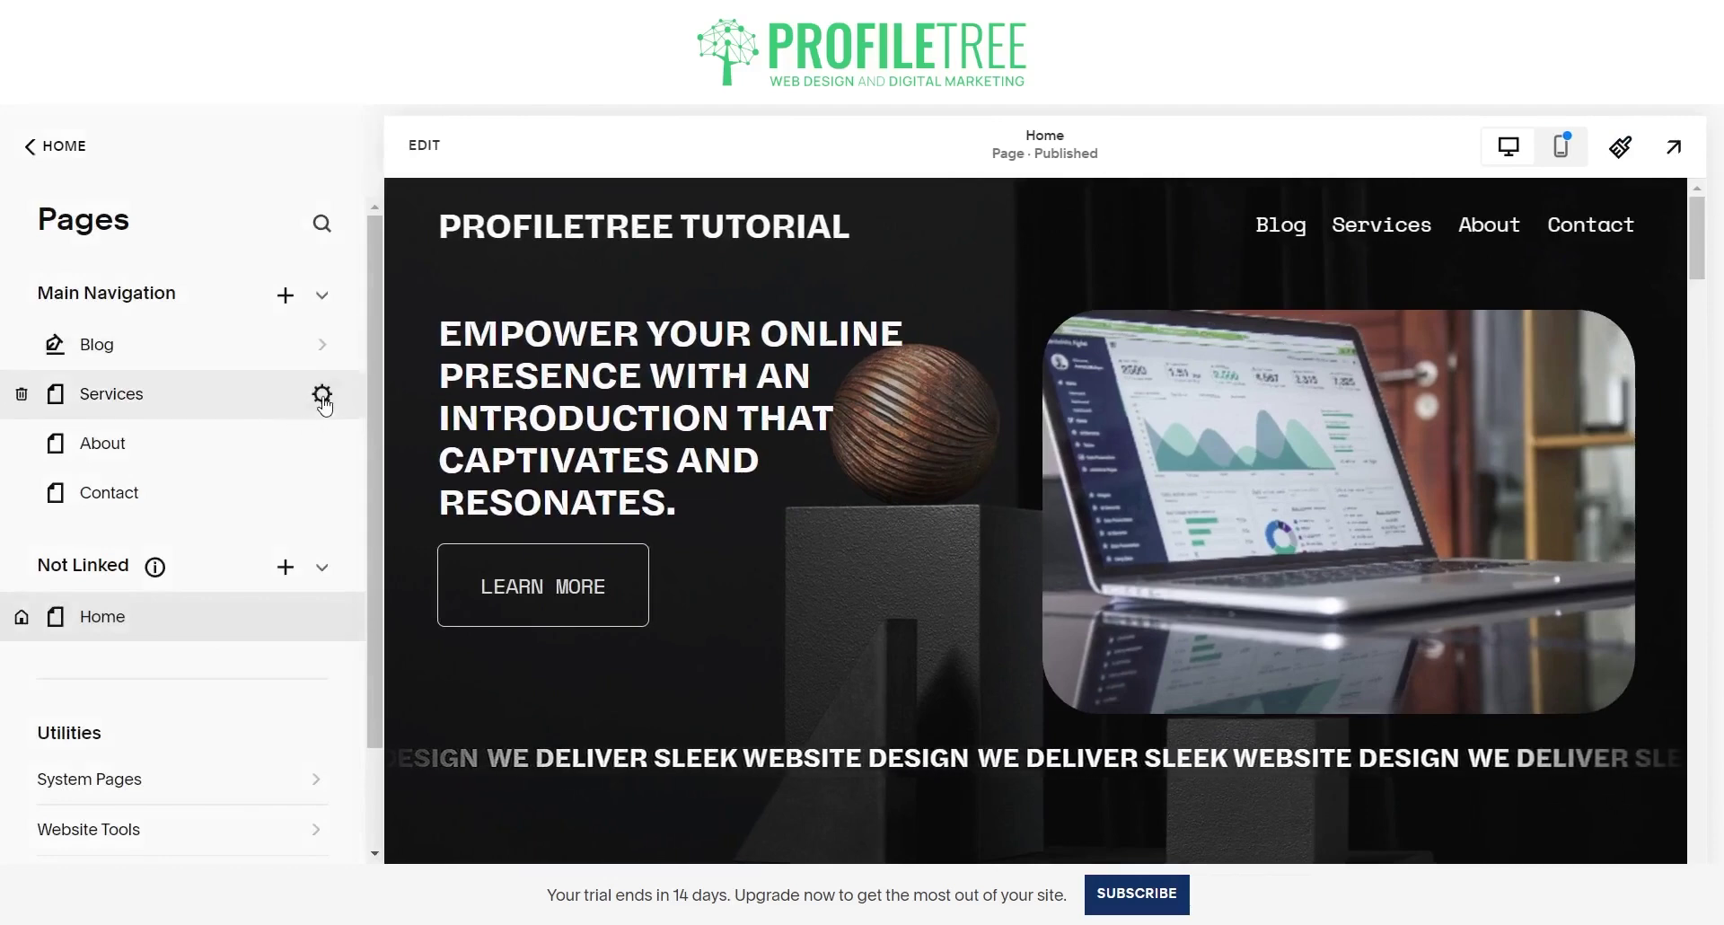
pyautogui.click(286, 347)
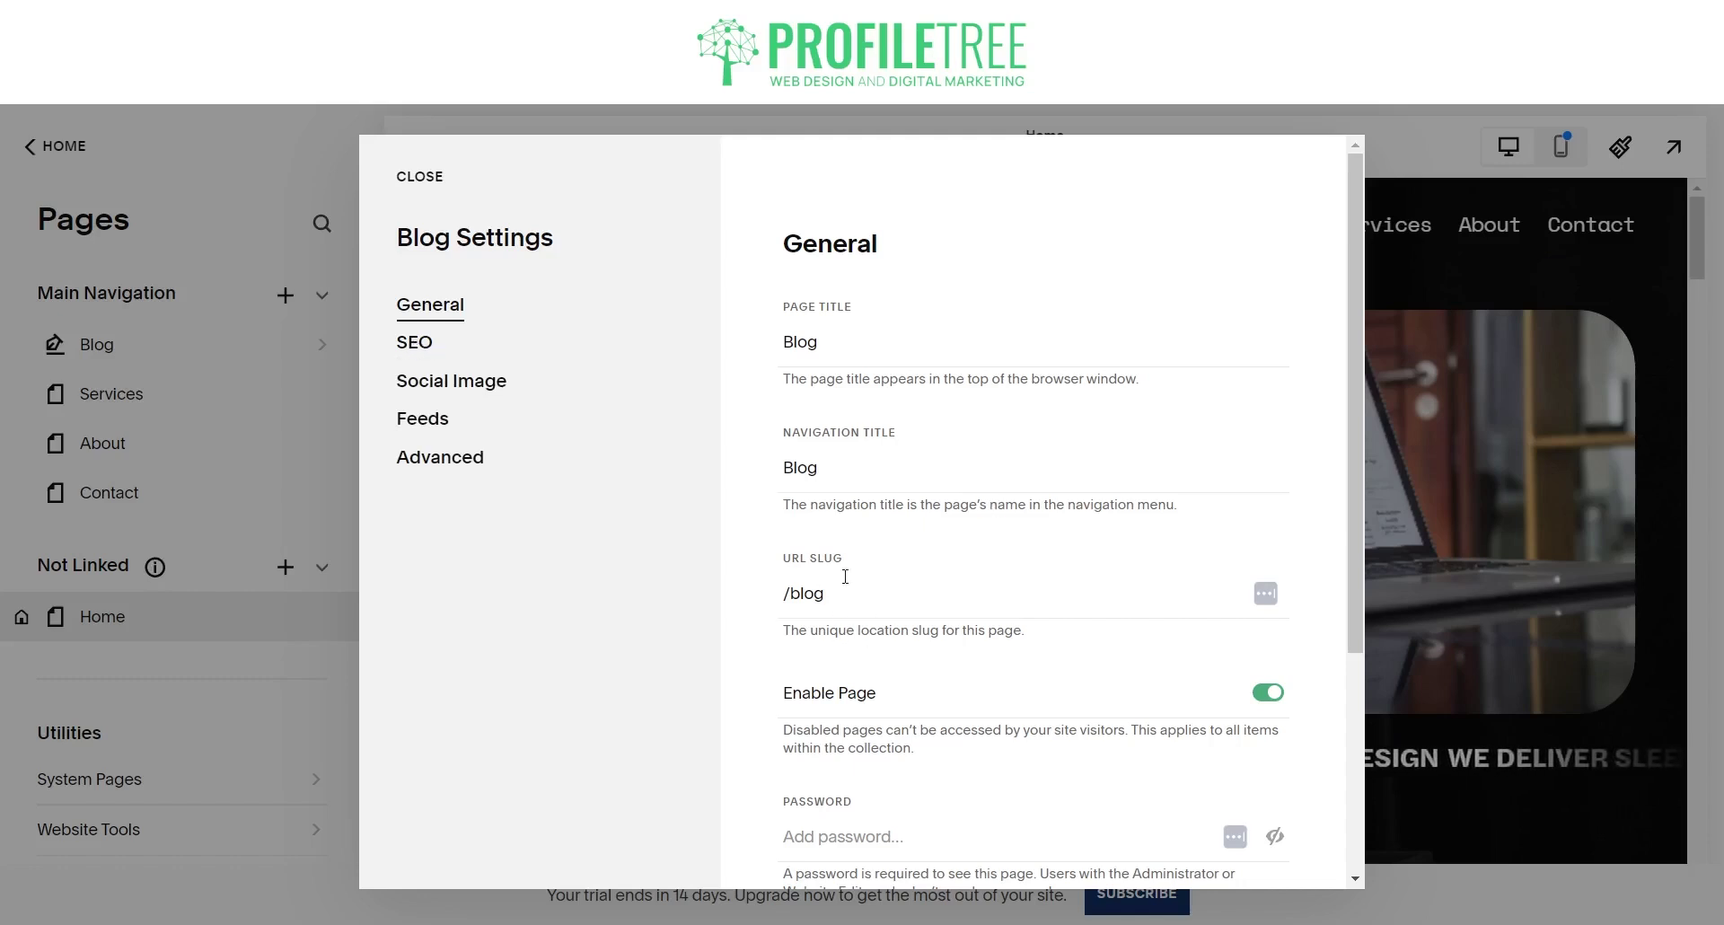
pyautogui.click(418, 350)
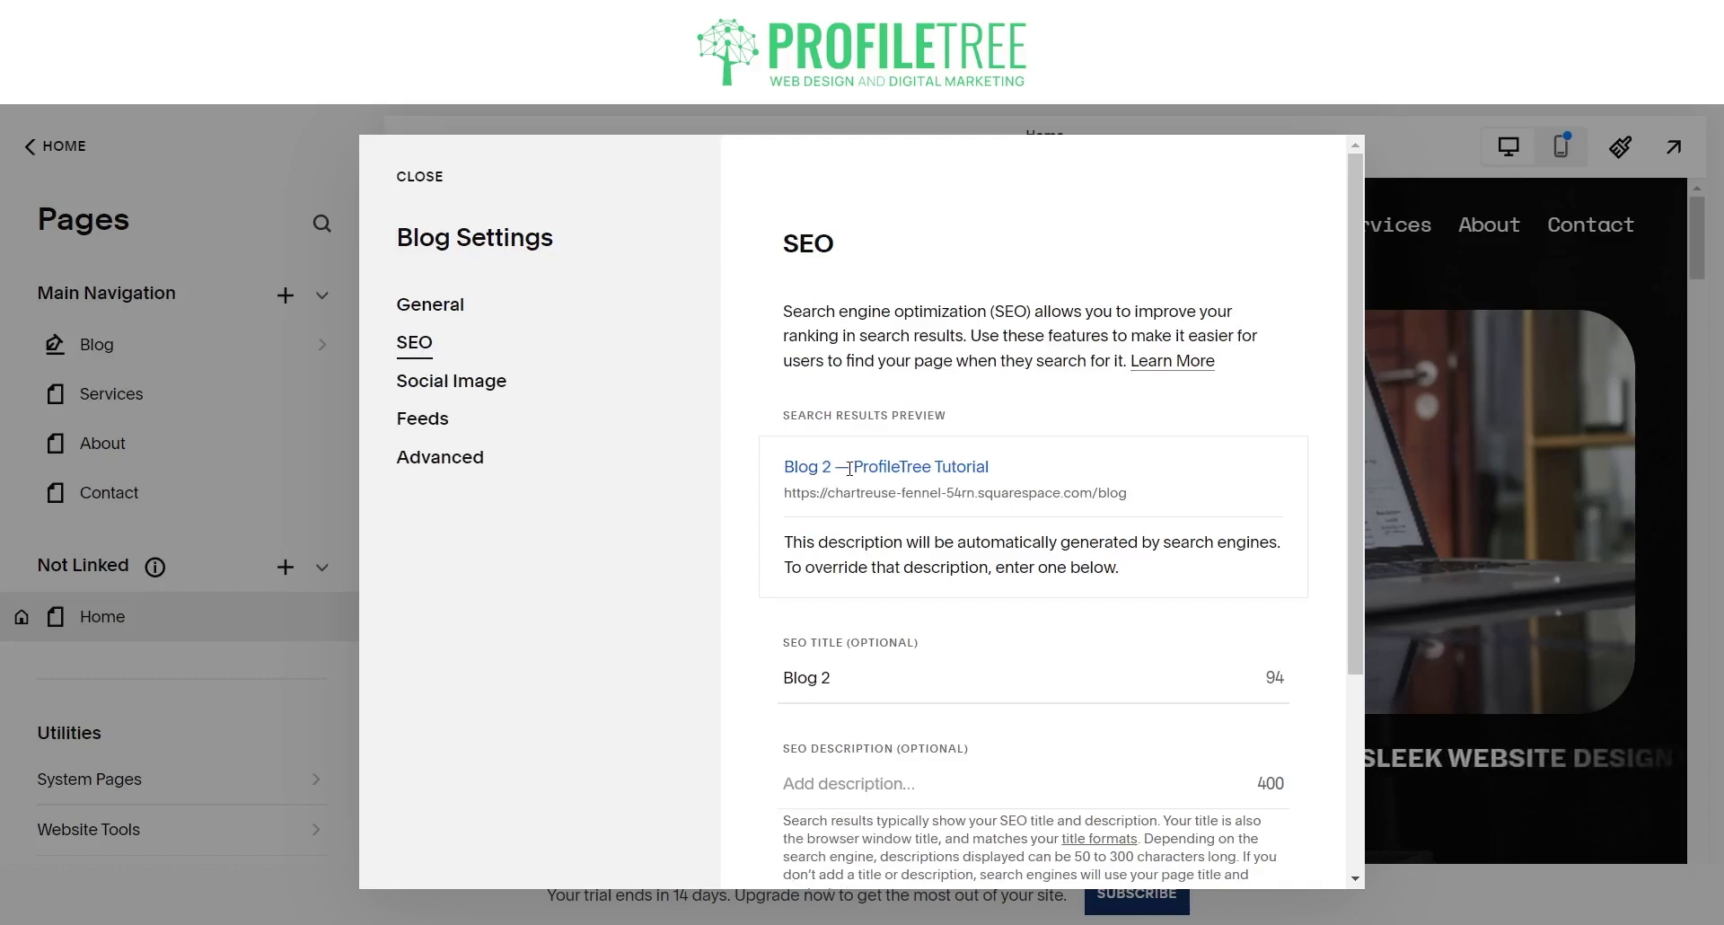
pyautogui.click(430, 306)
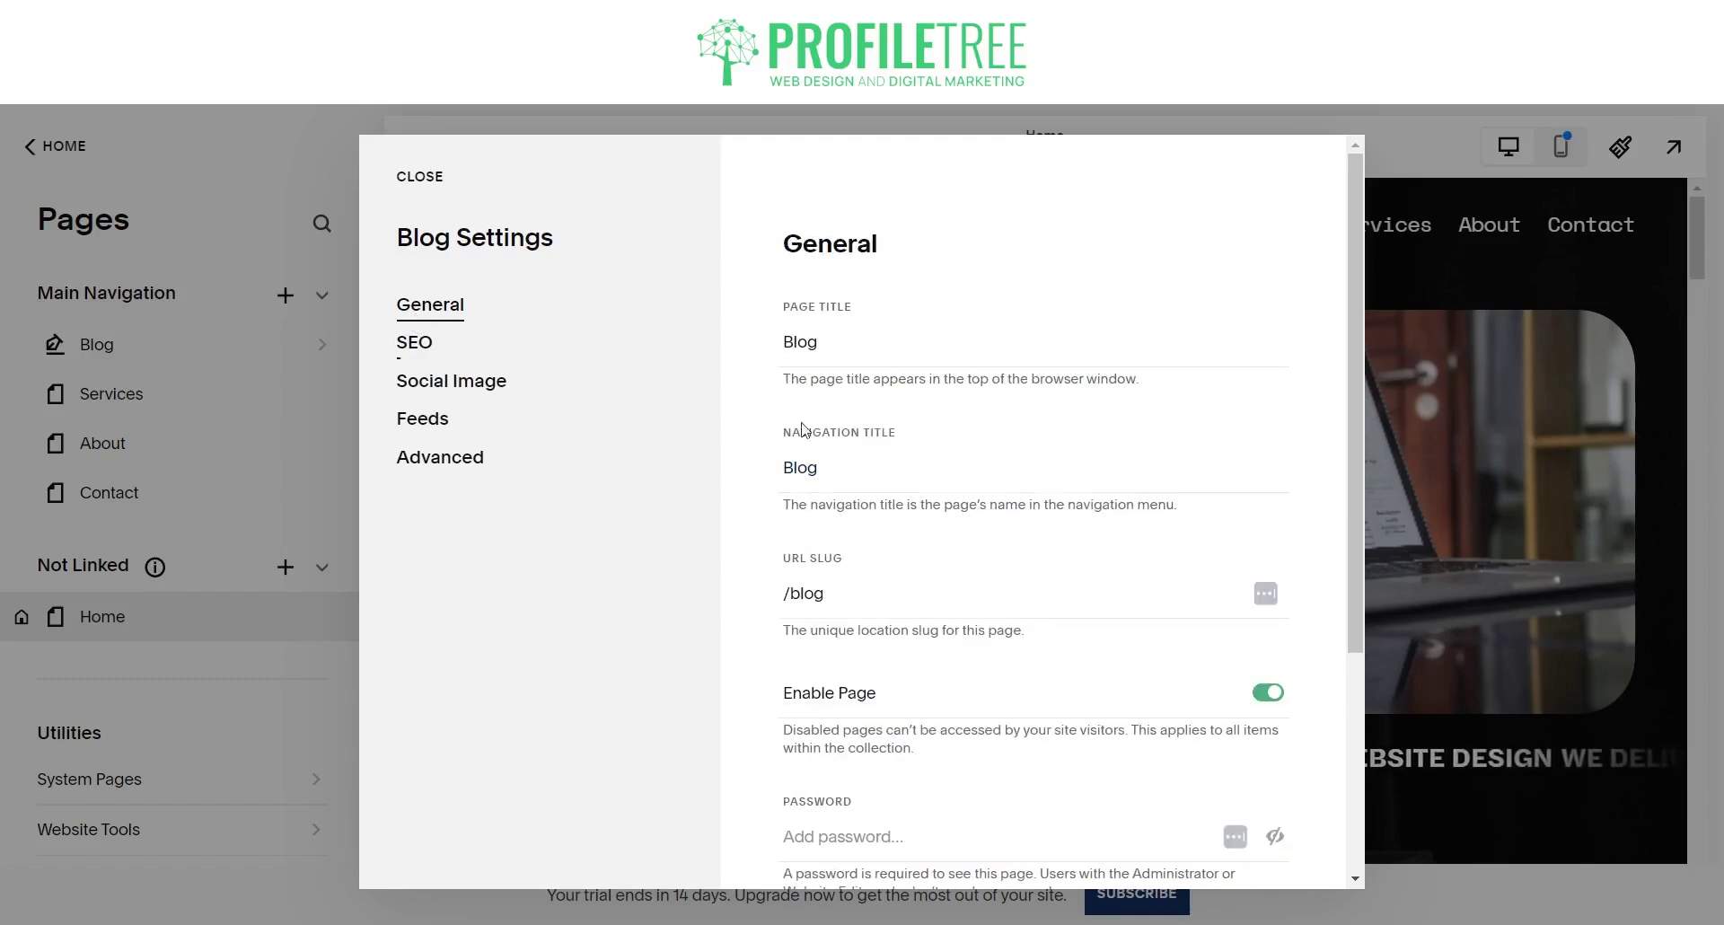
pyautogui.click(837, 602)
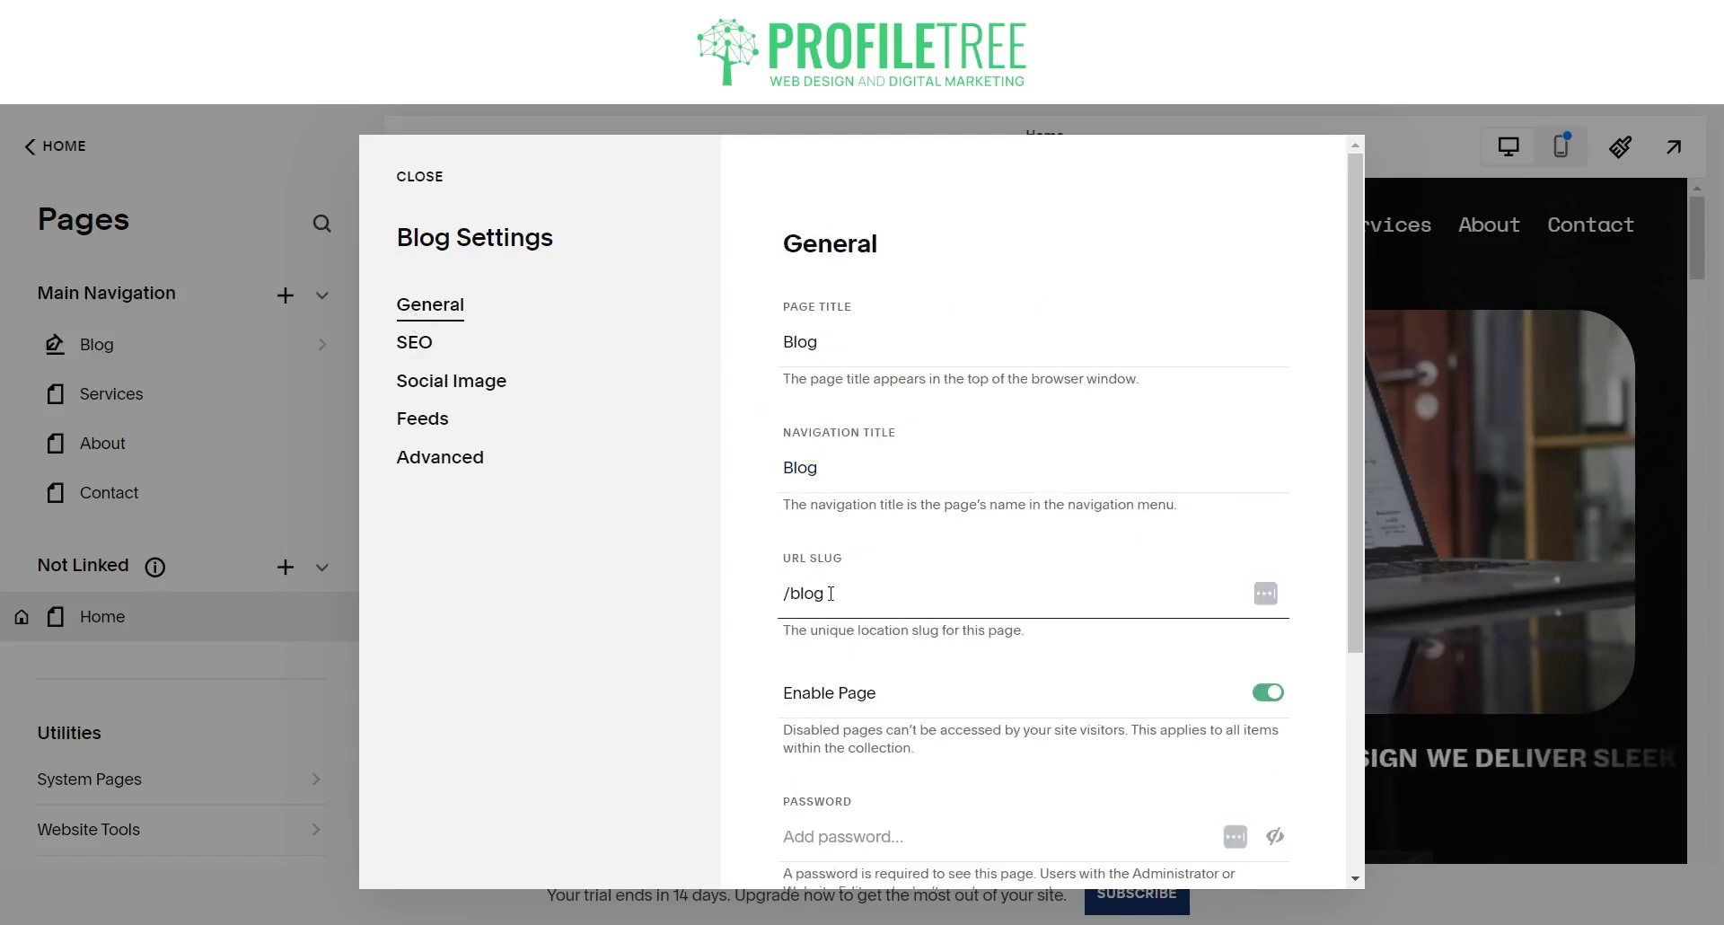
pyautogui.click(862, 523)
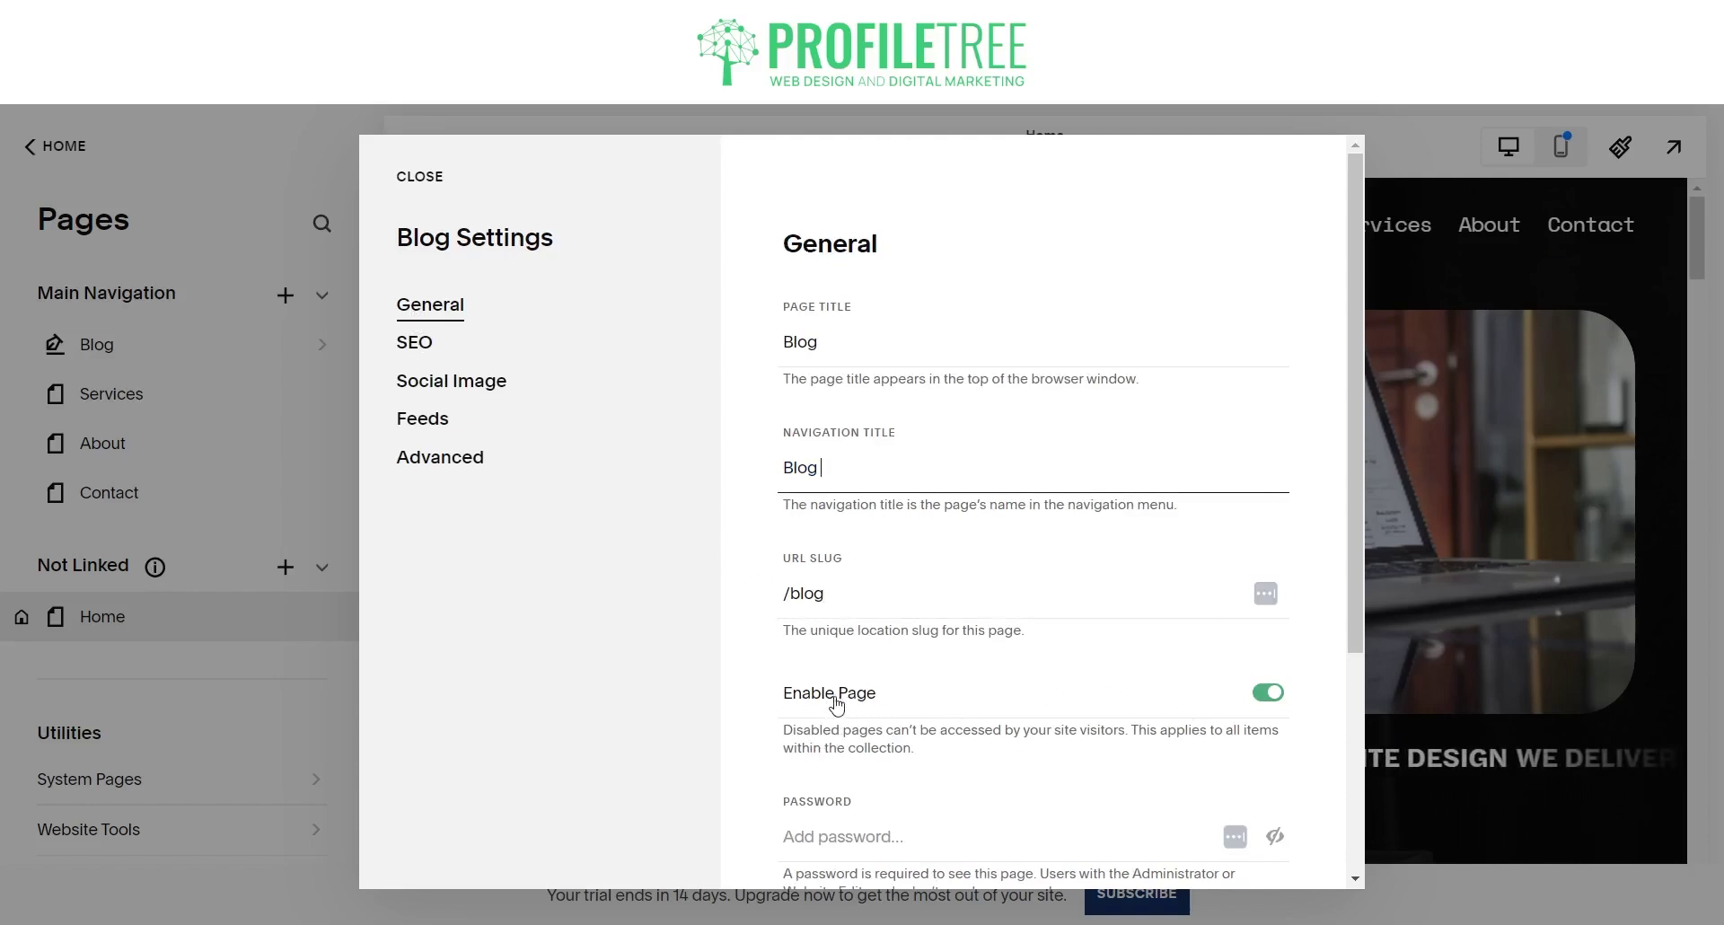
pyautogui.scroll(-4, 863, 814)
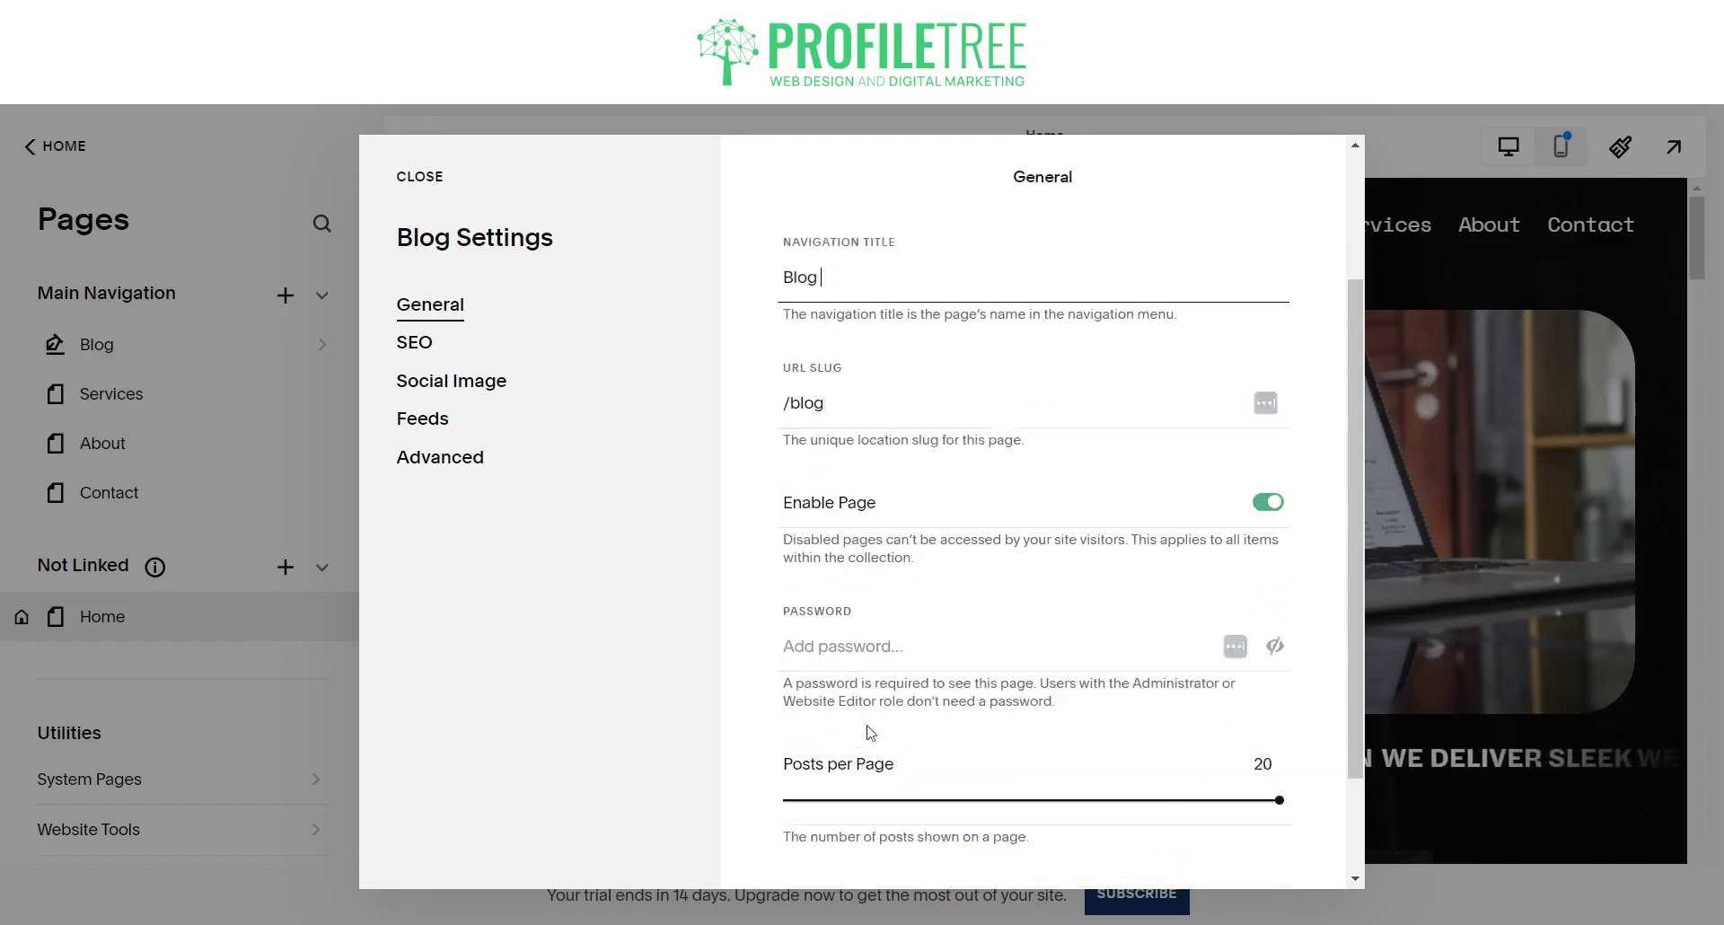
pyautogui.scroll(4, 864, 700)
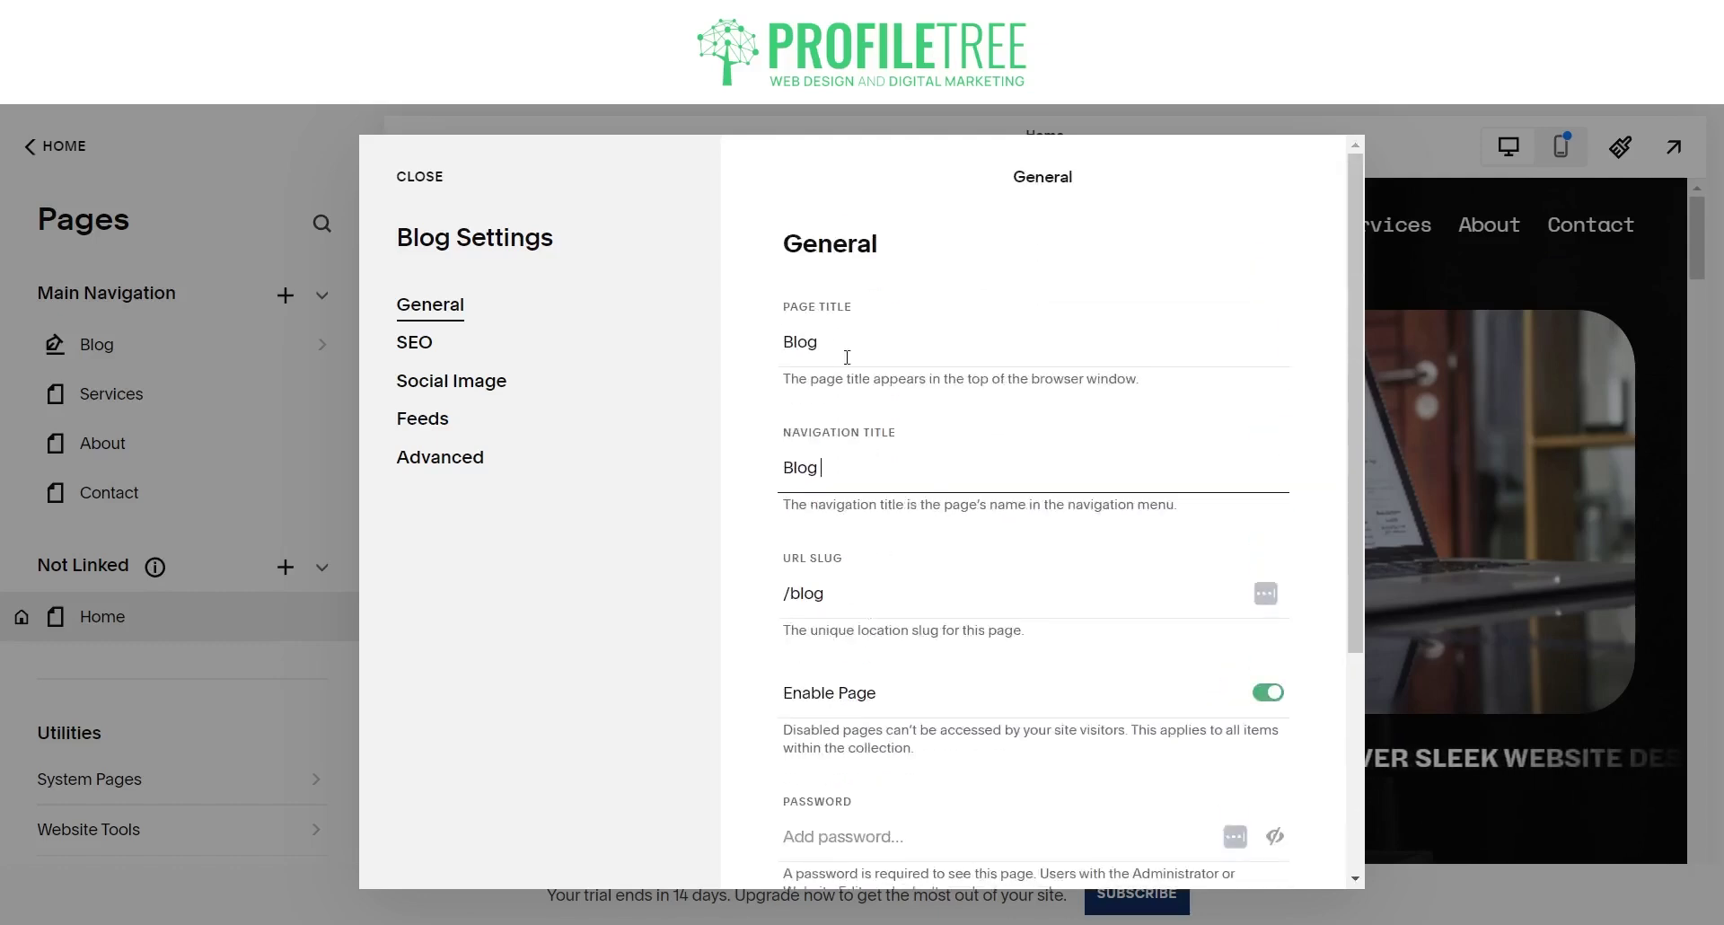
# Show the Blog page's SEO settings and put the cursor in the SEO description field.
pyautogui.click(415, 358)
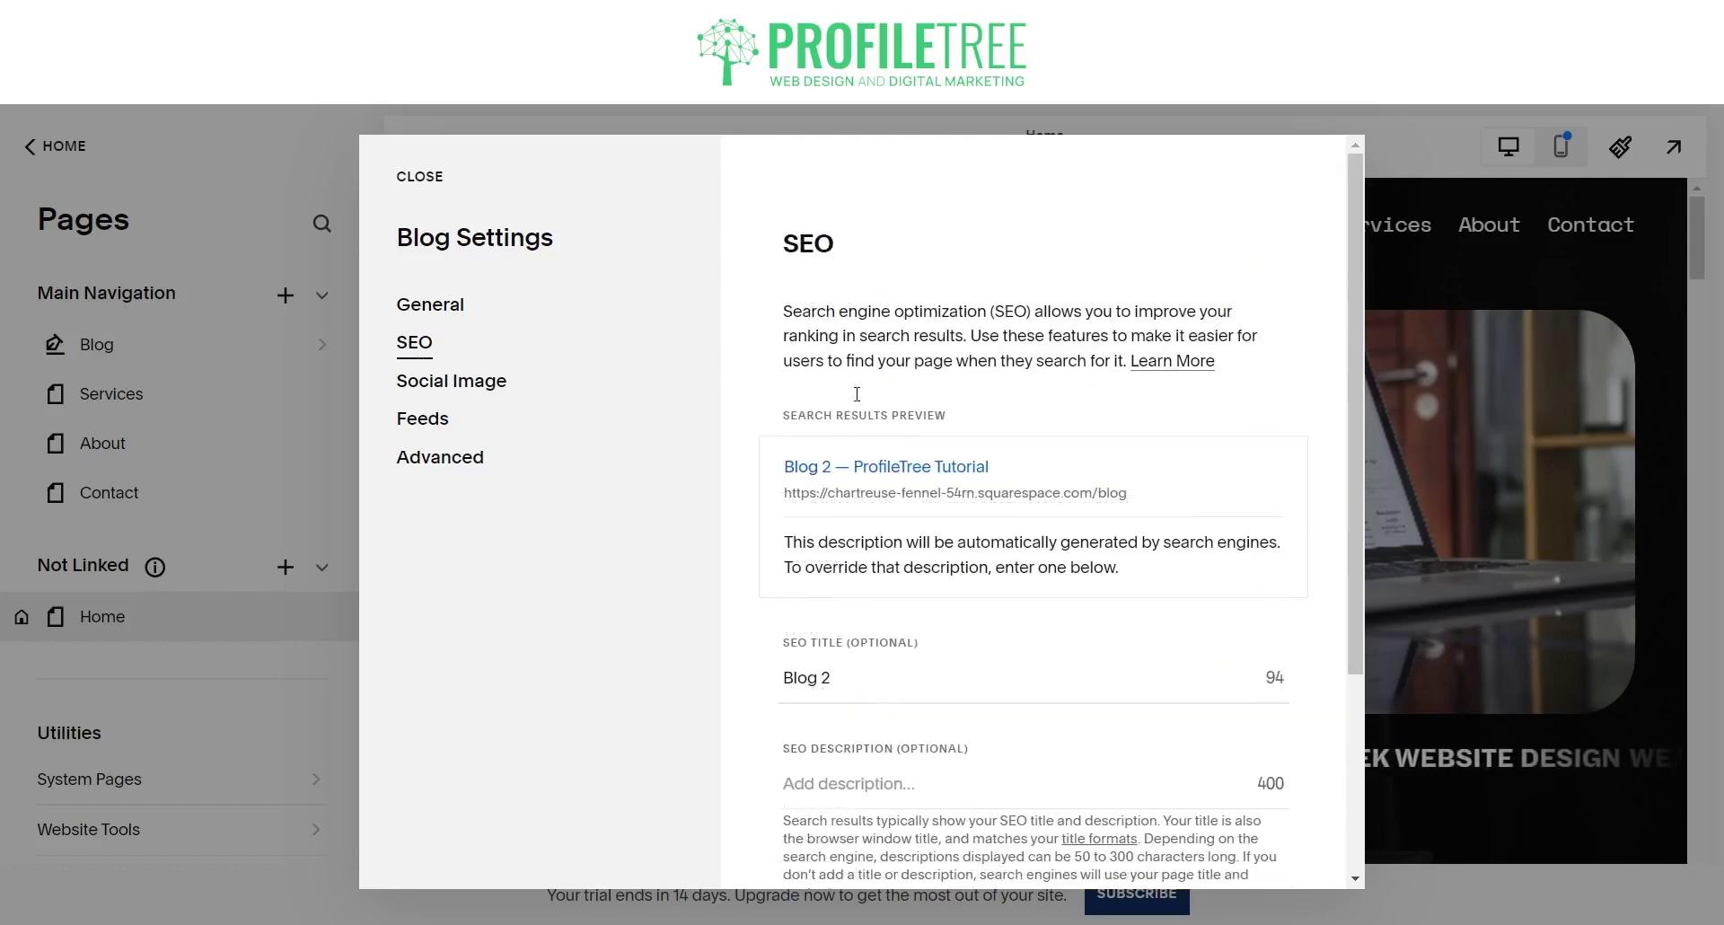
pyautogui.scroll(-1, 977, 521)
pyautogui.click(876, 672)
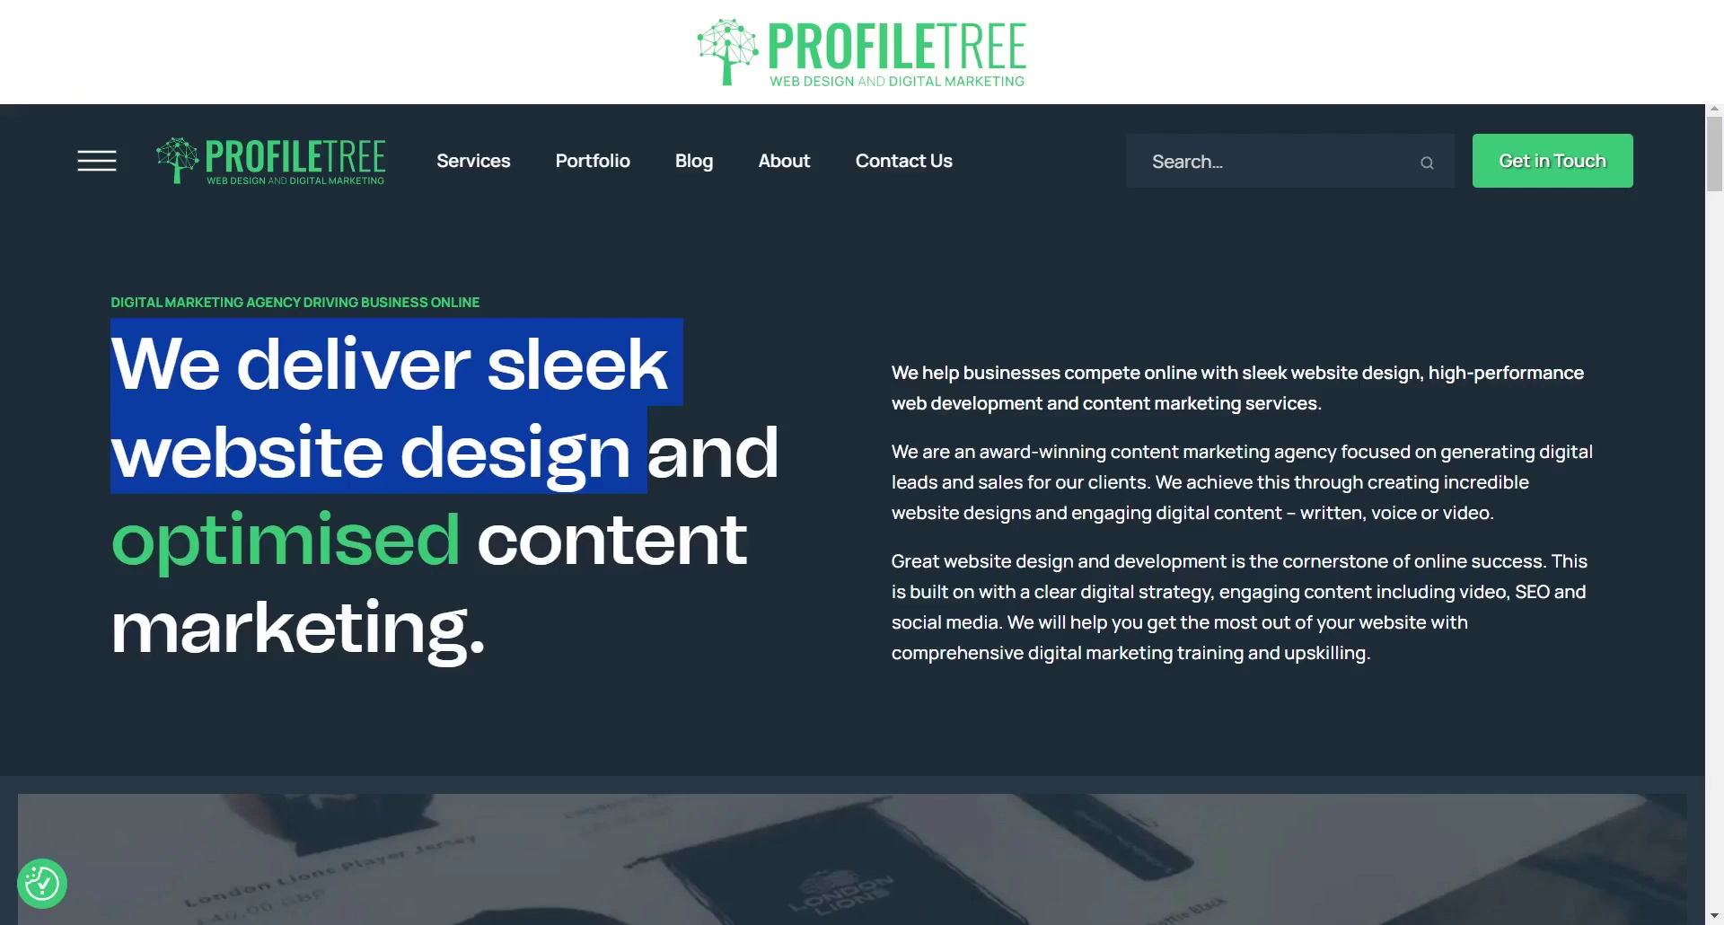
# Search Google for "profiletree" in a new browser tab and examine how the site's titles and descriptions are listed.
pyautogui.hotkey('ctrl', 't')
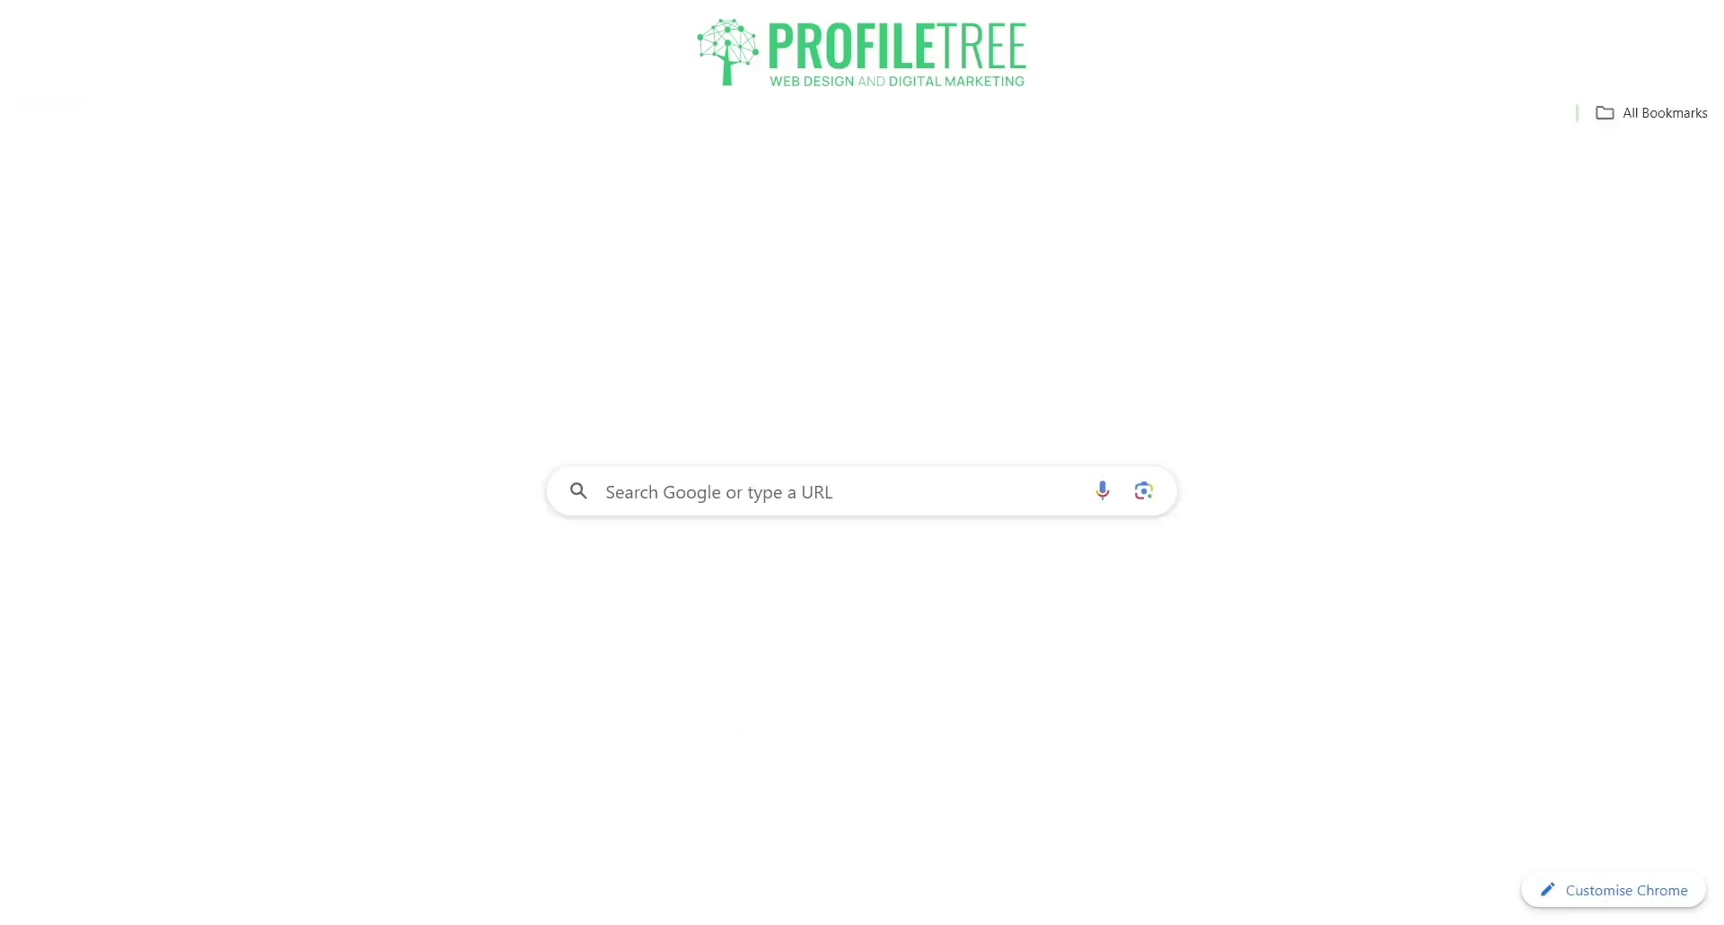
pyautogui.click(667, 502)
pyautogui.write('p')
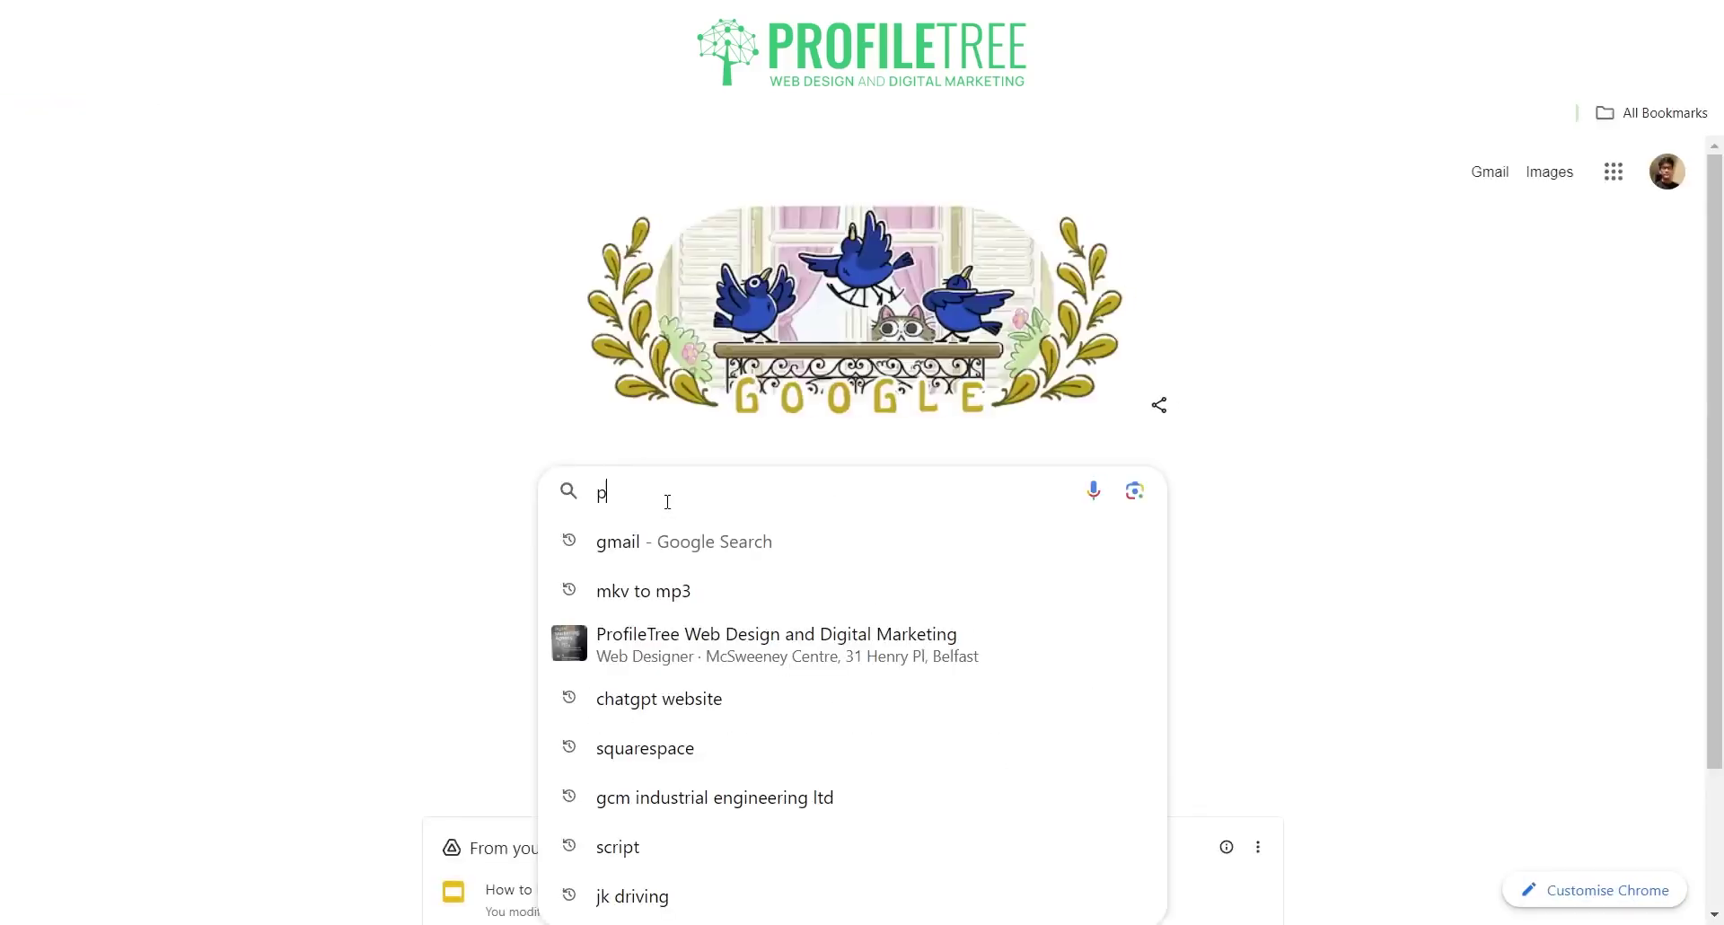
pyautogui.write('ro')
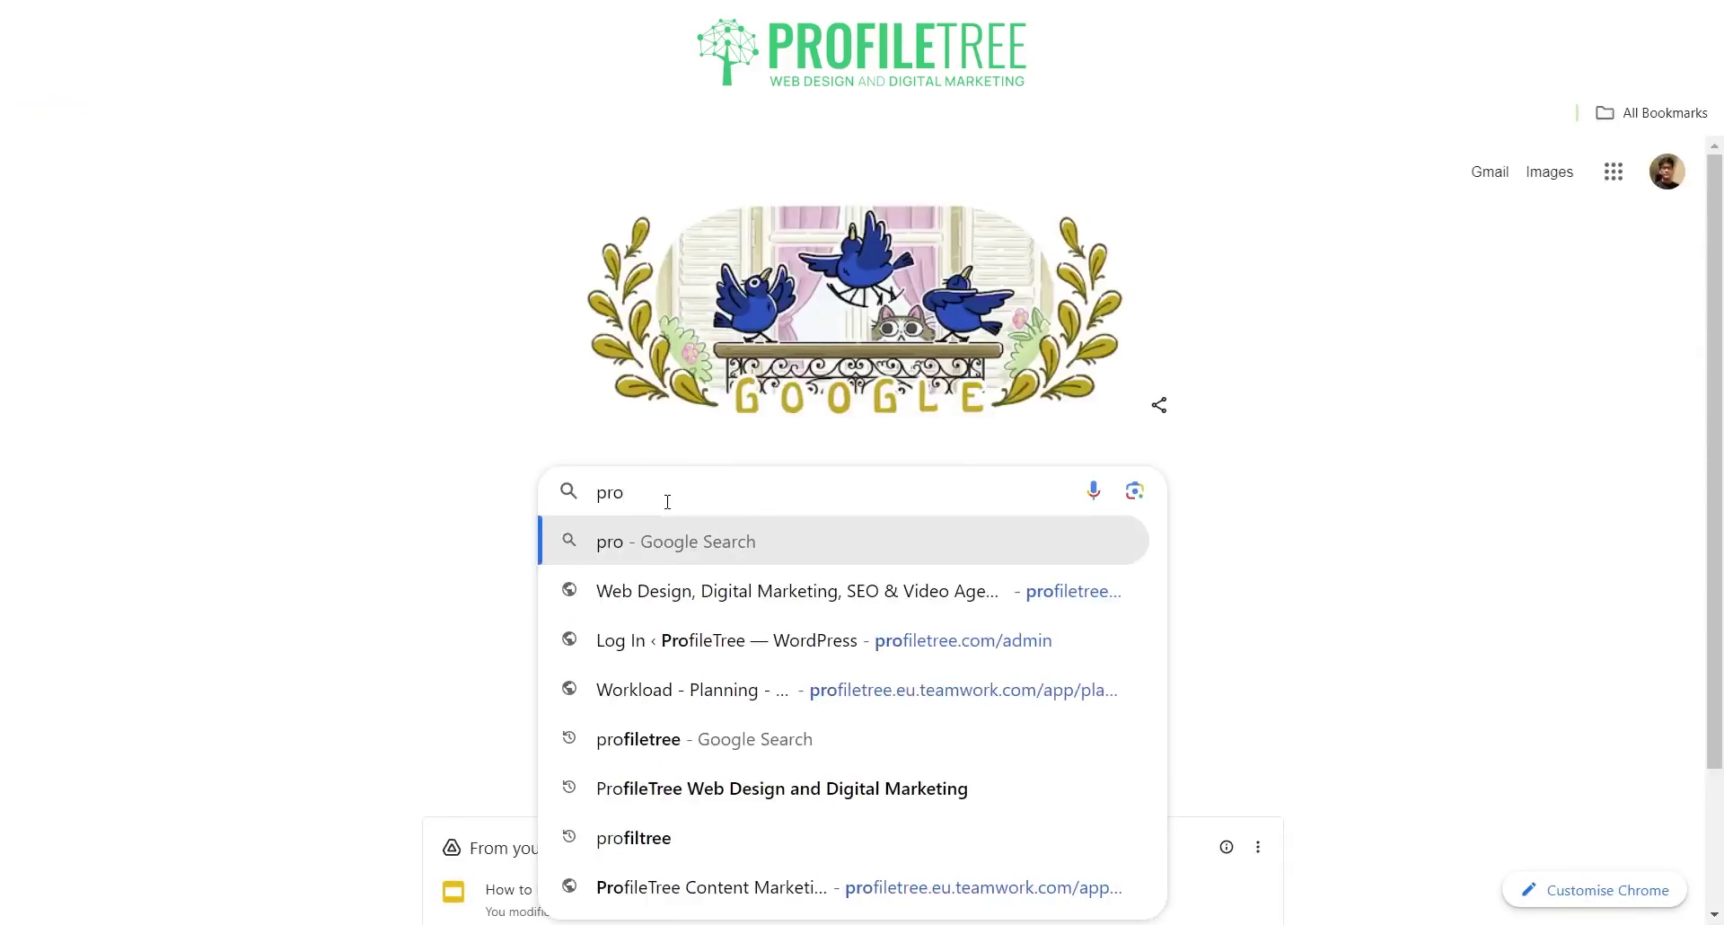
pyautogui.write('filetree')
pyautogui.press('Return')
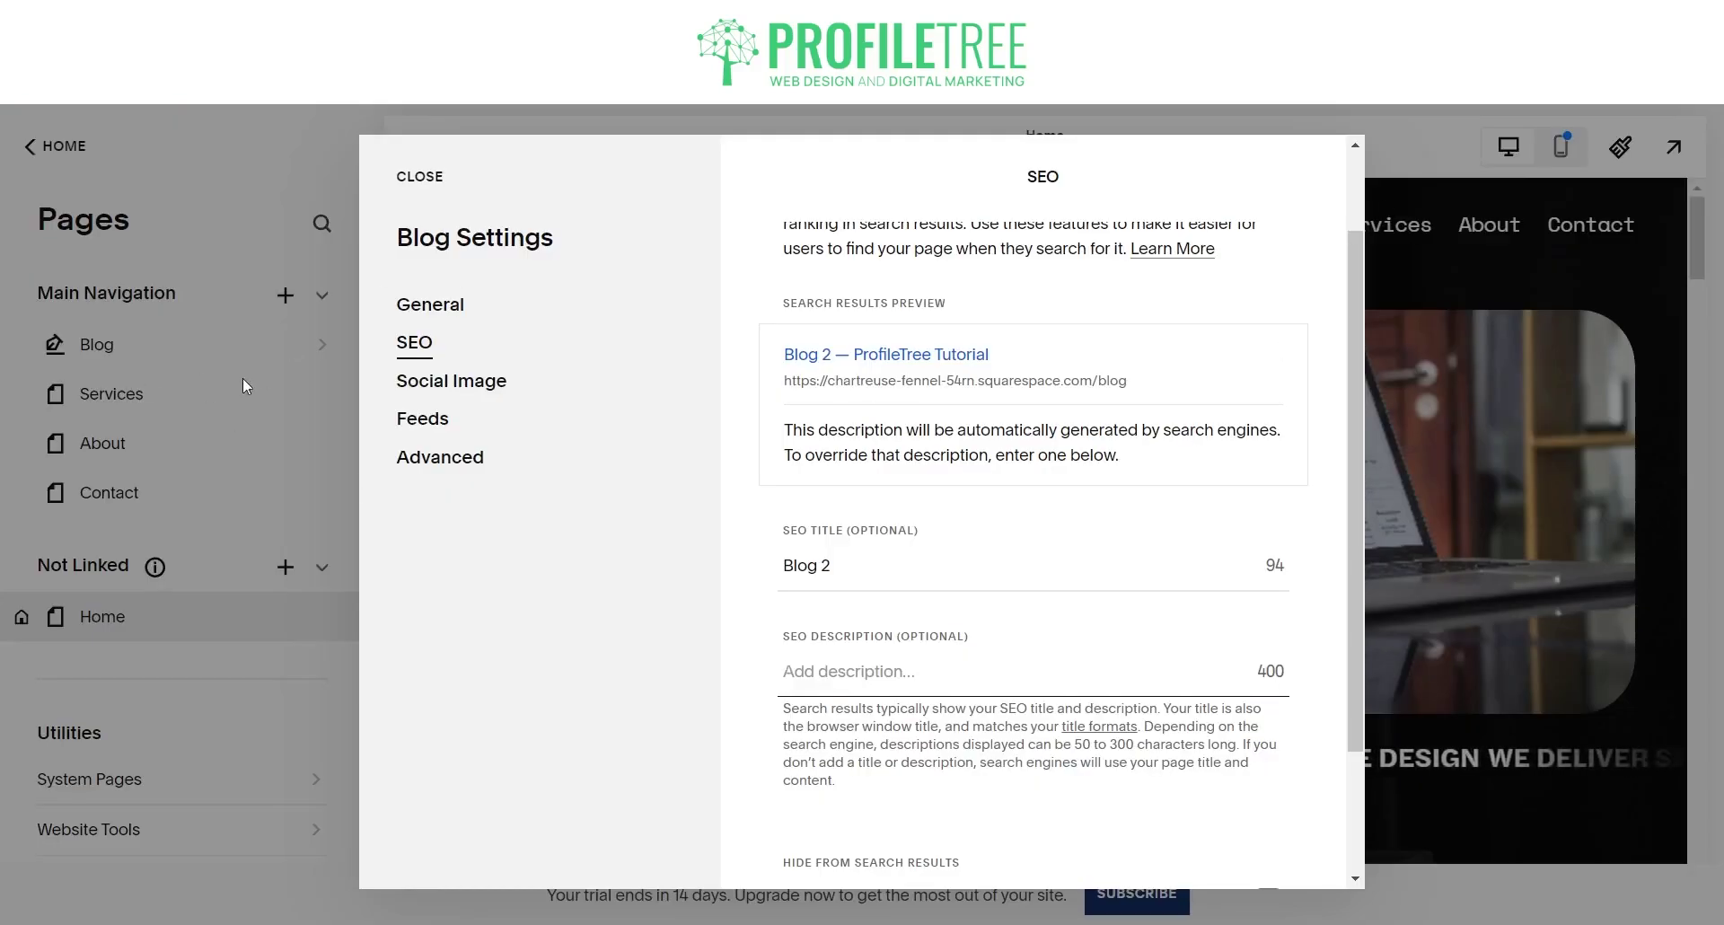
pyautogui.click(431, 184)
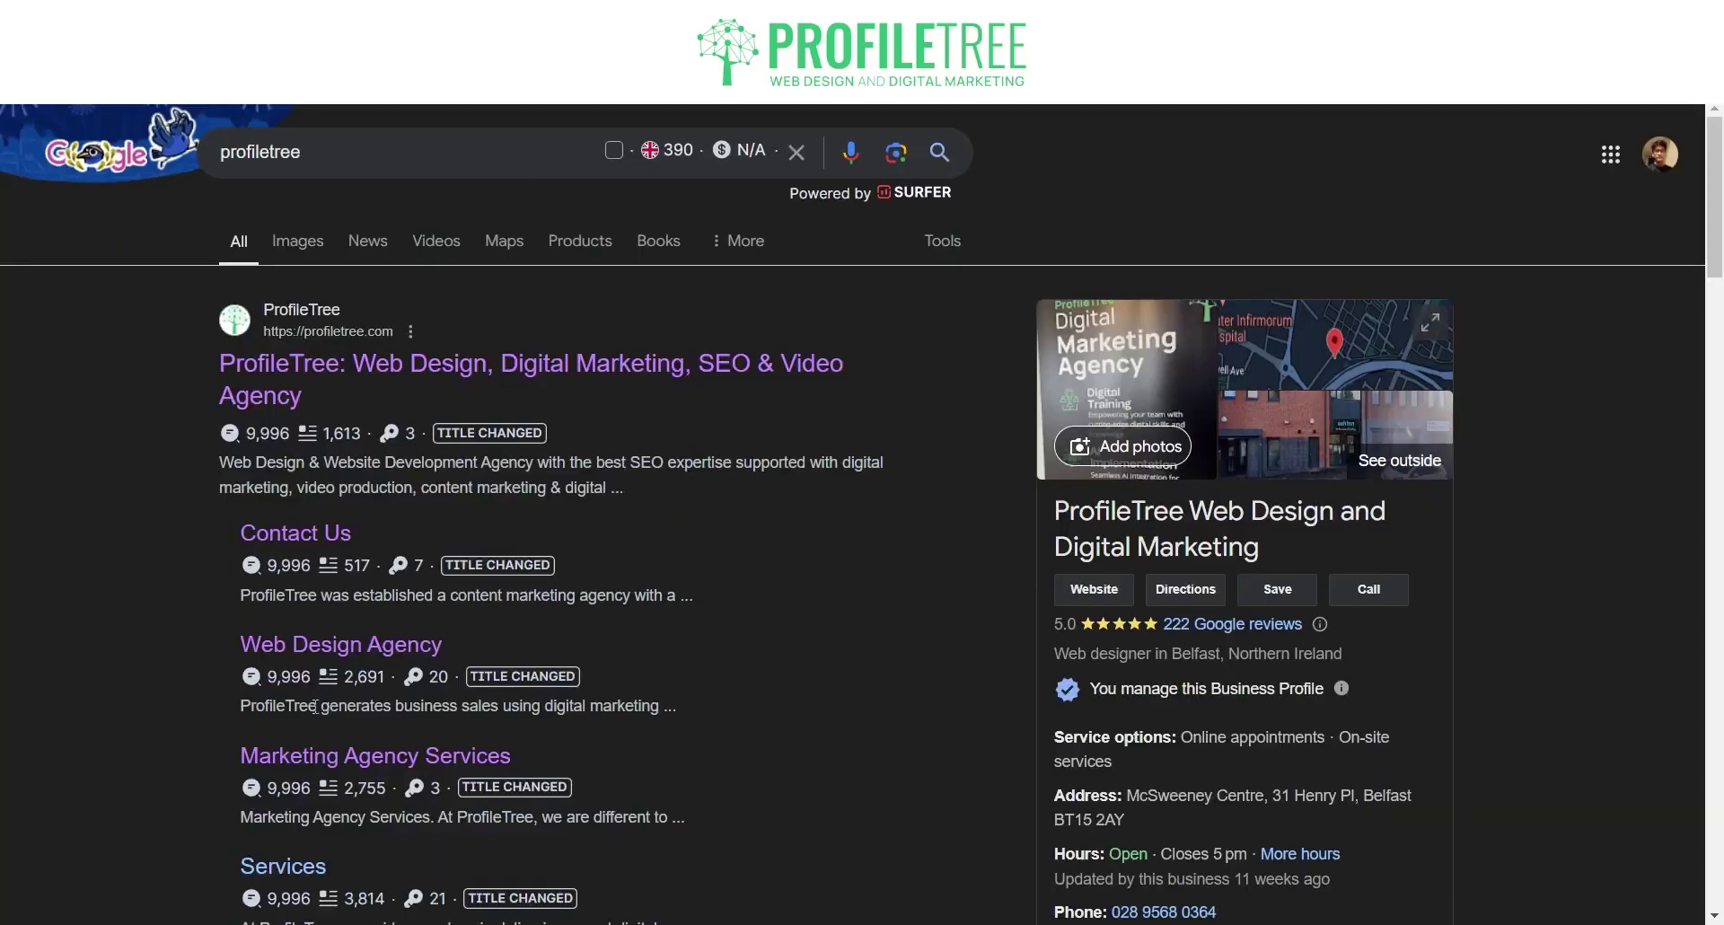
pyautogui.scroll(-2, 341, 440)
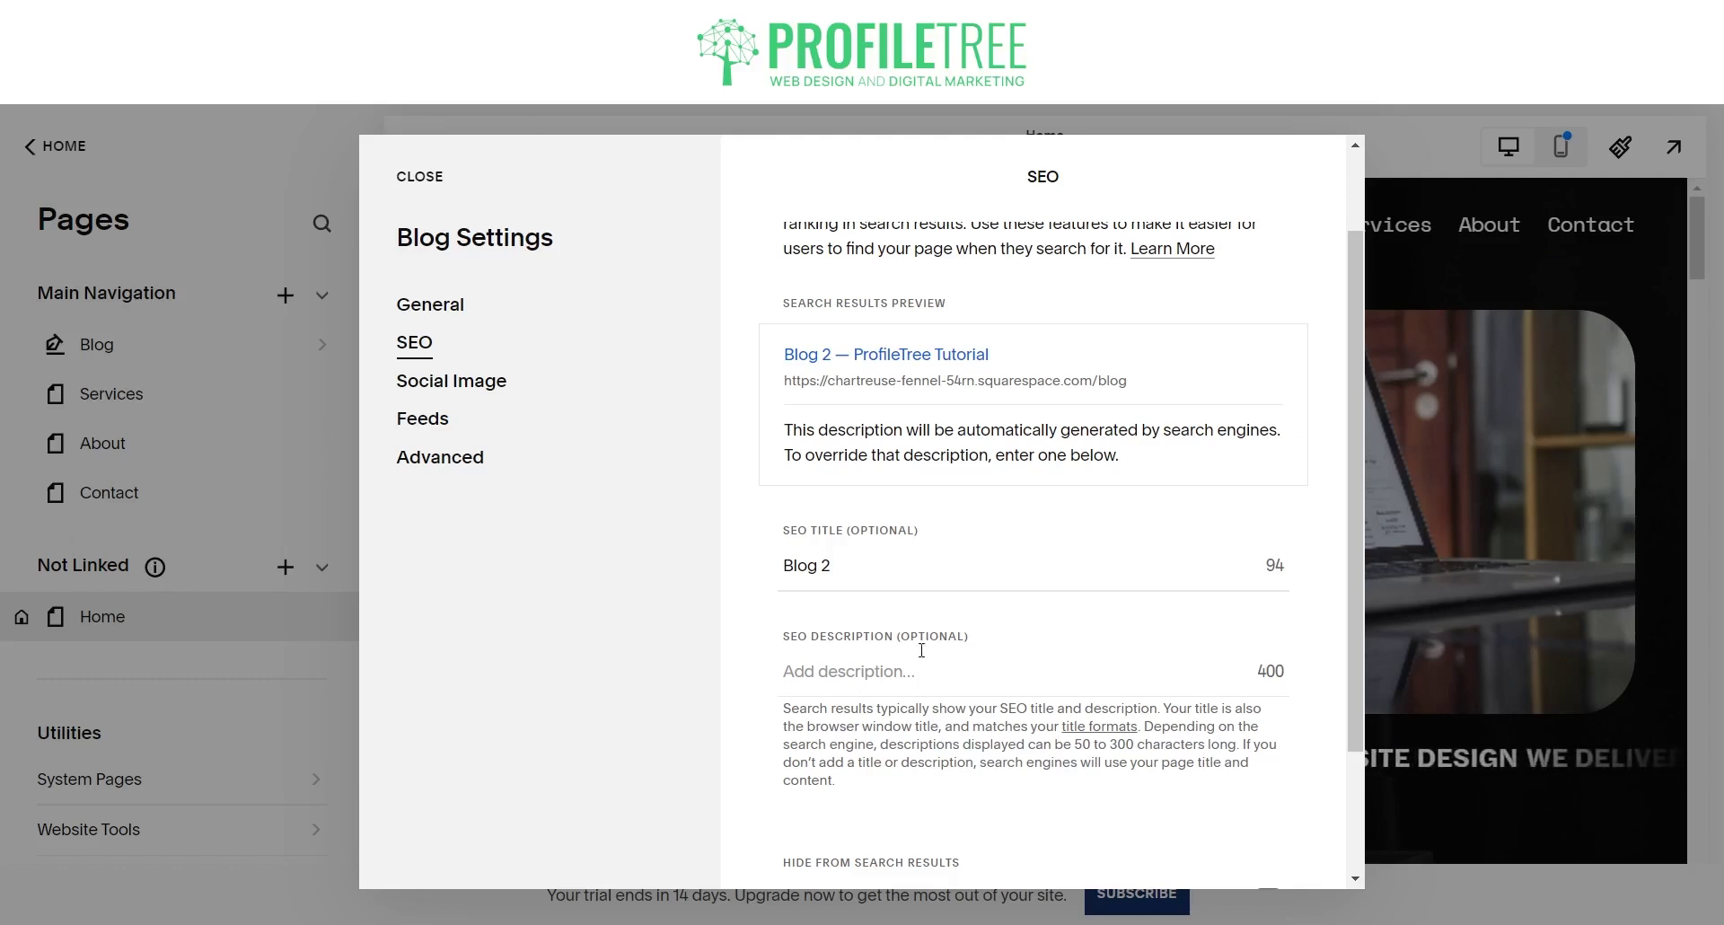
# Change the Blog page's SEO title to "Blog - ProfileTree" in the Squarespace blog settings.
pyautogui.click(860, 559)
pyautogui.press('BackSpace')
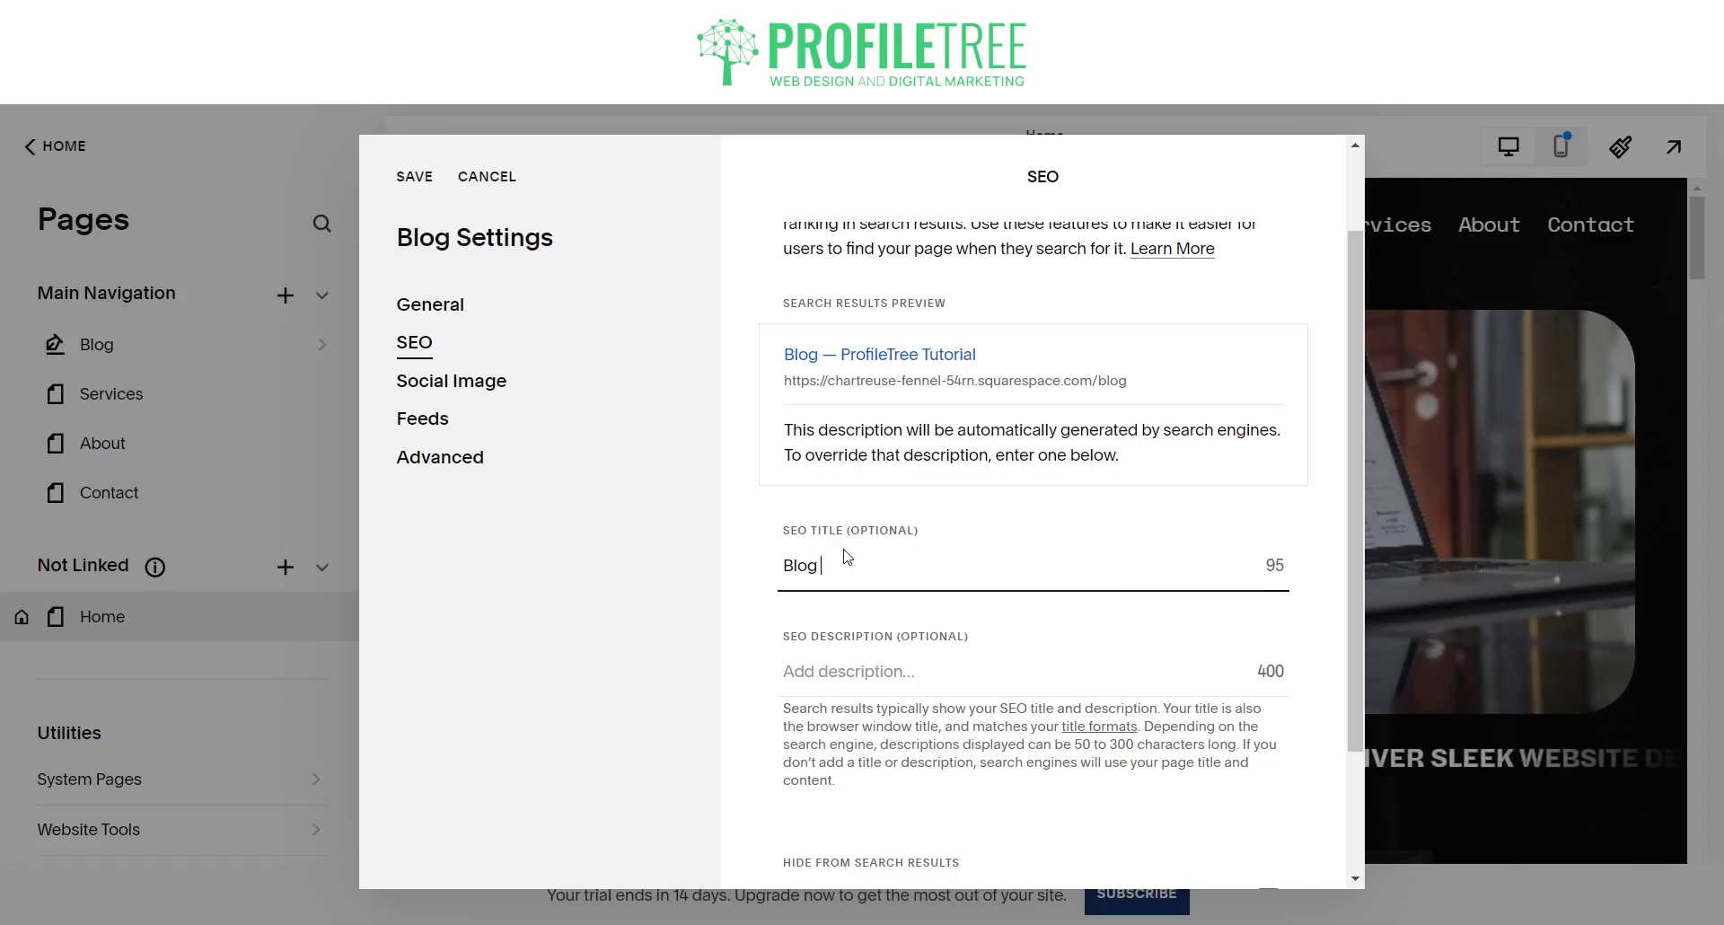
pyautogui.write('-')
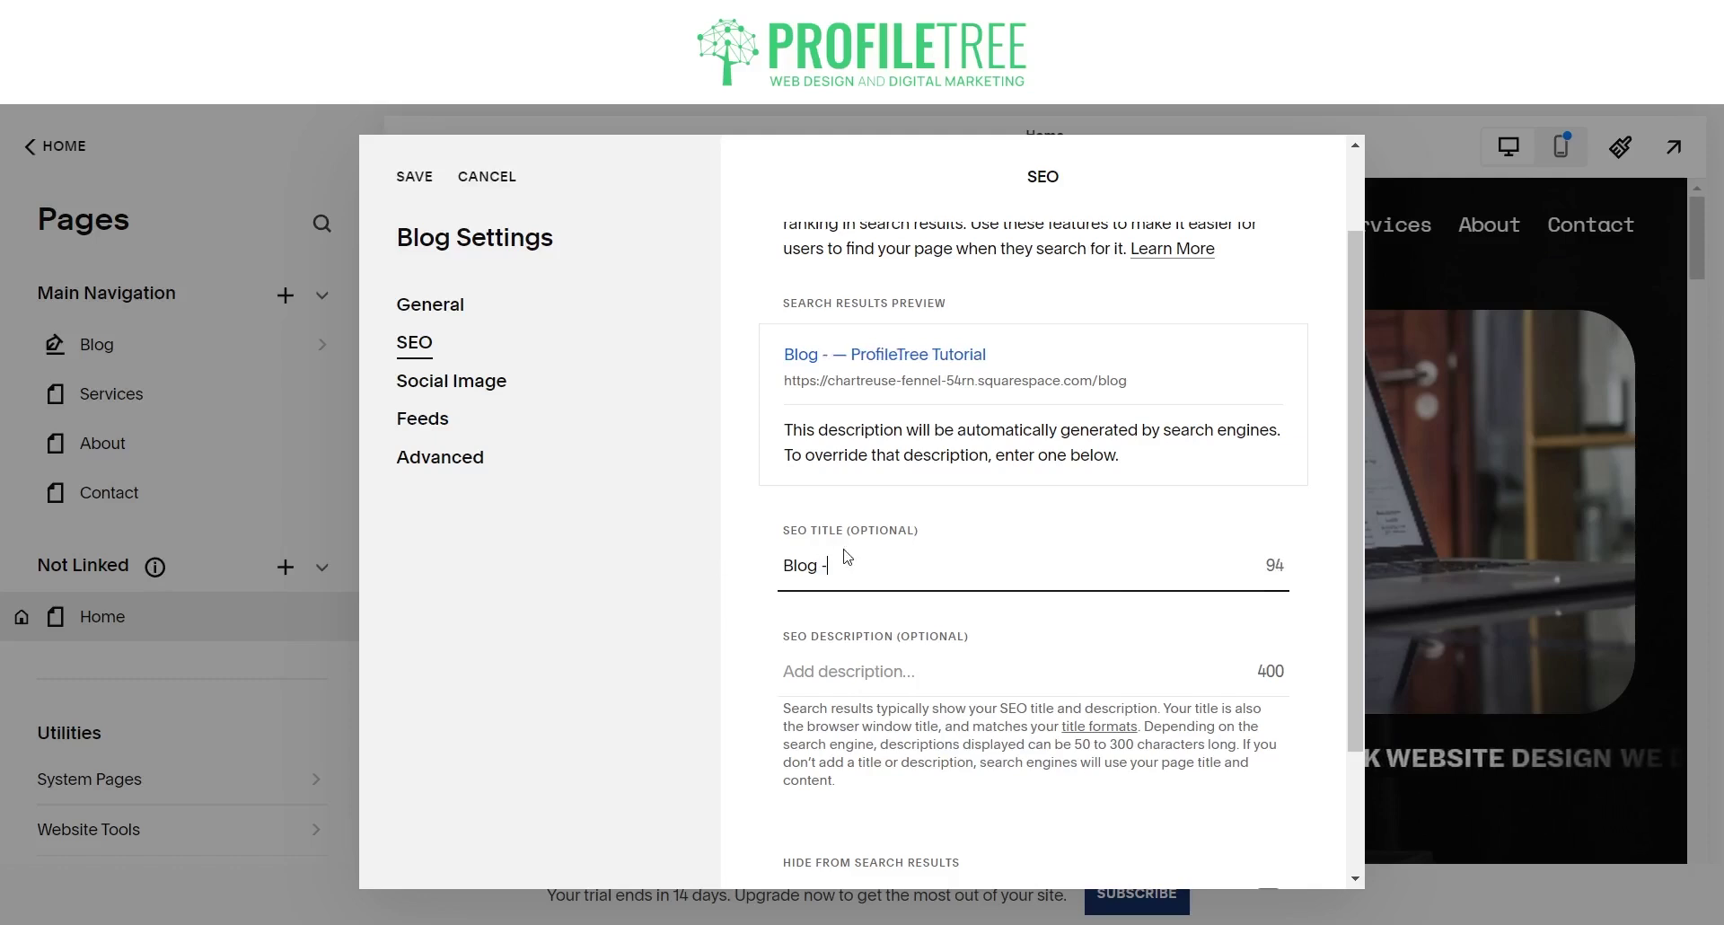
pyautogui.write(' ProfileTree')
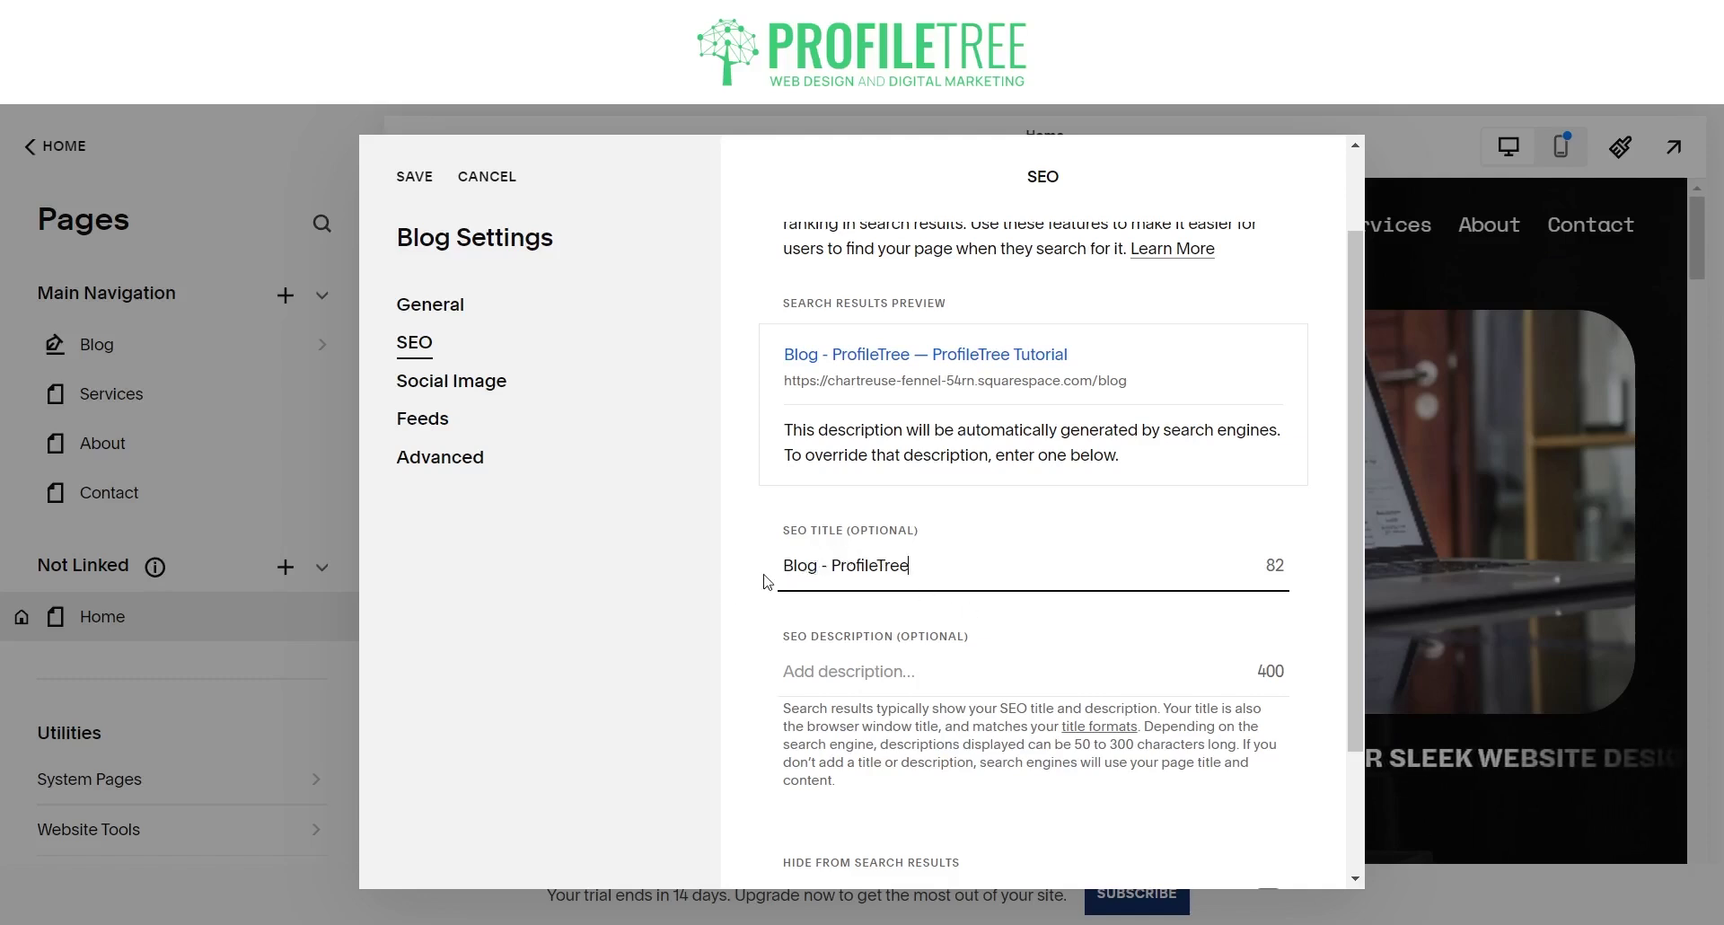
pyautogui.hotkey('ctrl', 'a')
pyautogui.press('BackSpace')
pyautogui.hotkey('ctrl', 'z')
pyautogui.click(1101, 557)
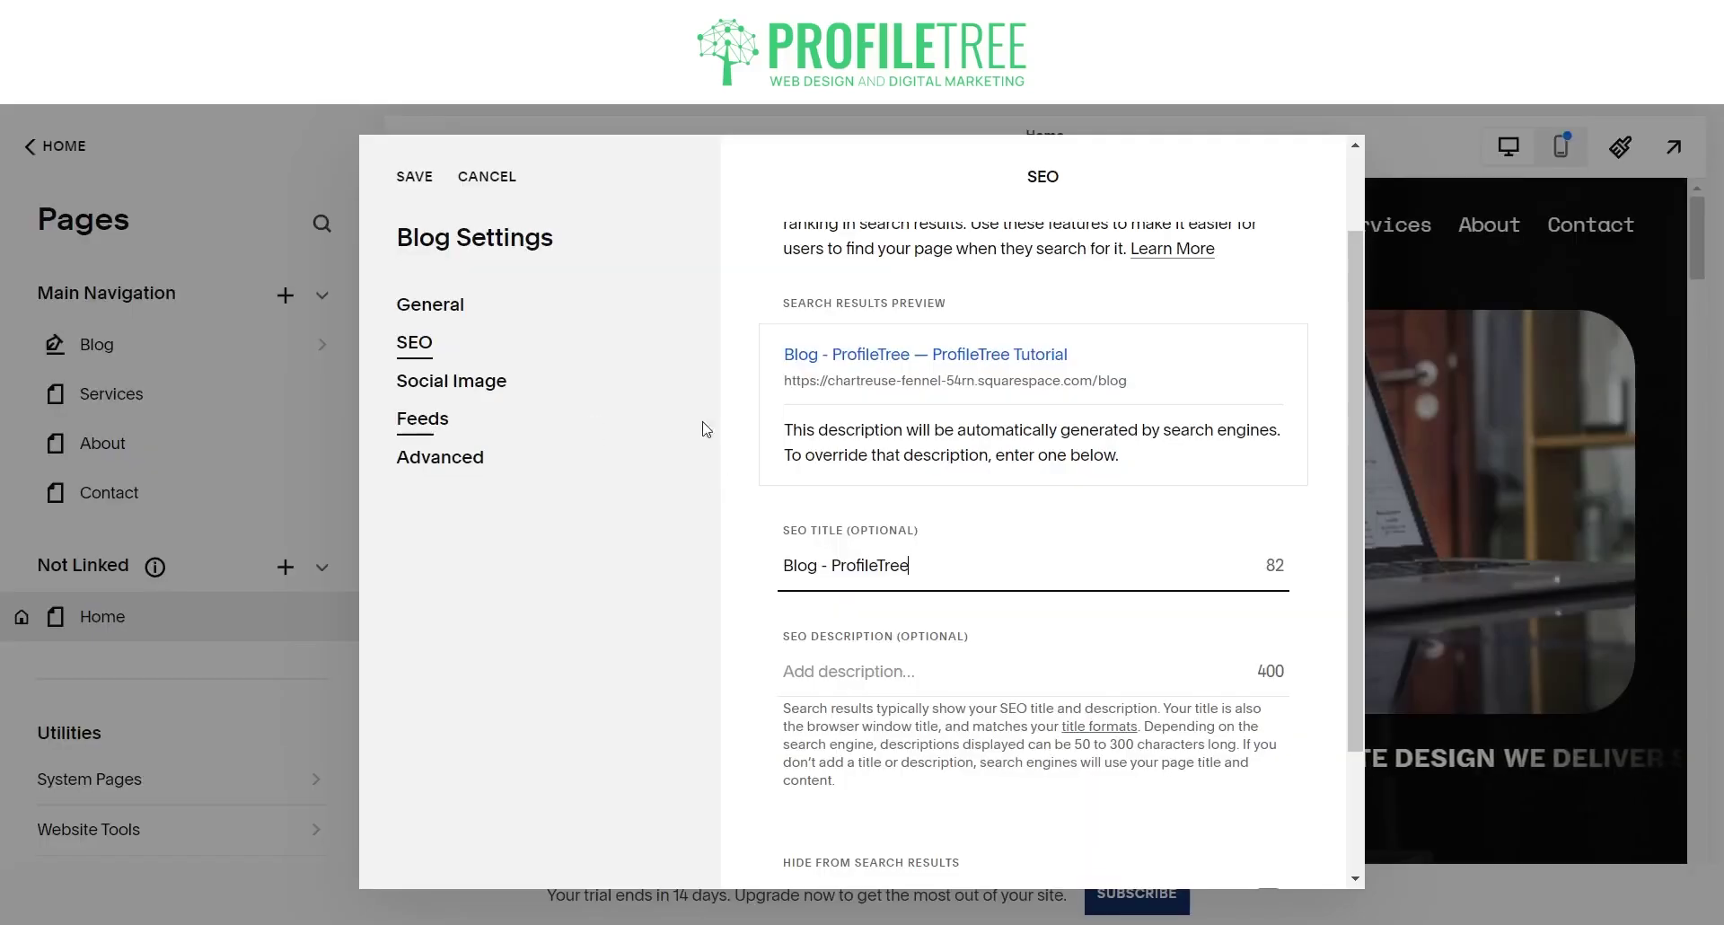
pyautogui.moveTo(783, 566); pyautogui.dragTo(935, 574)
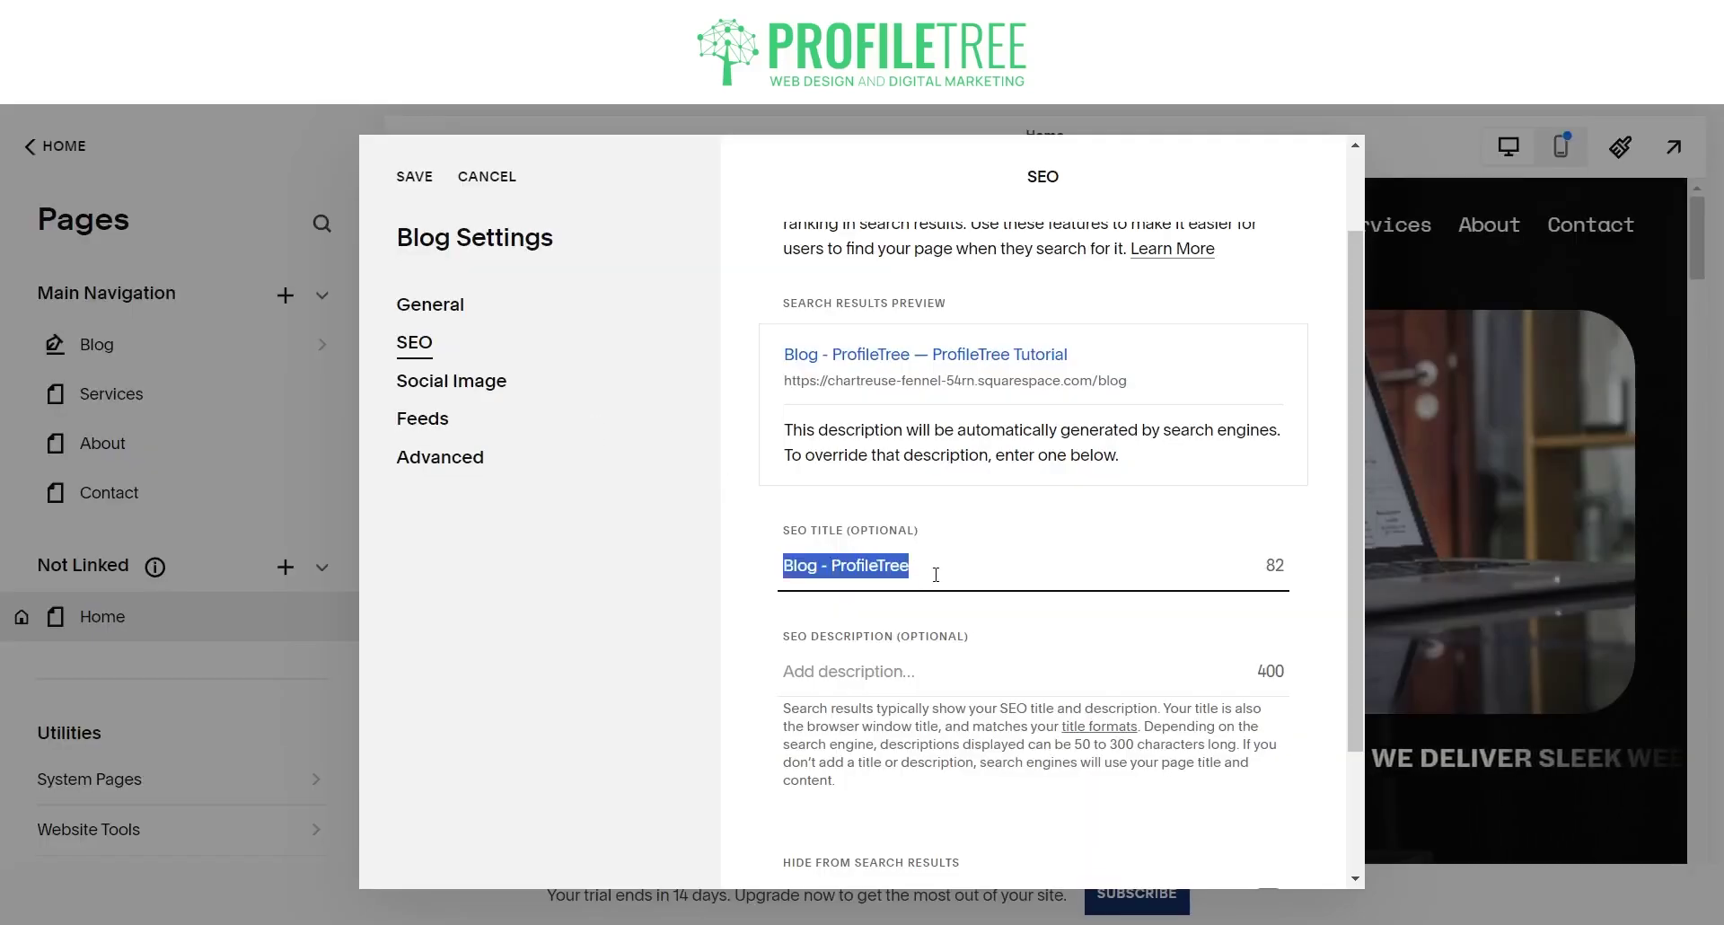
pyautogui.click(934, 574)
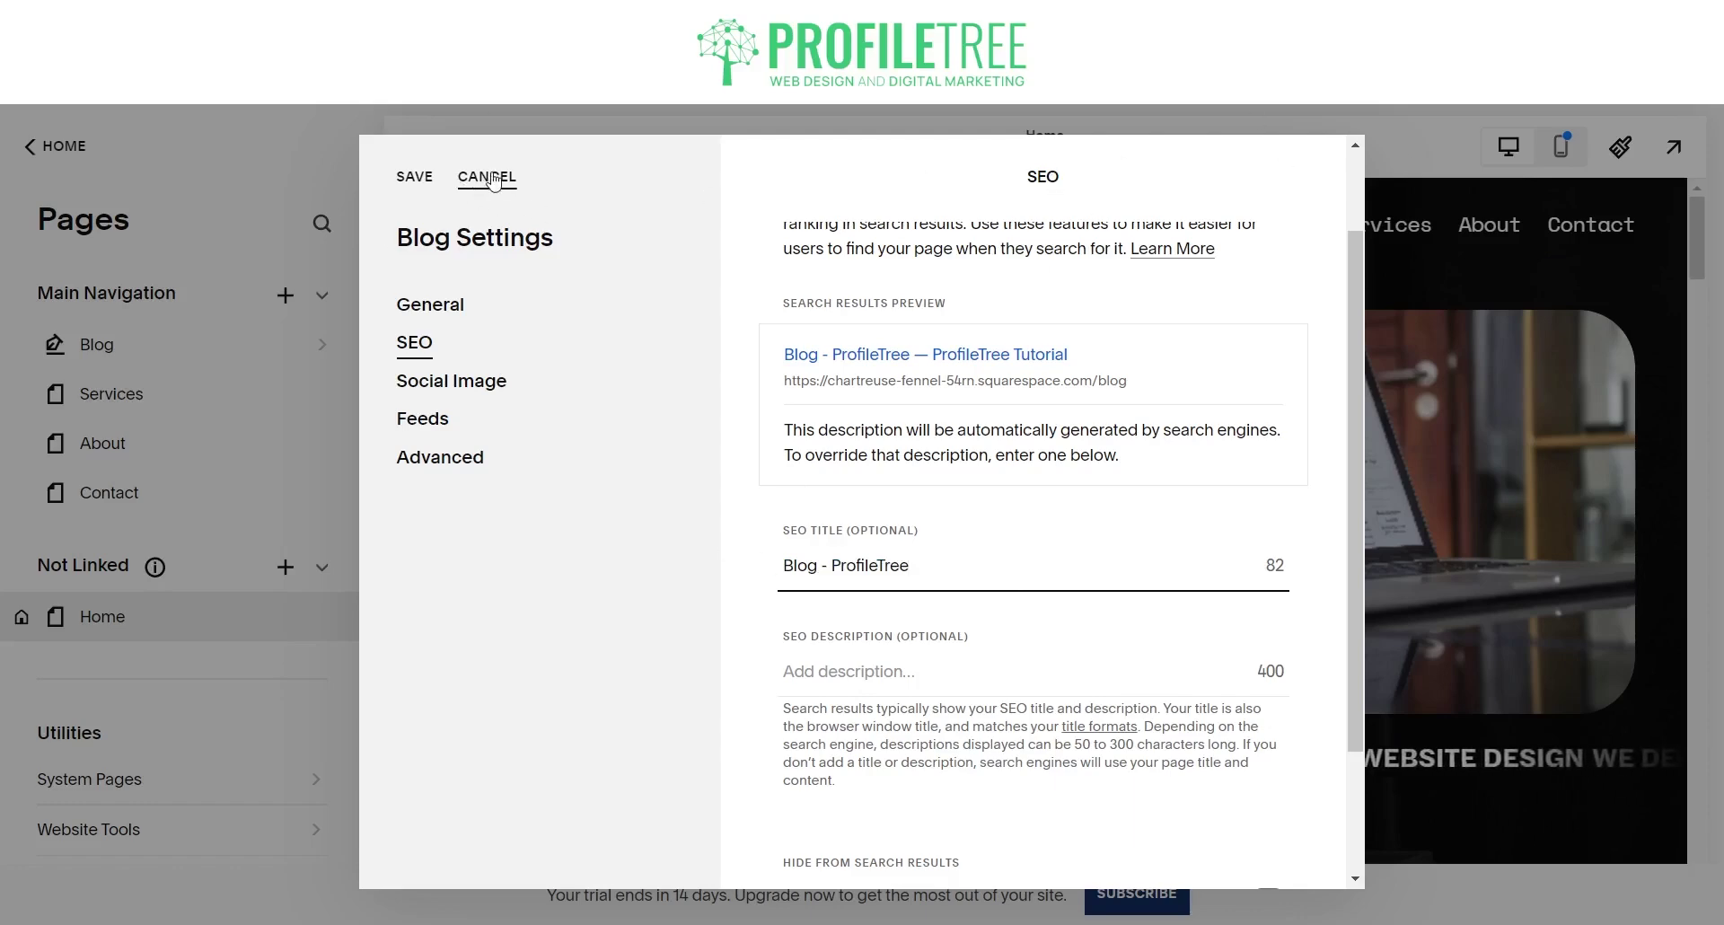
# Save the blog settings and open the website SEO settings from the Home page's SEO section.
pyautogui.click(413, 177)
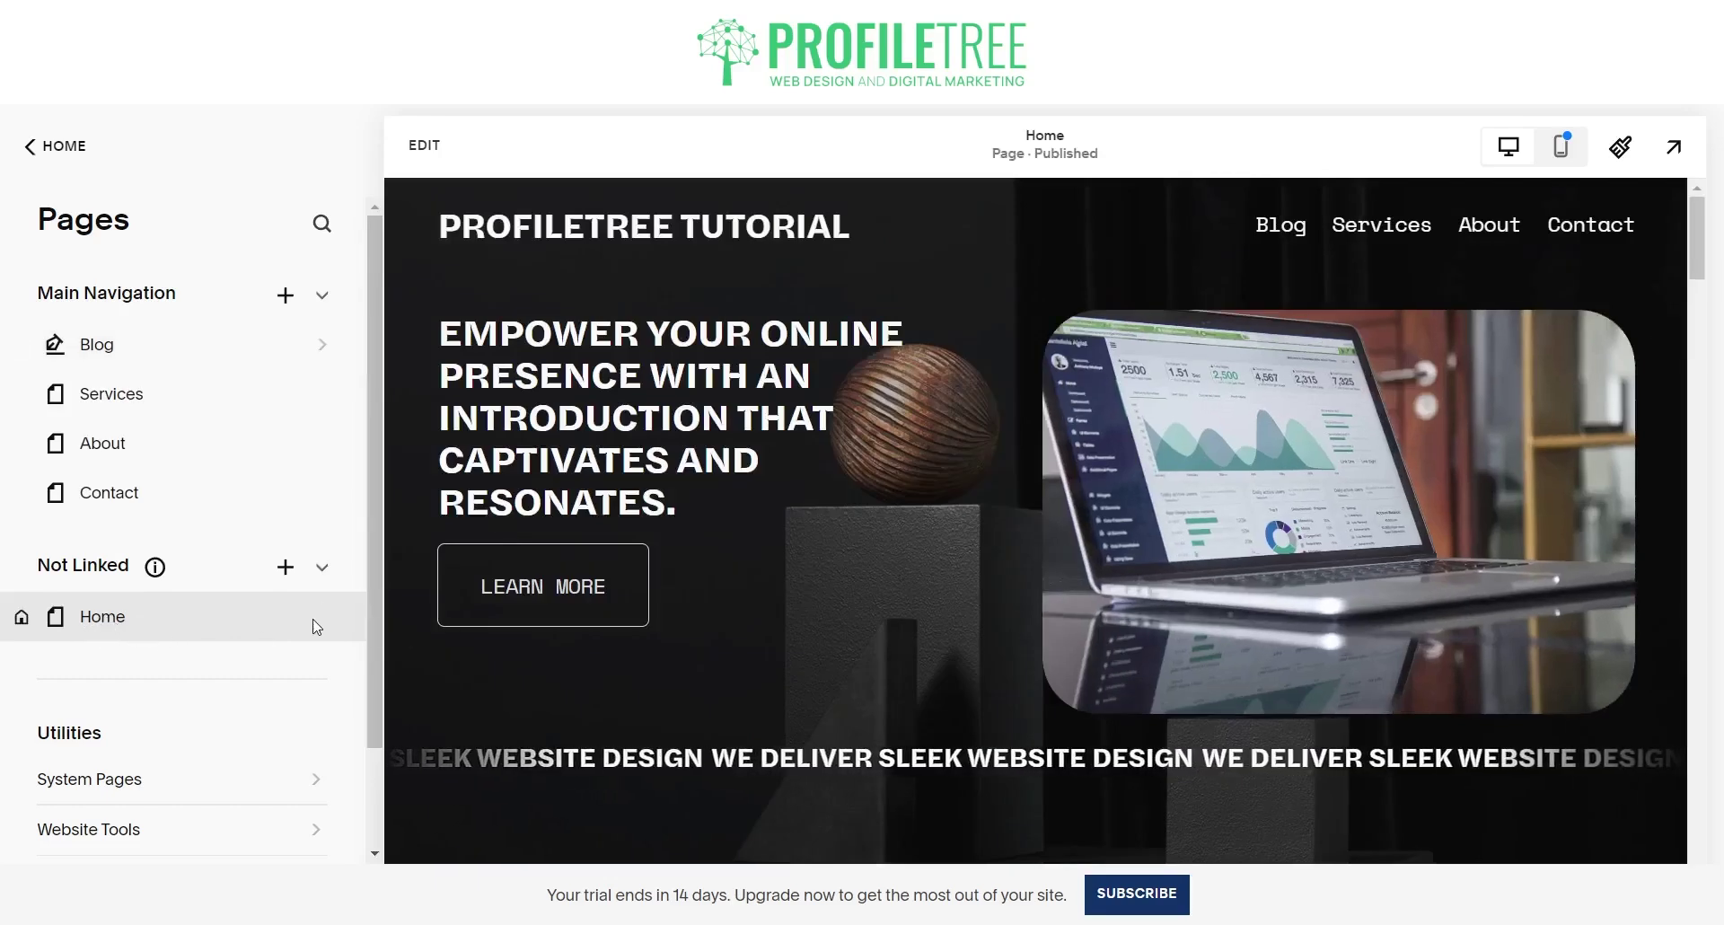
pyautogui.click(317, 626)
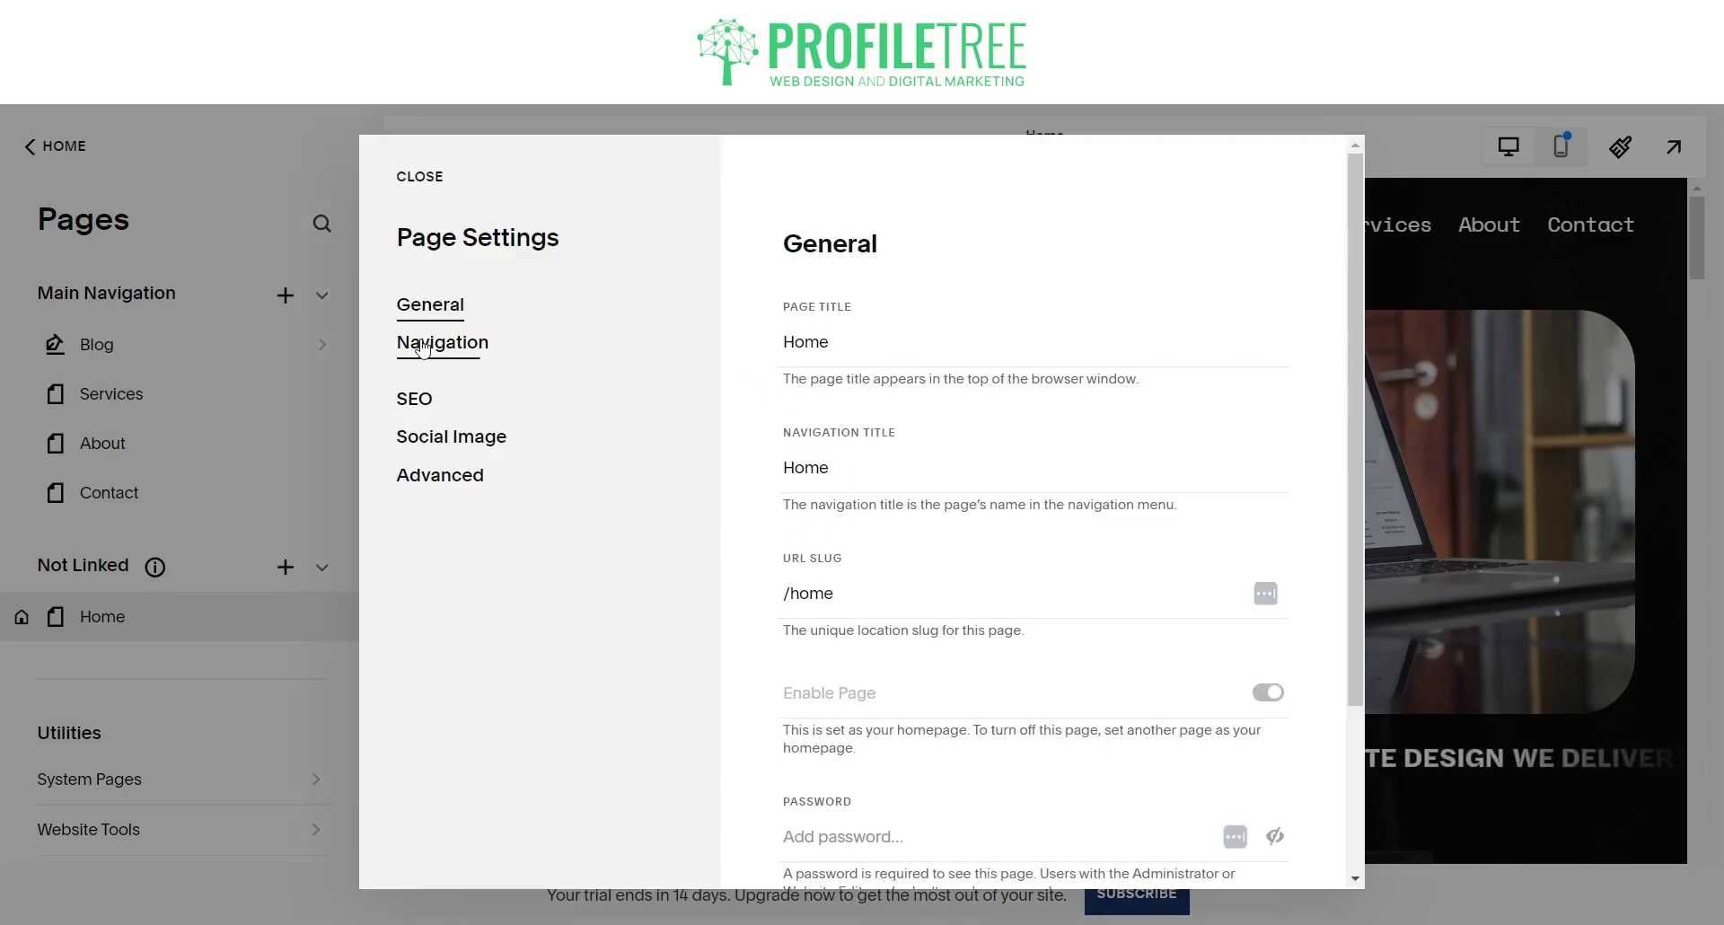
pyautogui.click(414, 398)
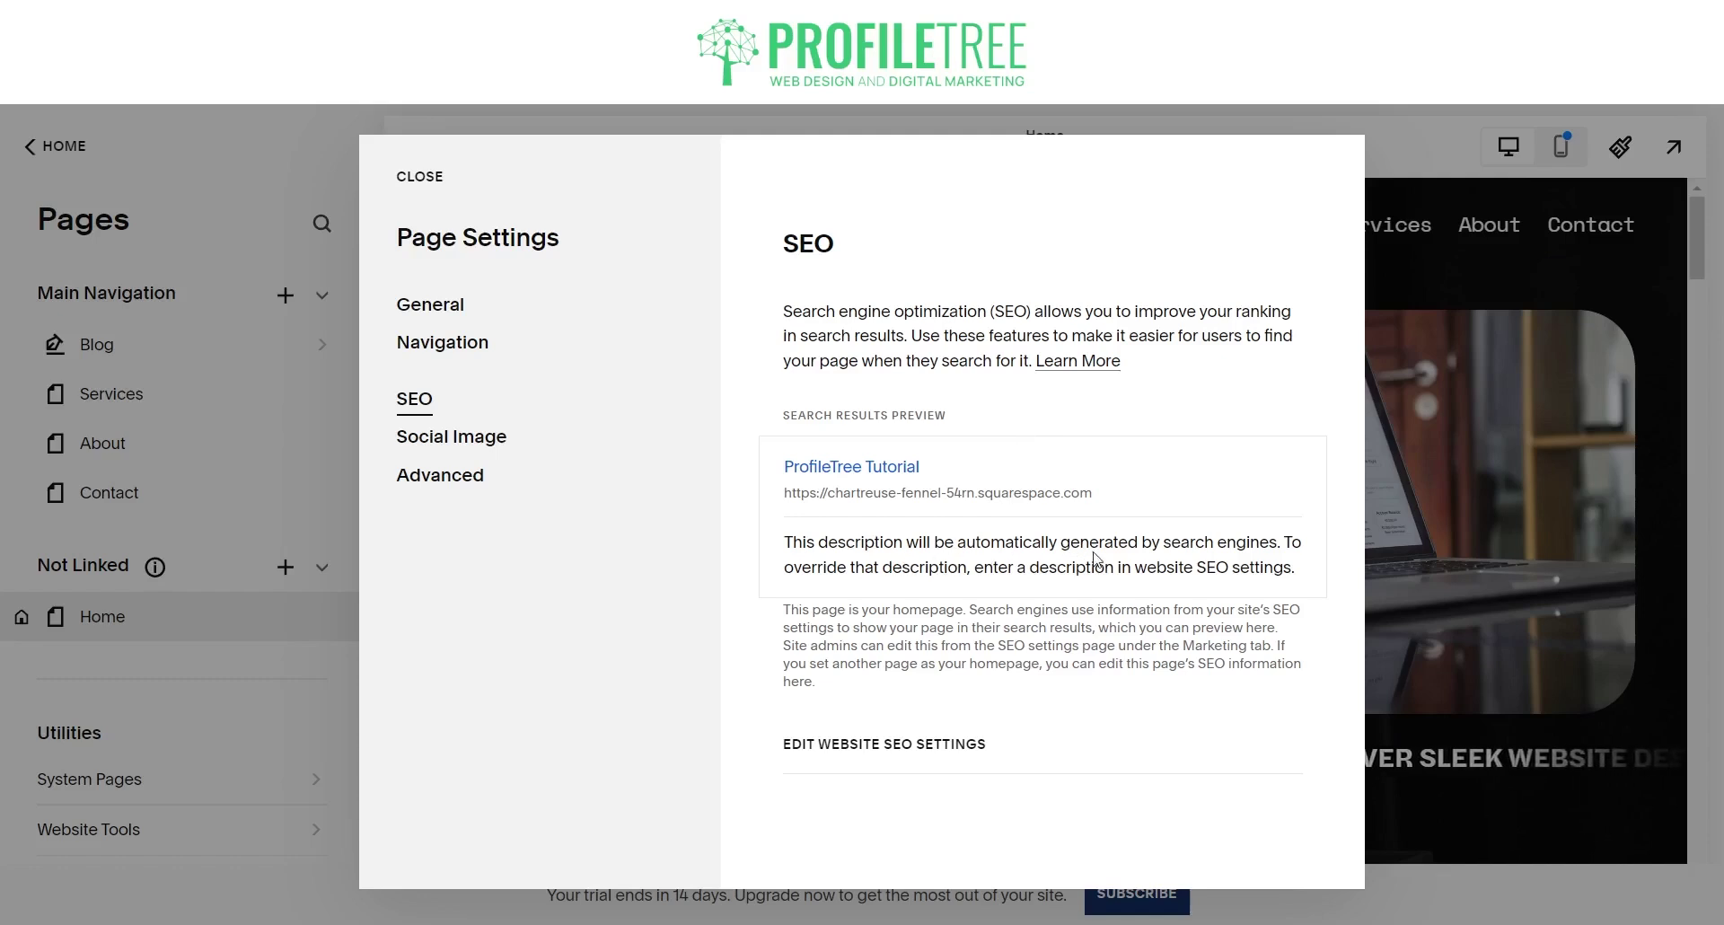
pyautogui.moveTo(779, 554); pyautogui.dragTo(1330, 580)
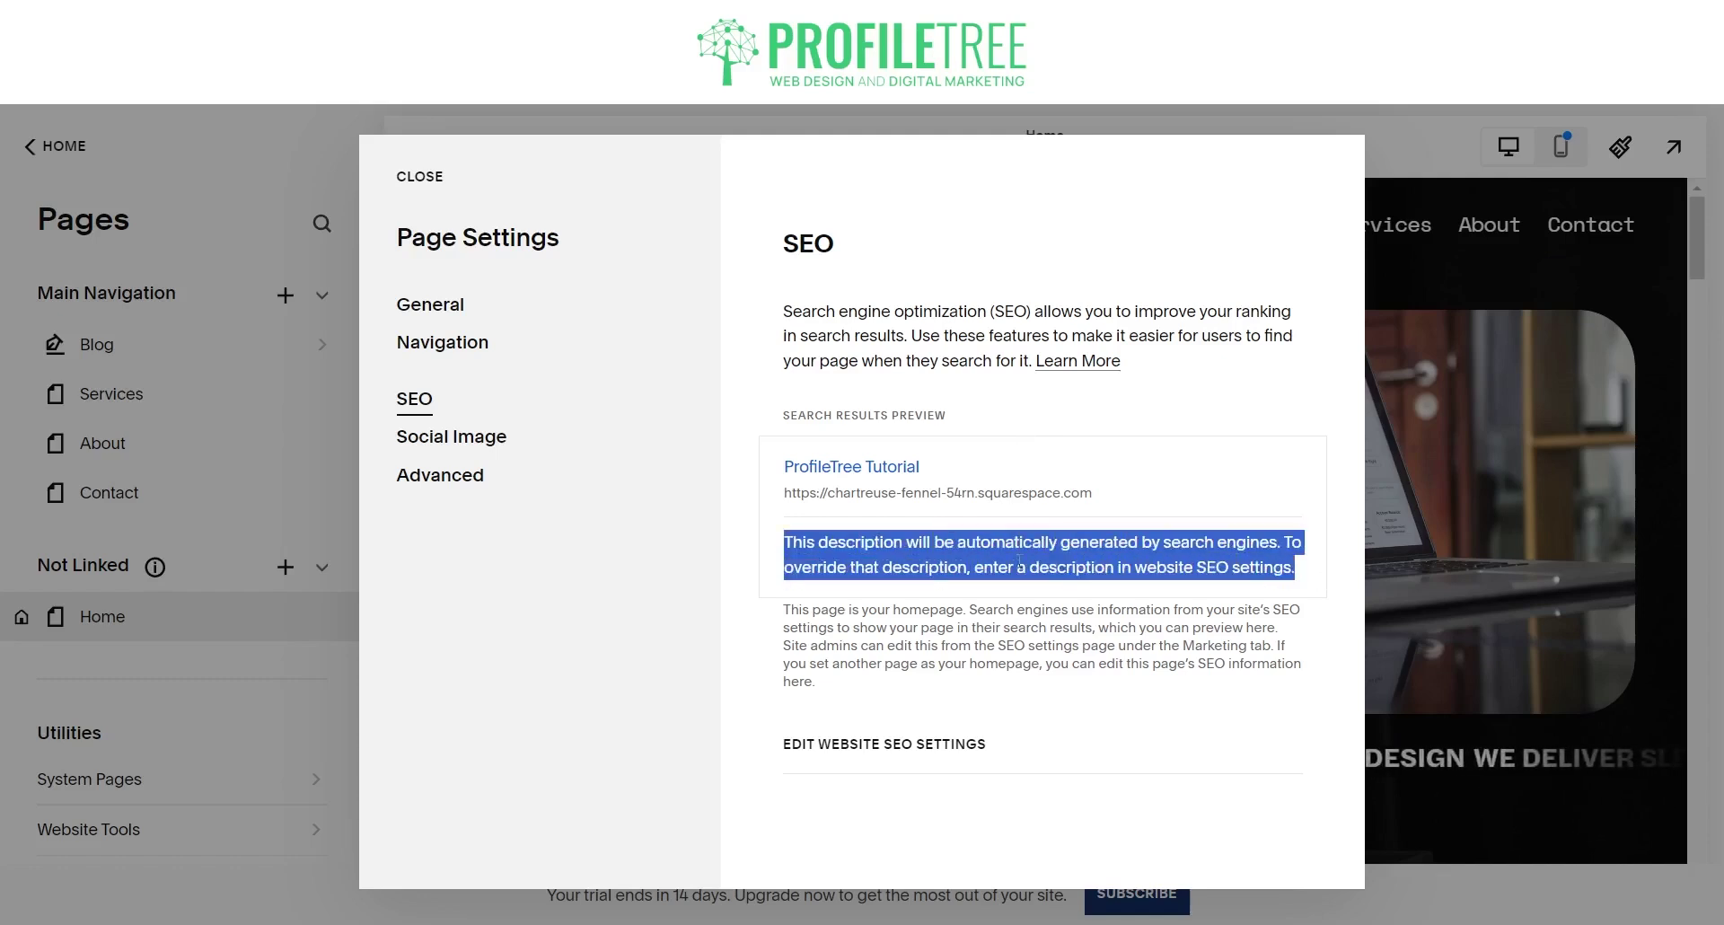
pyautogui.click(887, 760)
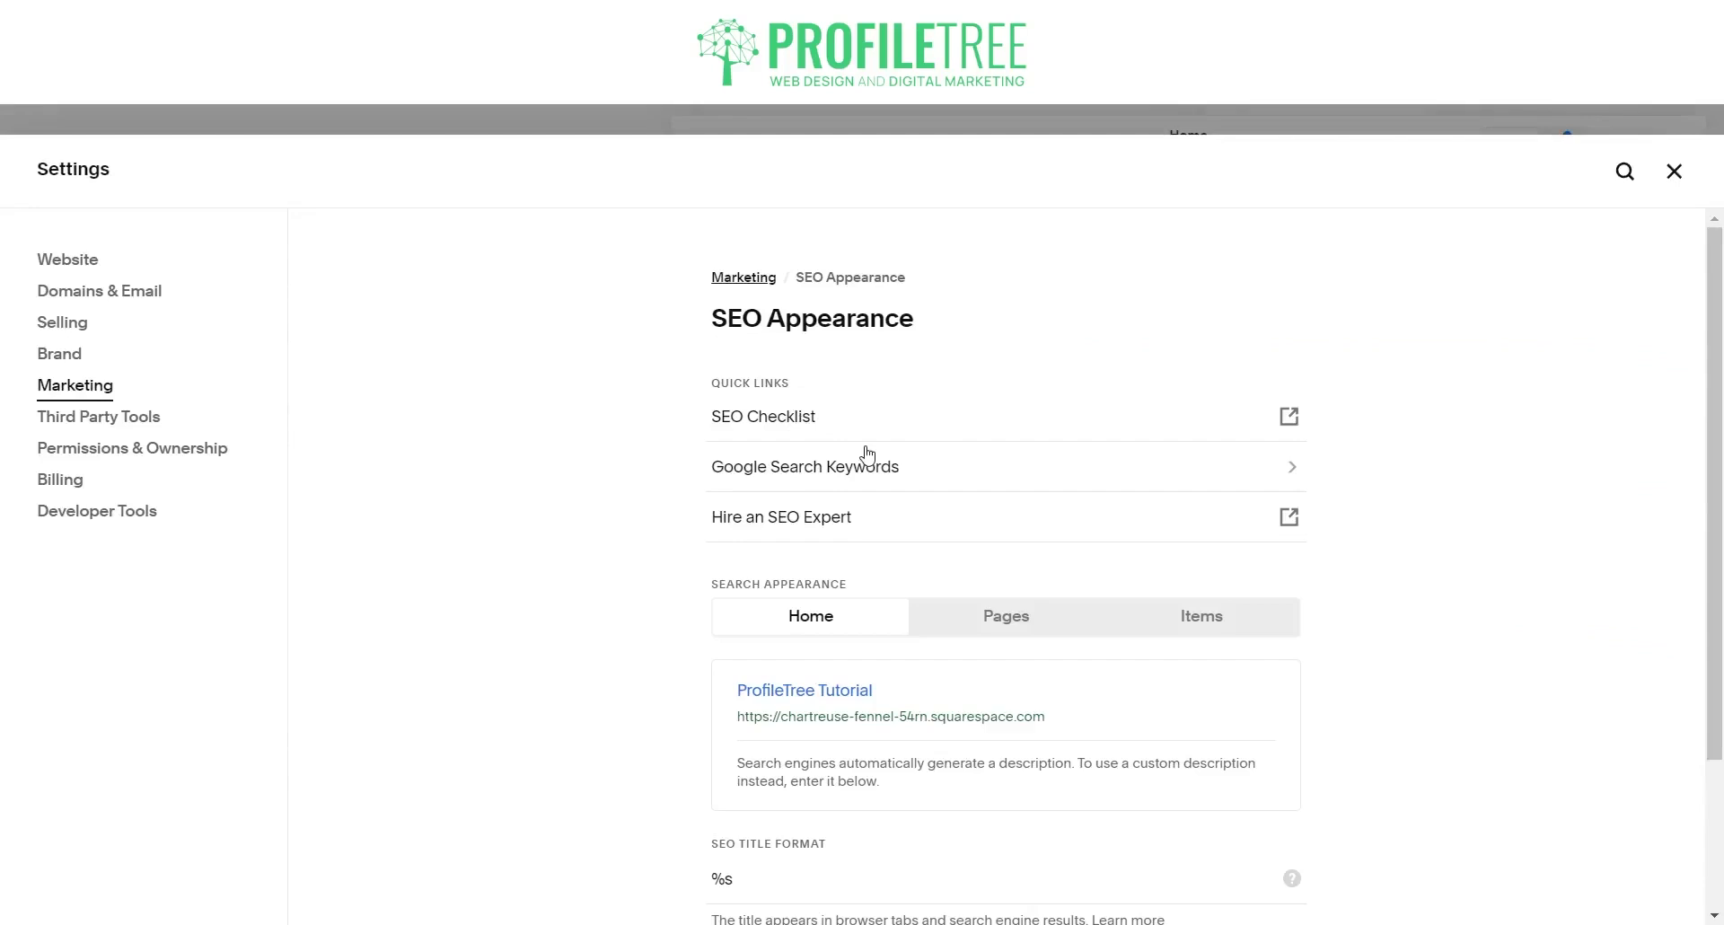
# Examine the SEO site description field and compare the search appearance settings for Home, Pages and Items.
pyautogui.scroll(-2, 791, 677)
pyautogui.click(787, 818)
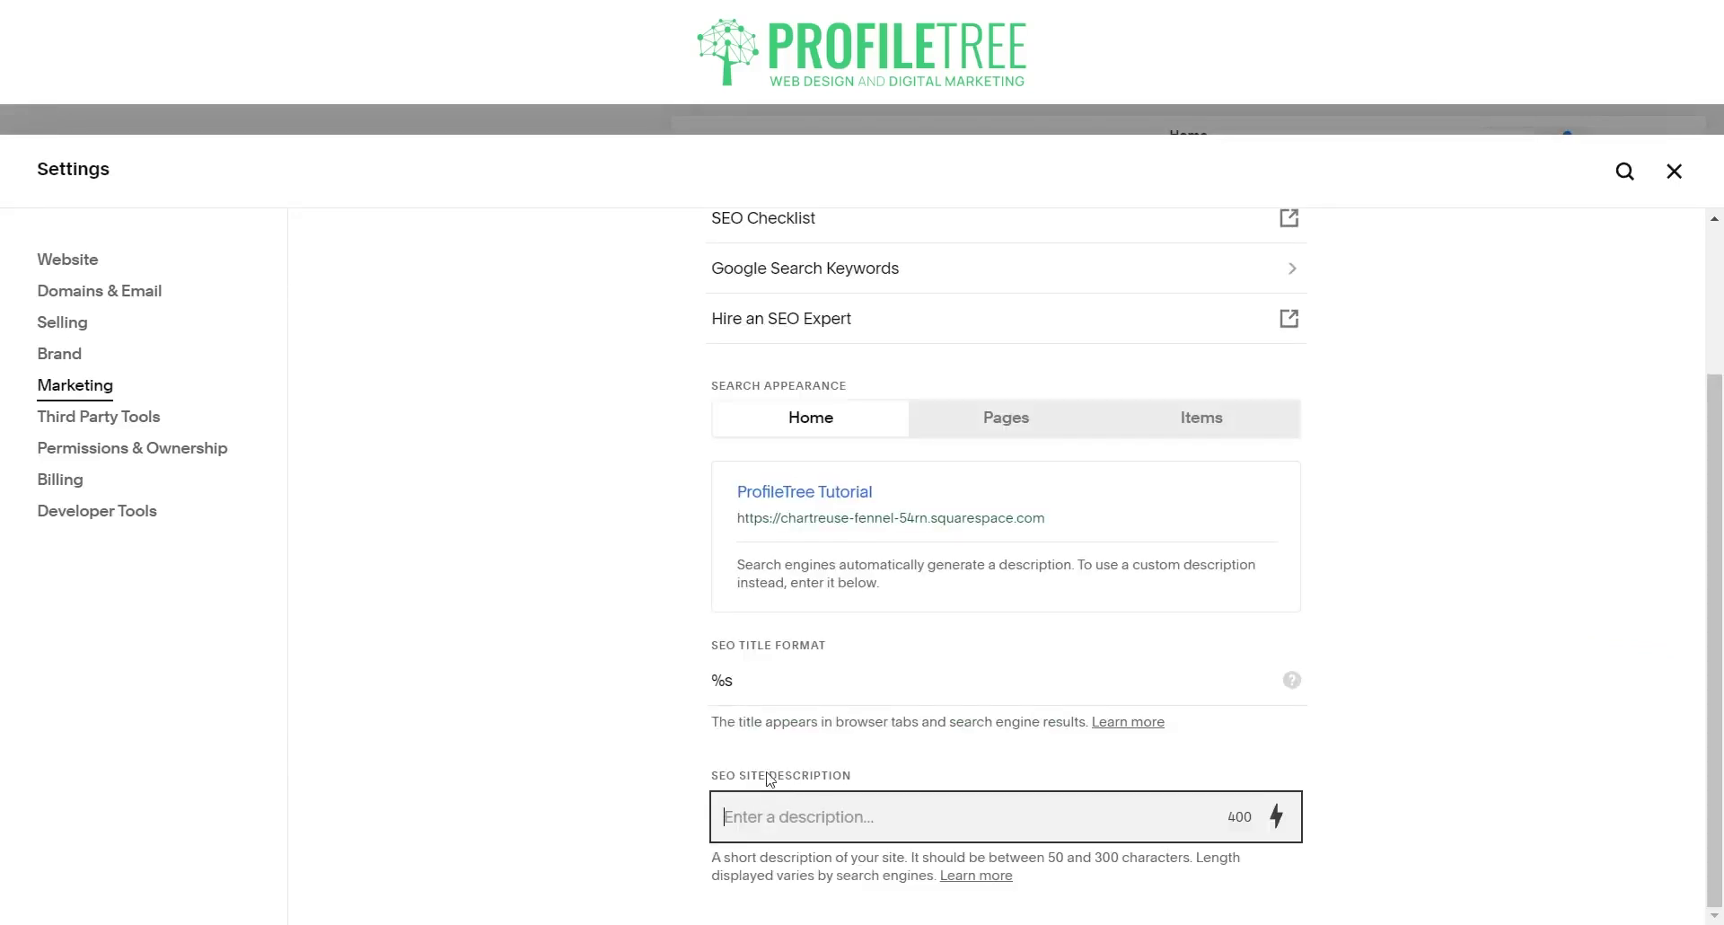
pyautogui.scroll(2, 836, 693)
pyautogui.scroll(1, 836, 692)
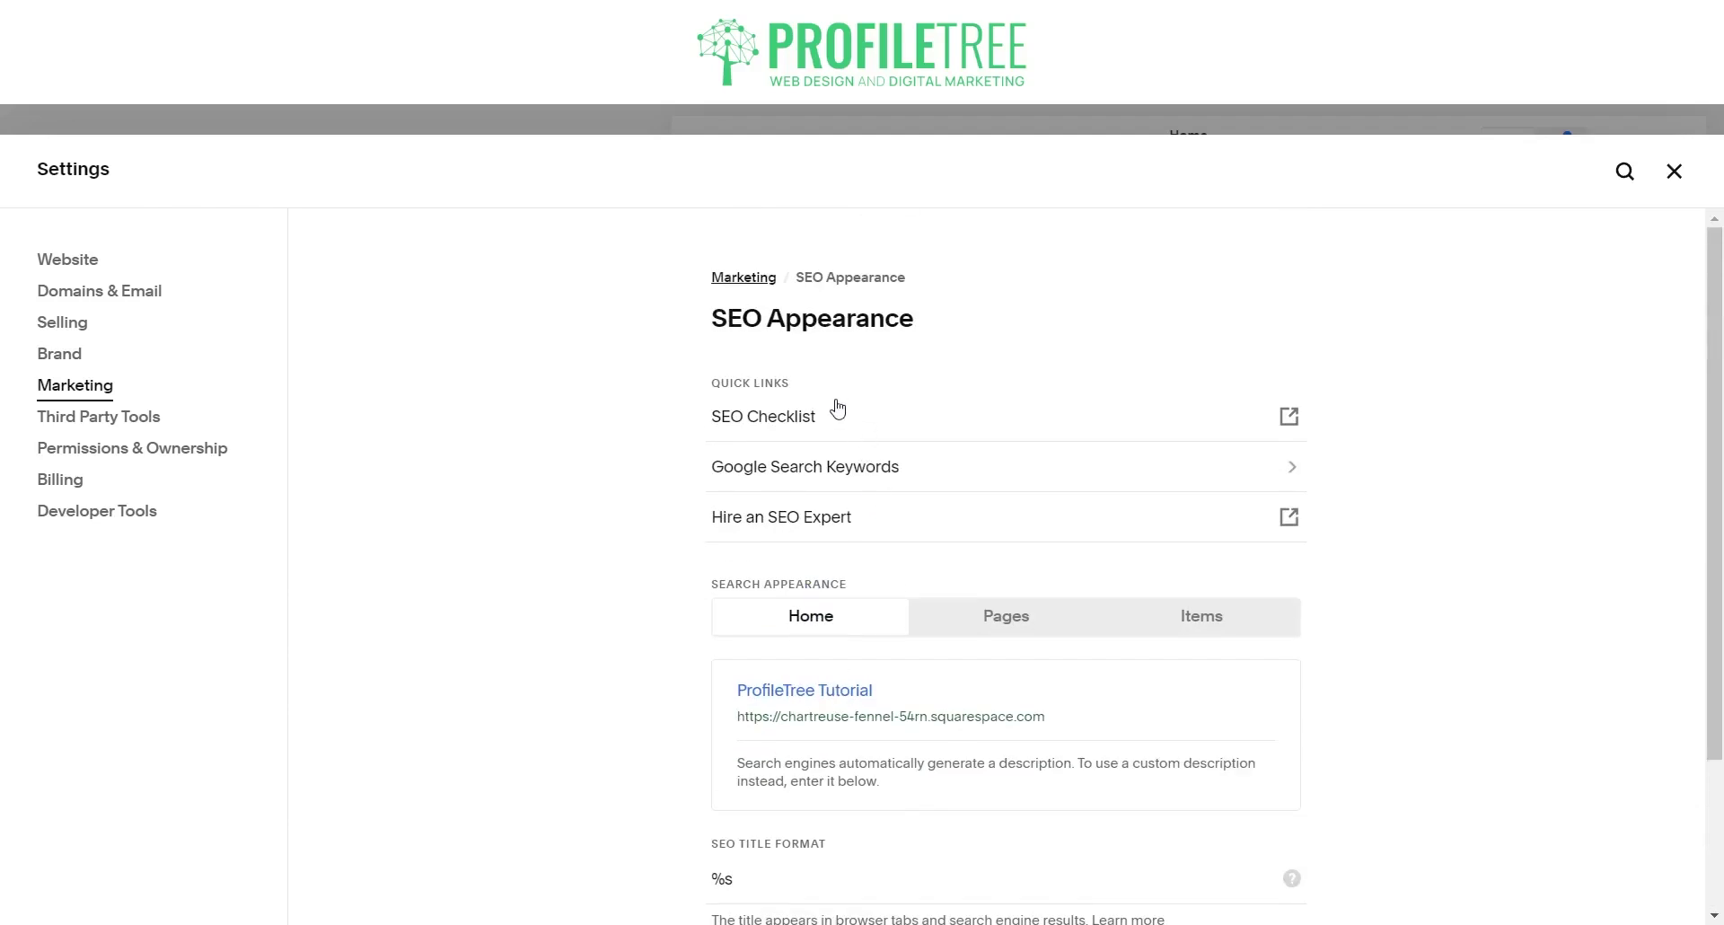
pyautogui.click(1025, 629)
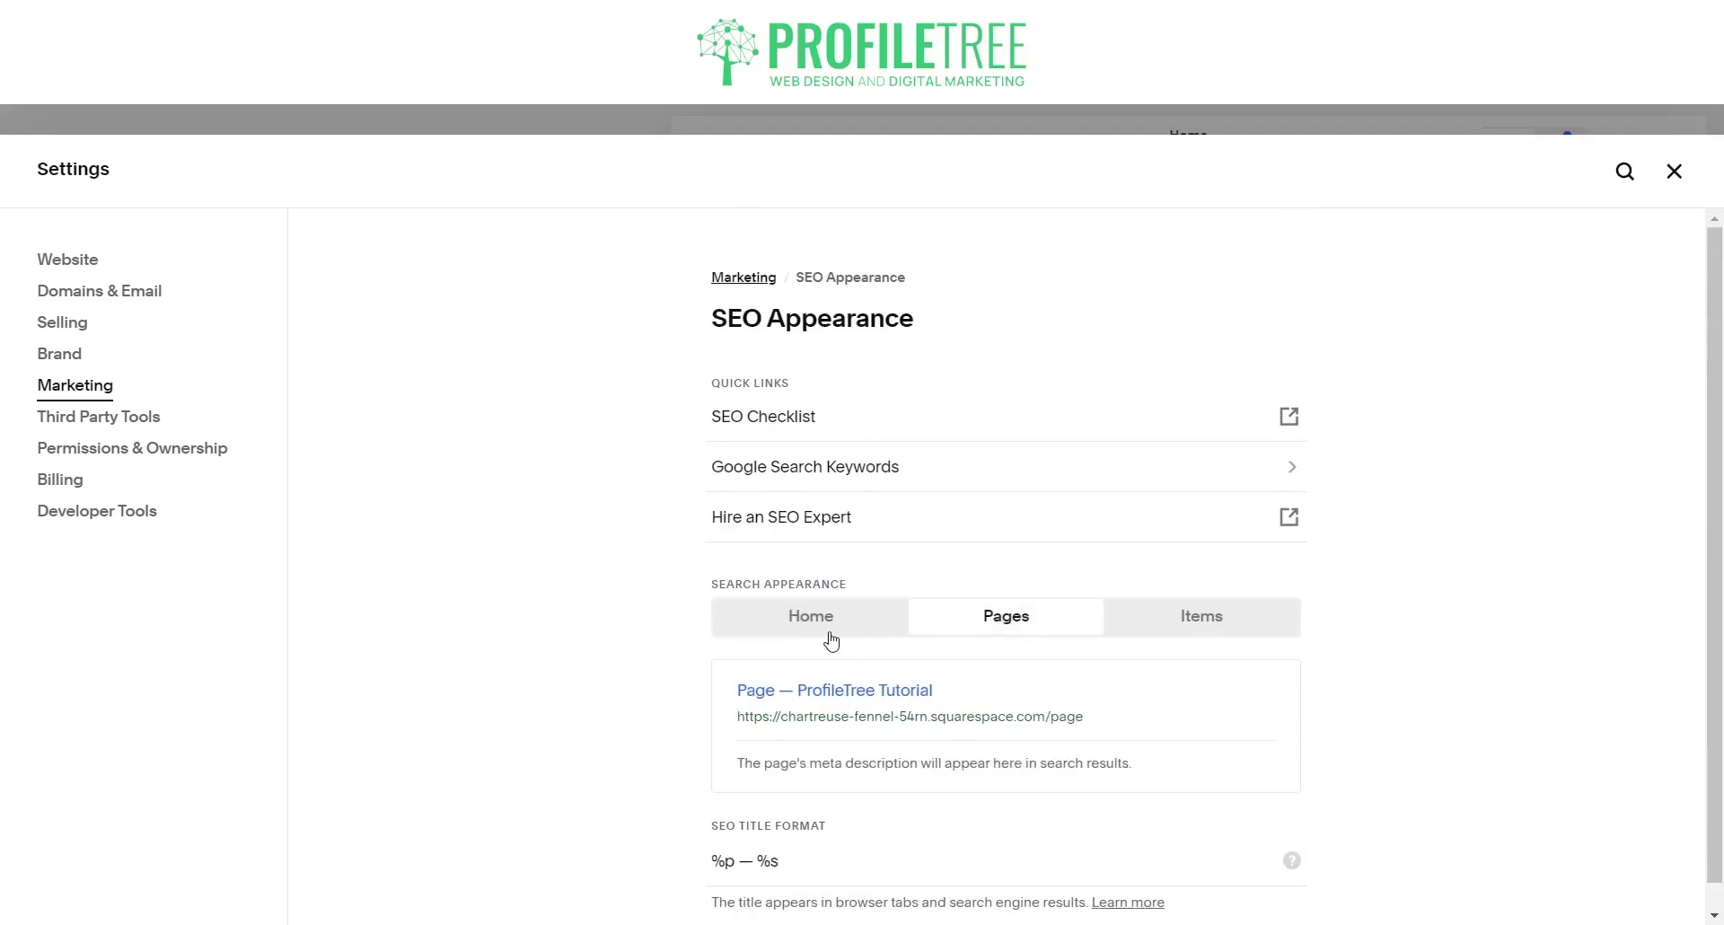
pyautogui.moveTo(823, 636); pyautogui.dragTo(819, 630)
pyautogui.click(1039, 655)
pyautogui.click(797, 628)
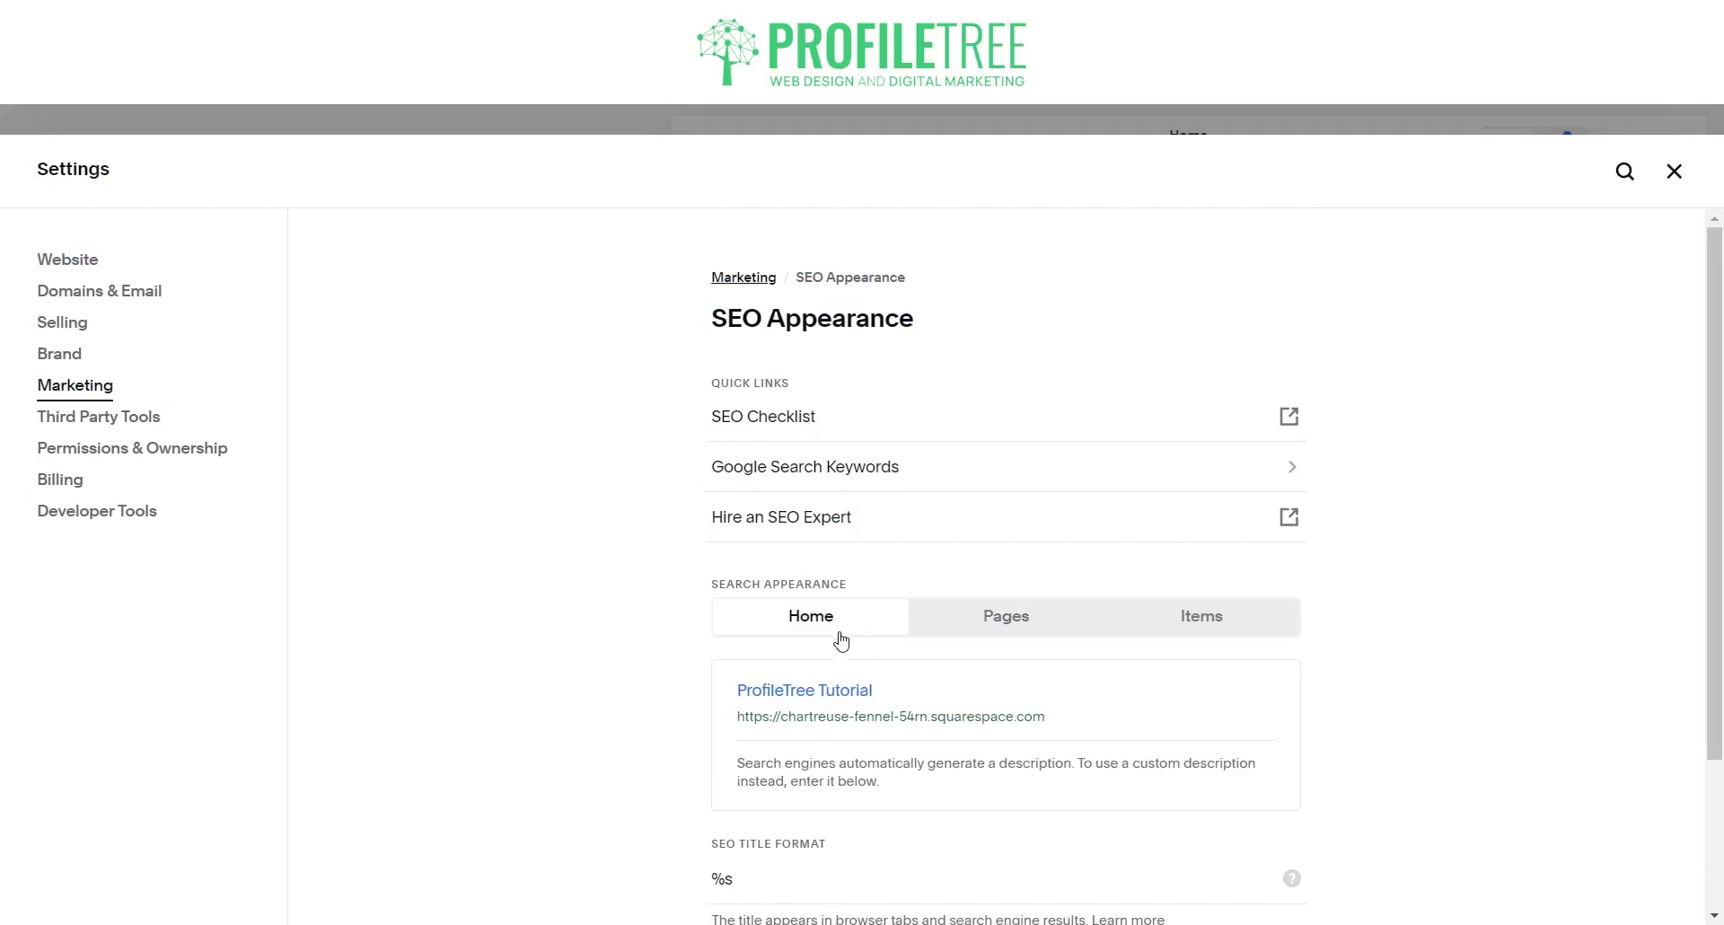
pyautogui.click(1020, 612)
pyautogui.click(1226, 616)
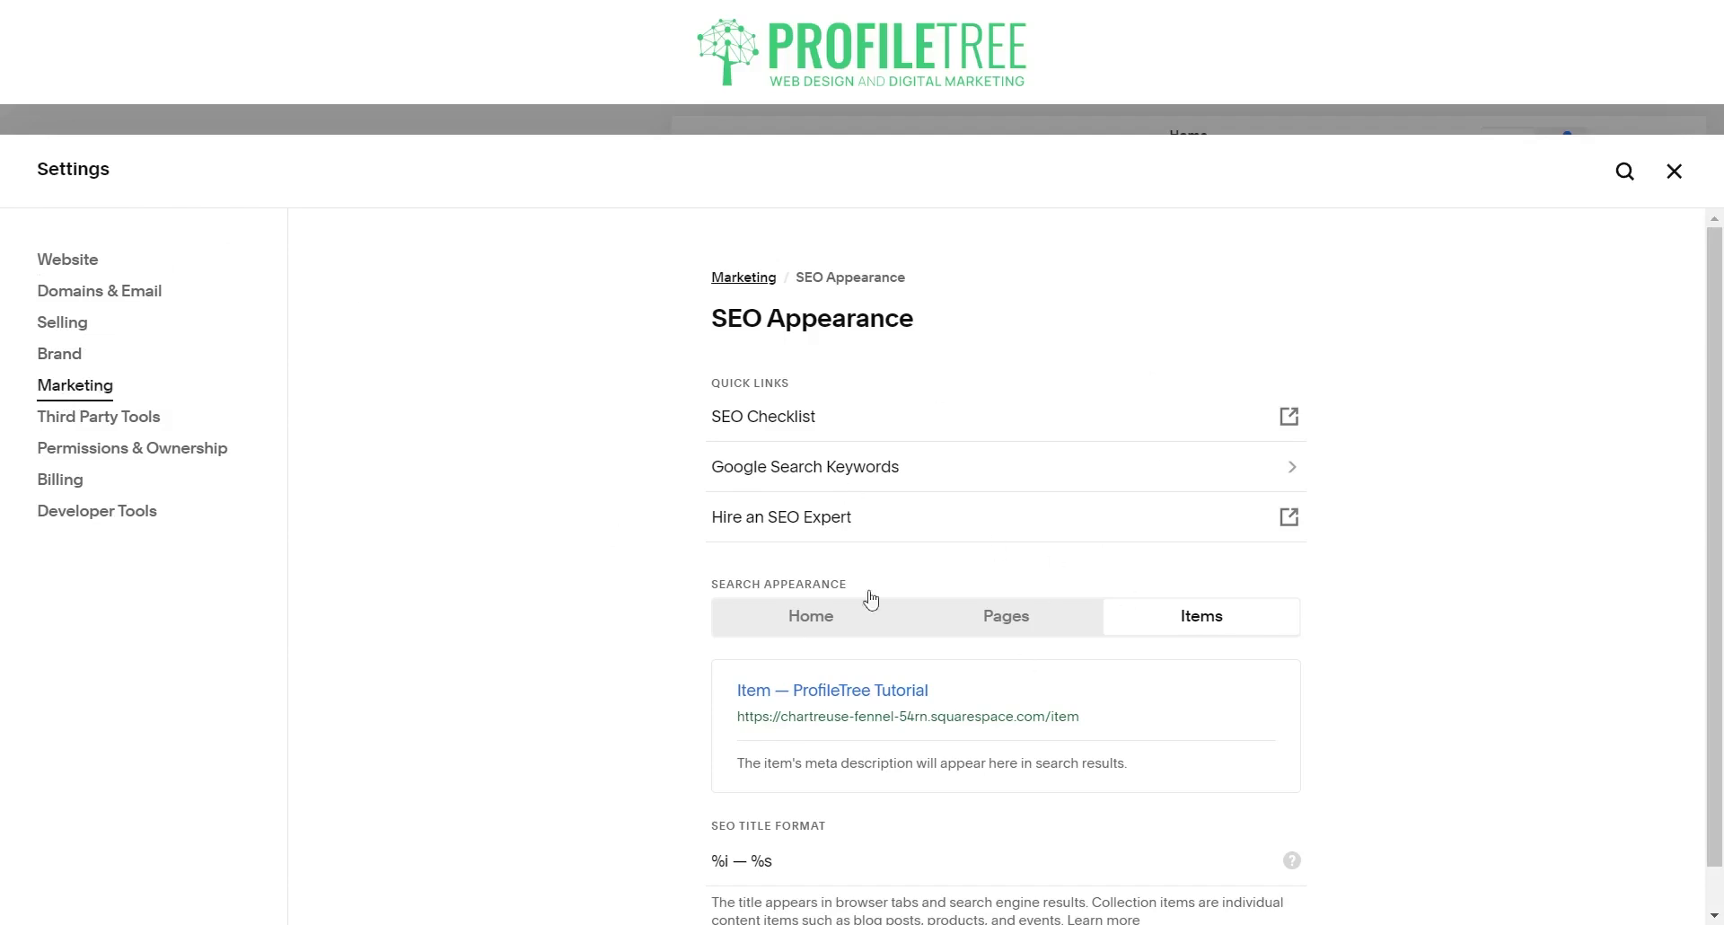
# Close the SEO Appearance settings and open the site's Marketing section.
pyautogui.click(1675, 173)
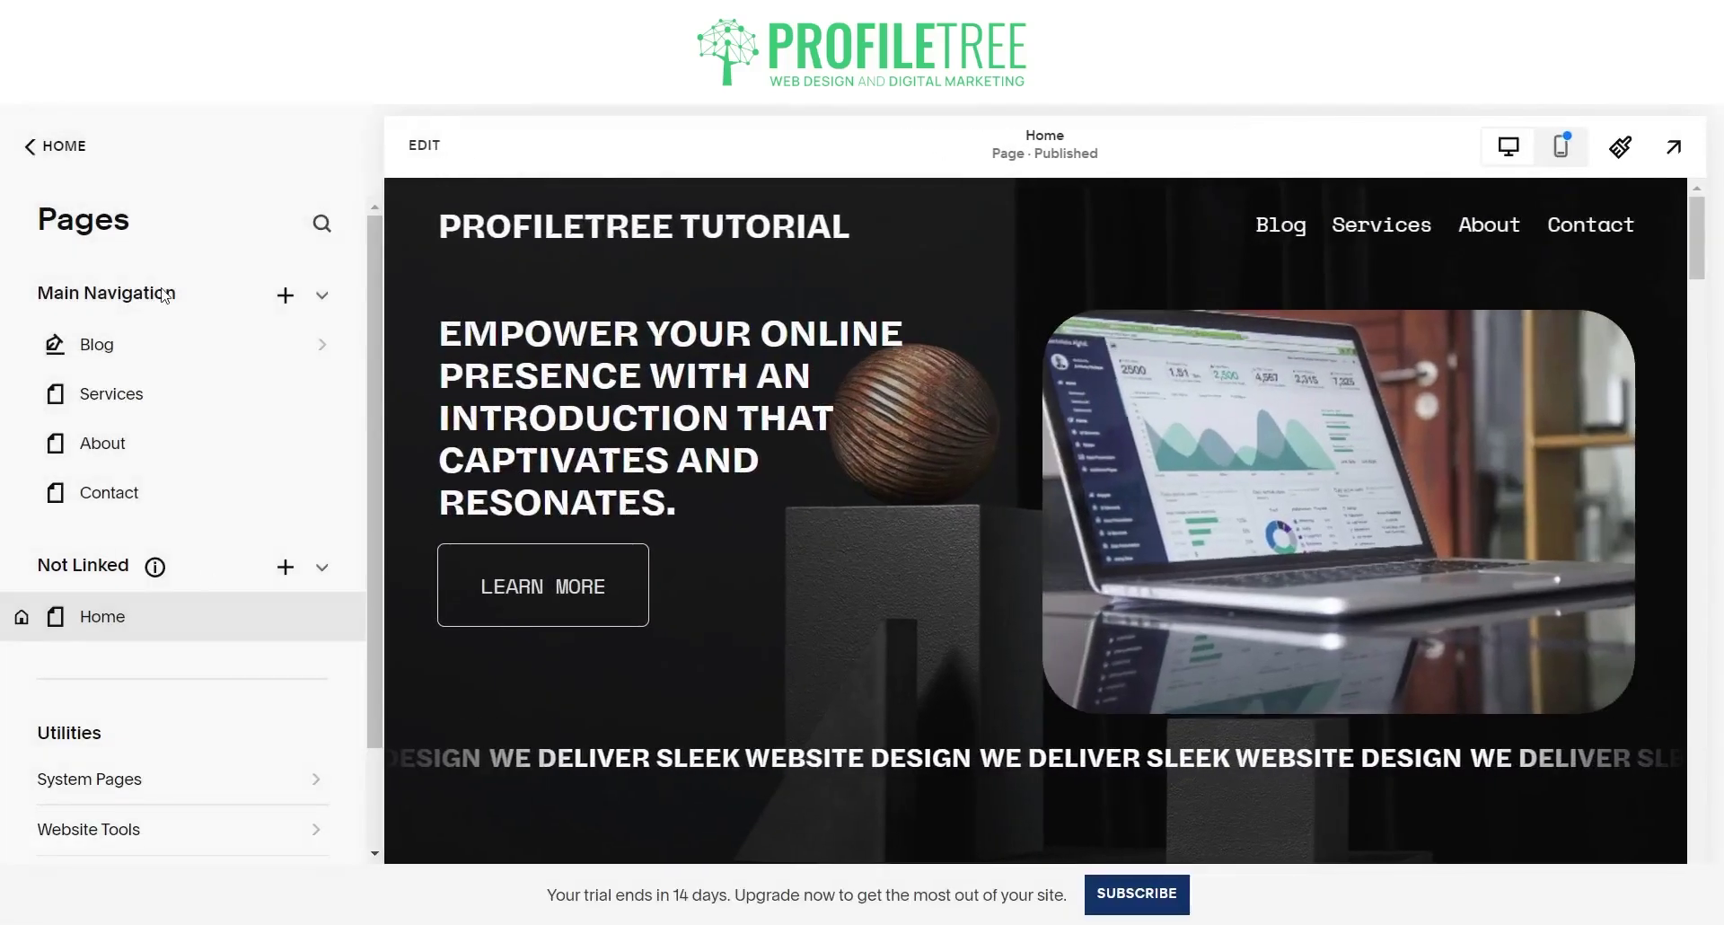
pyautogui.click(50, 148)
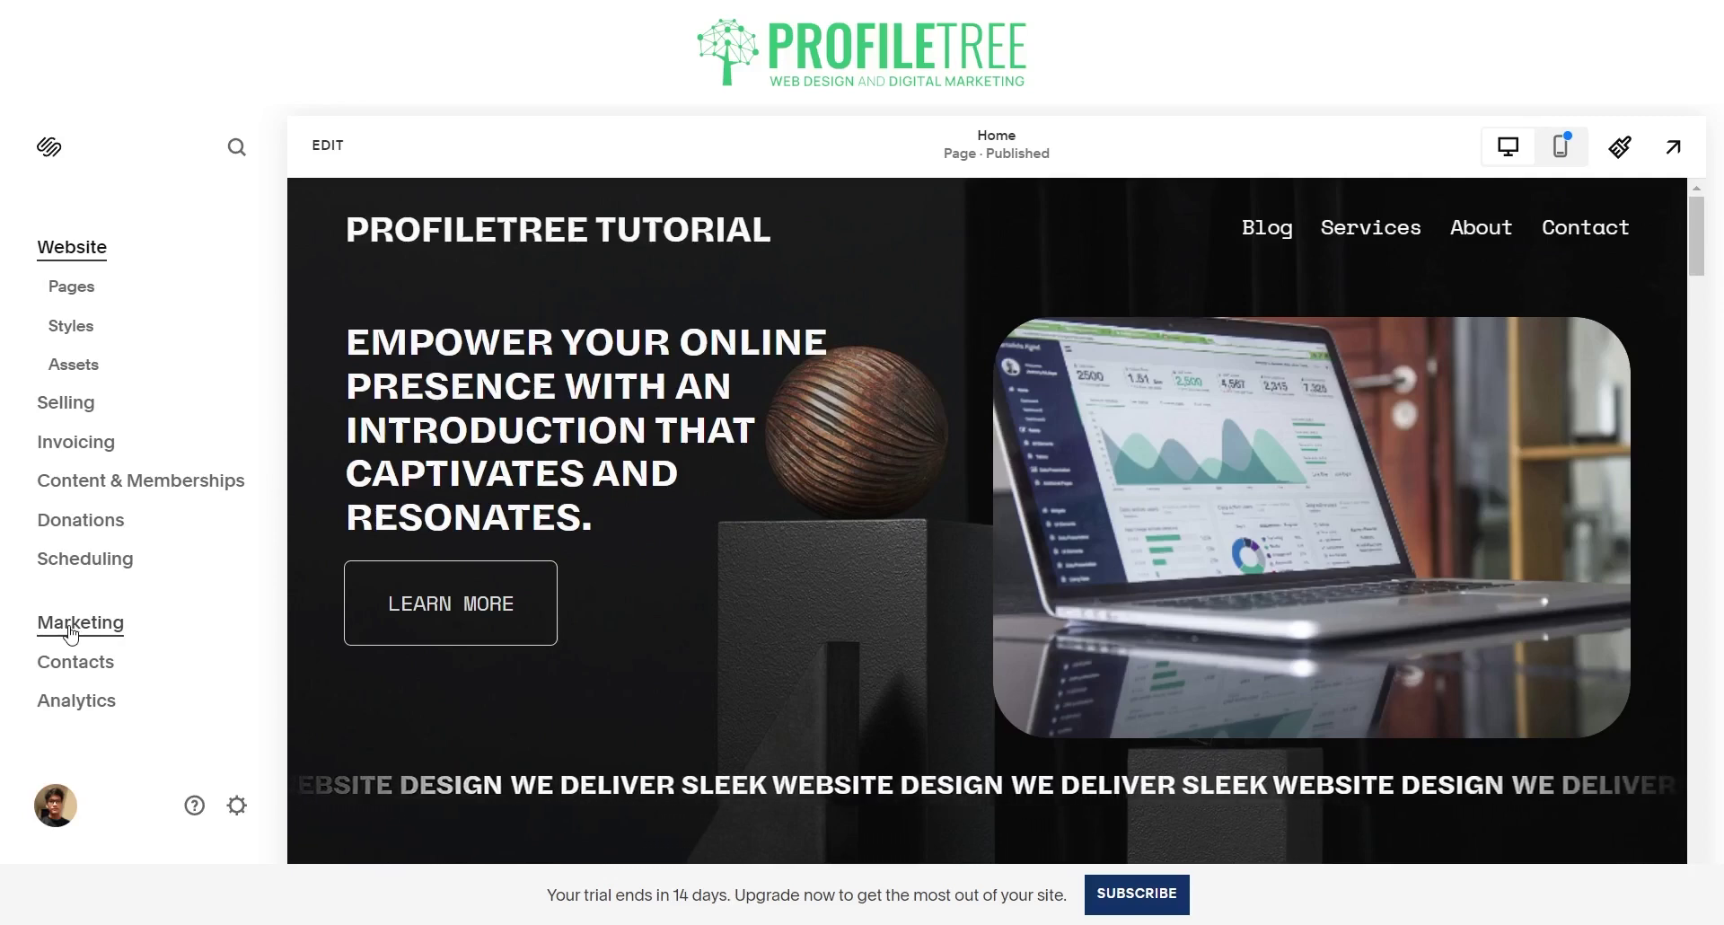
pyautogui.click(78, 628)
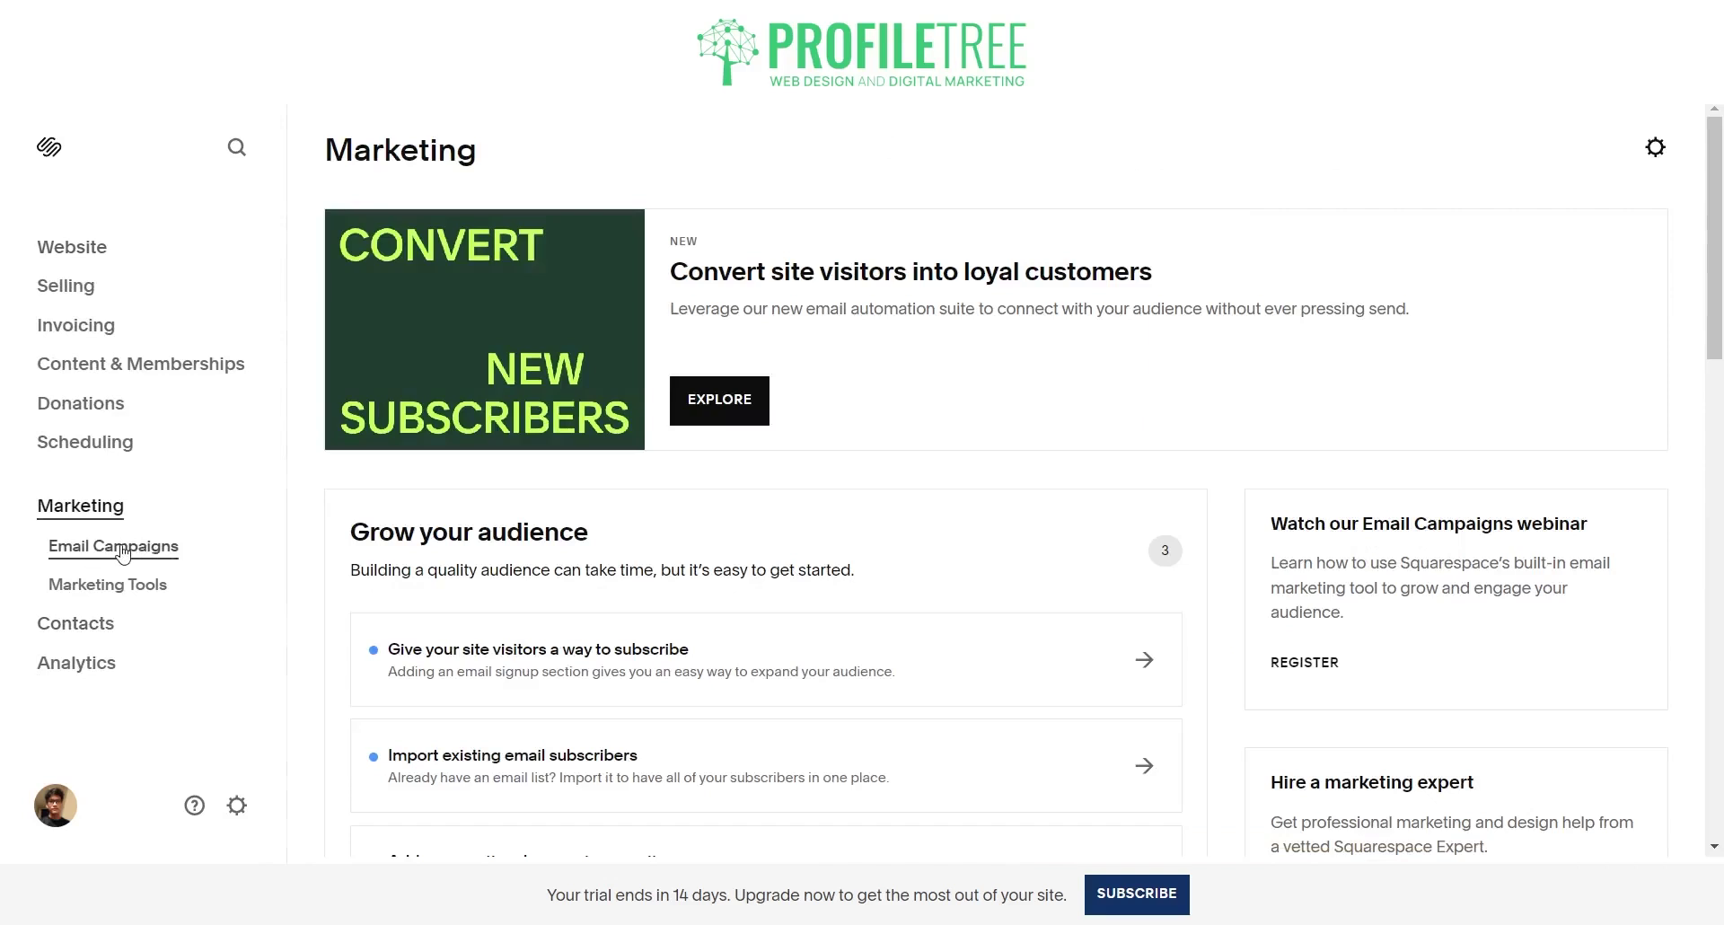
# Start creating a new email campaign and browse the Send a Follow-Up templates.
pyautogui.click(123, 550)
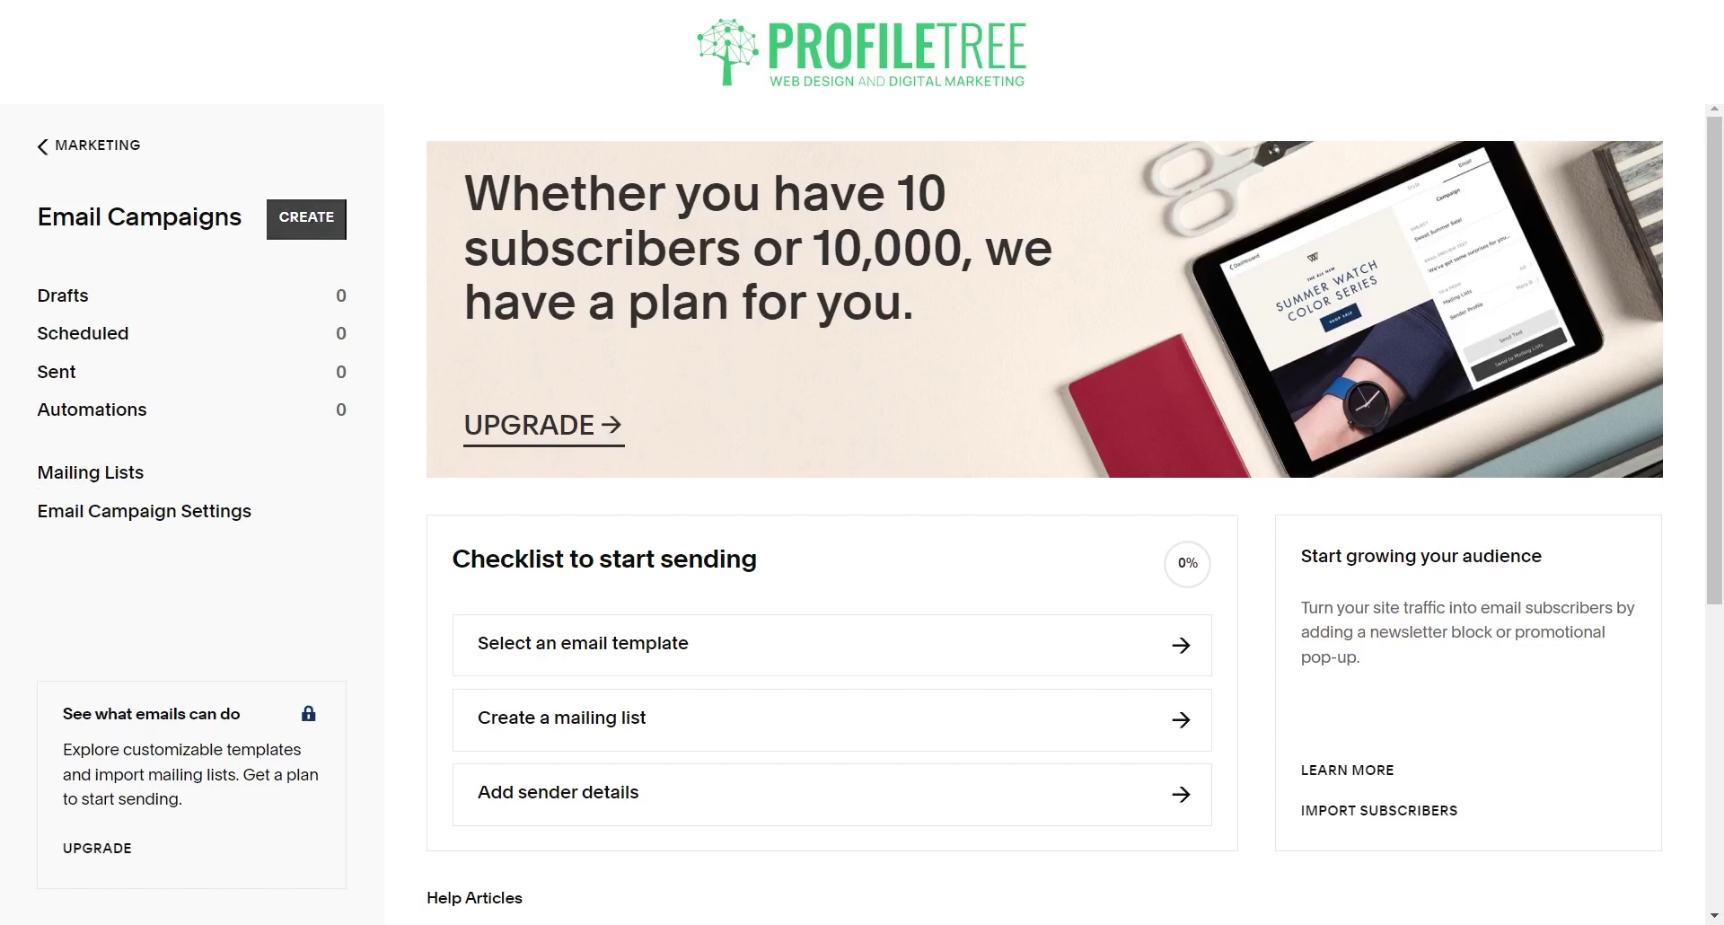
pyautogui.click(306, 218)
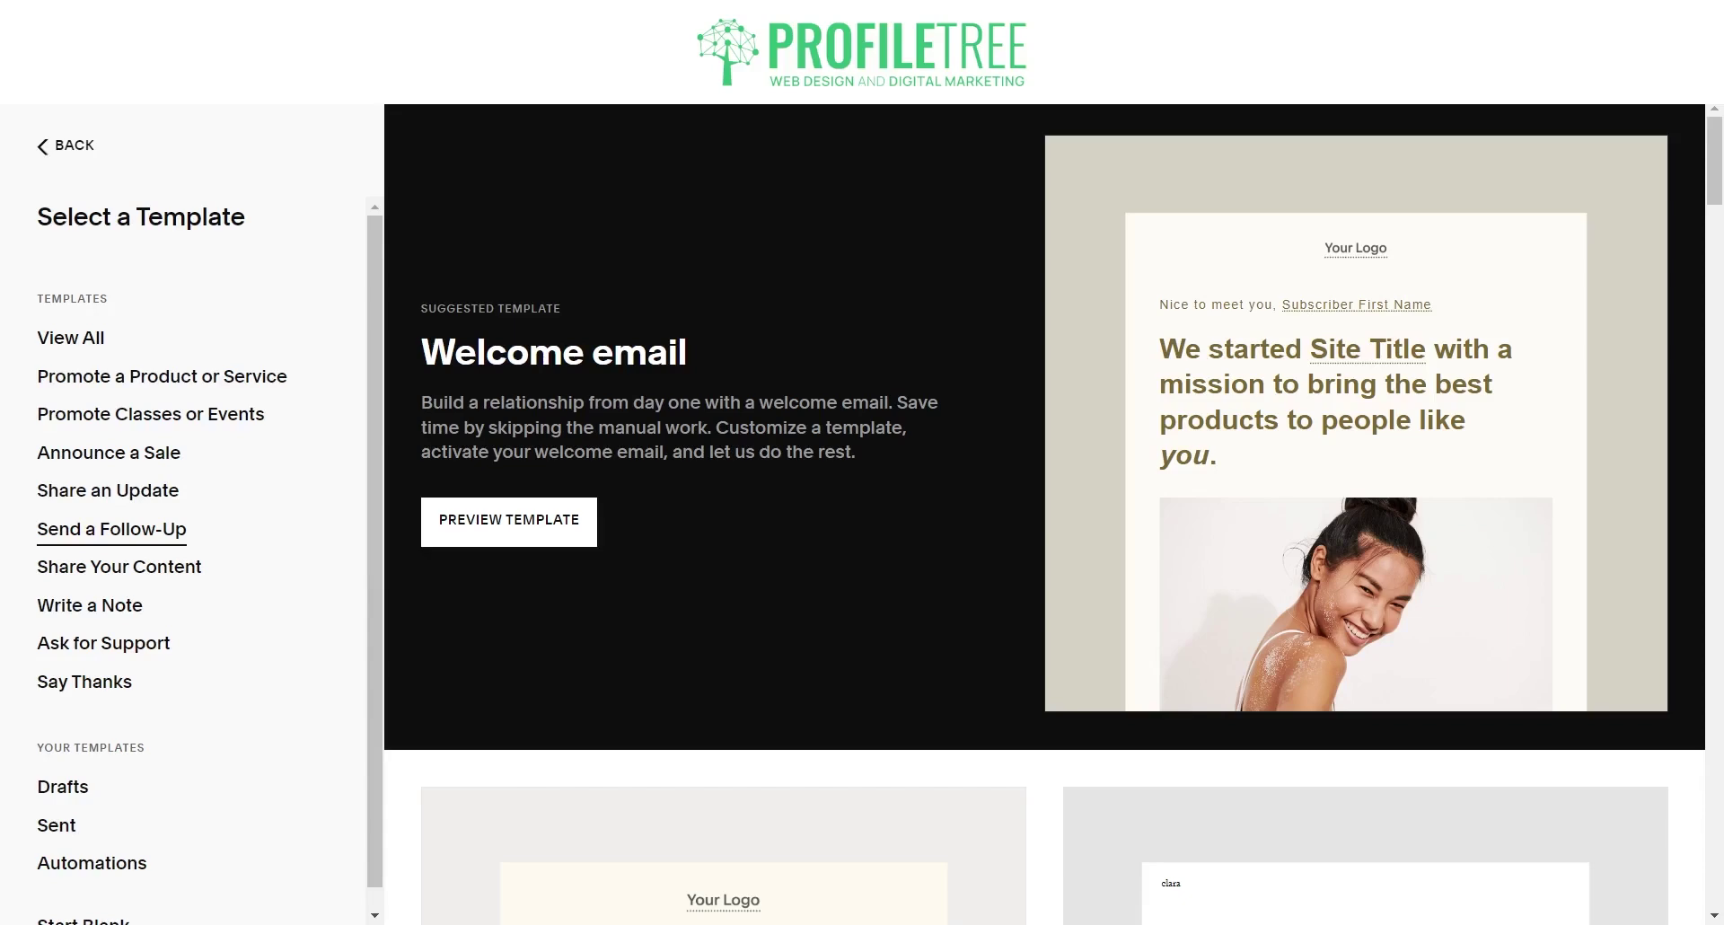
pyautogui.scroll(-7, 1045, 511)
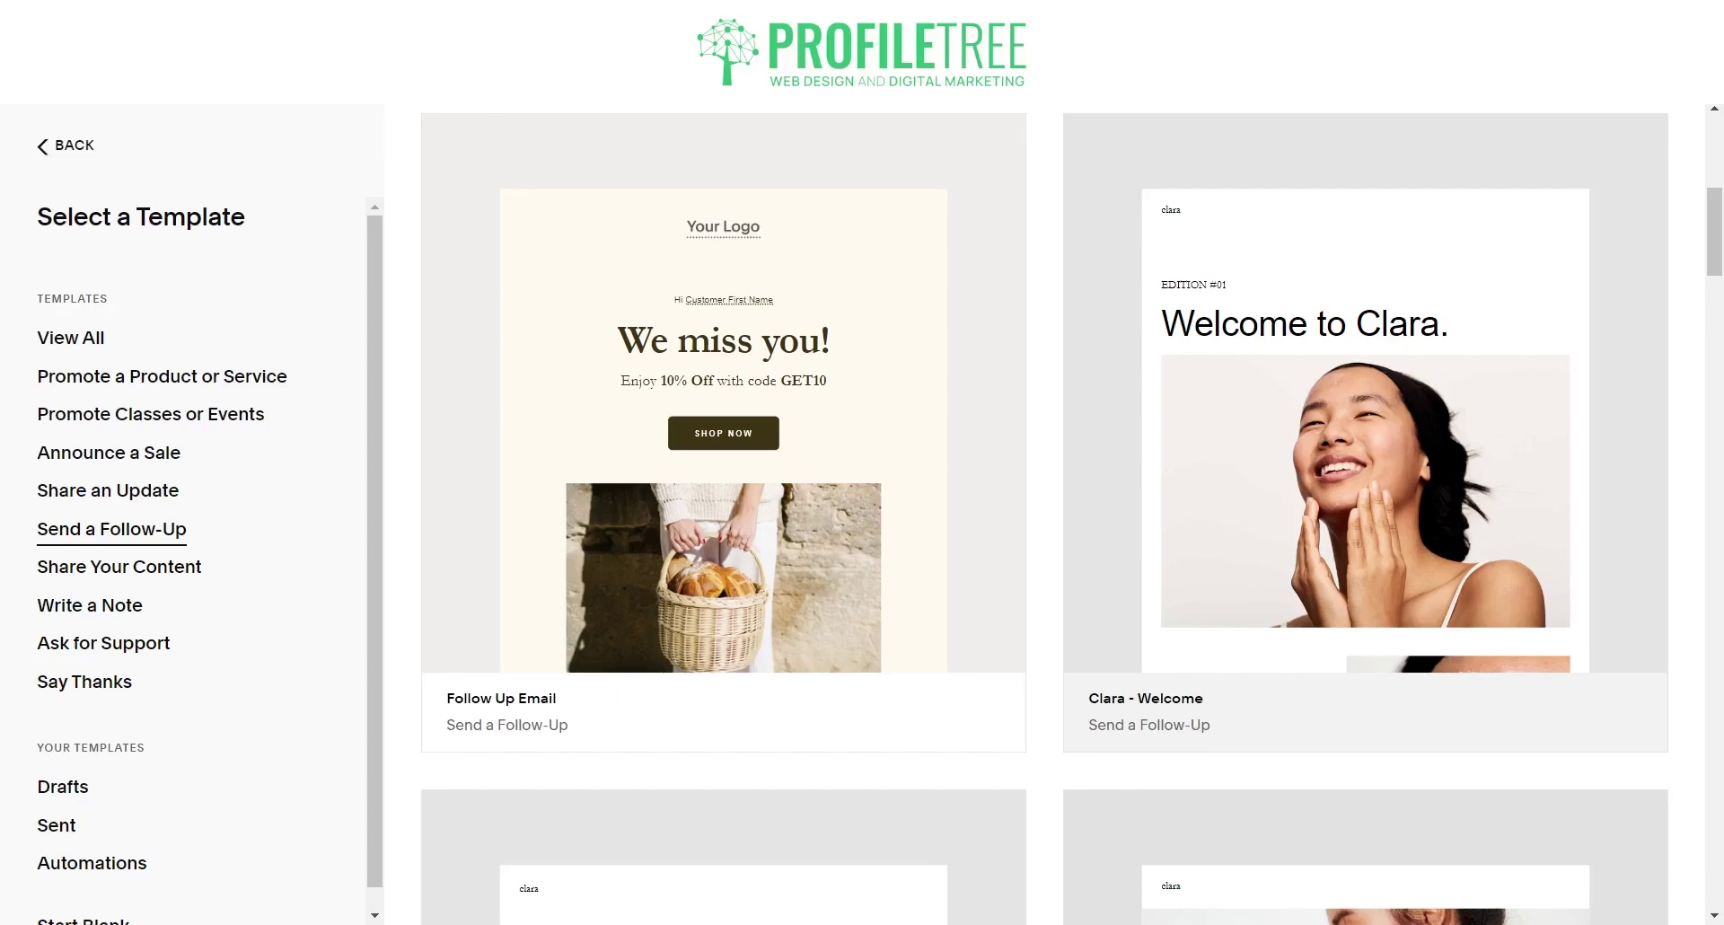
pyautogui.scroll(-5, 1044, 512)
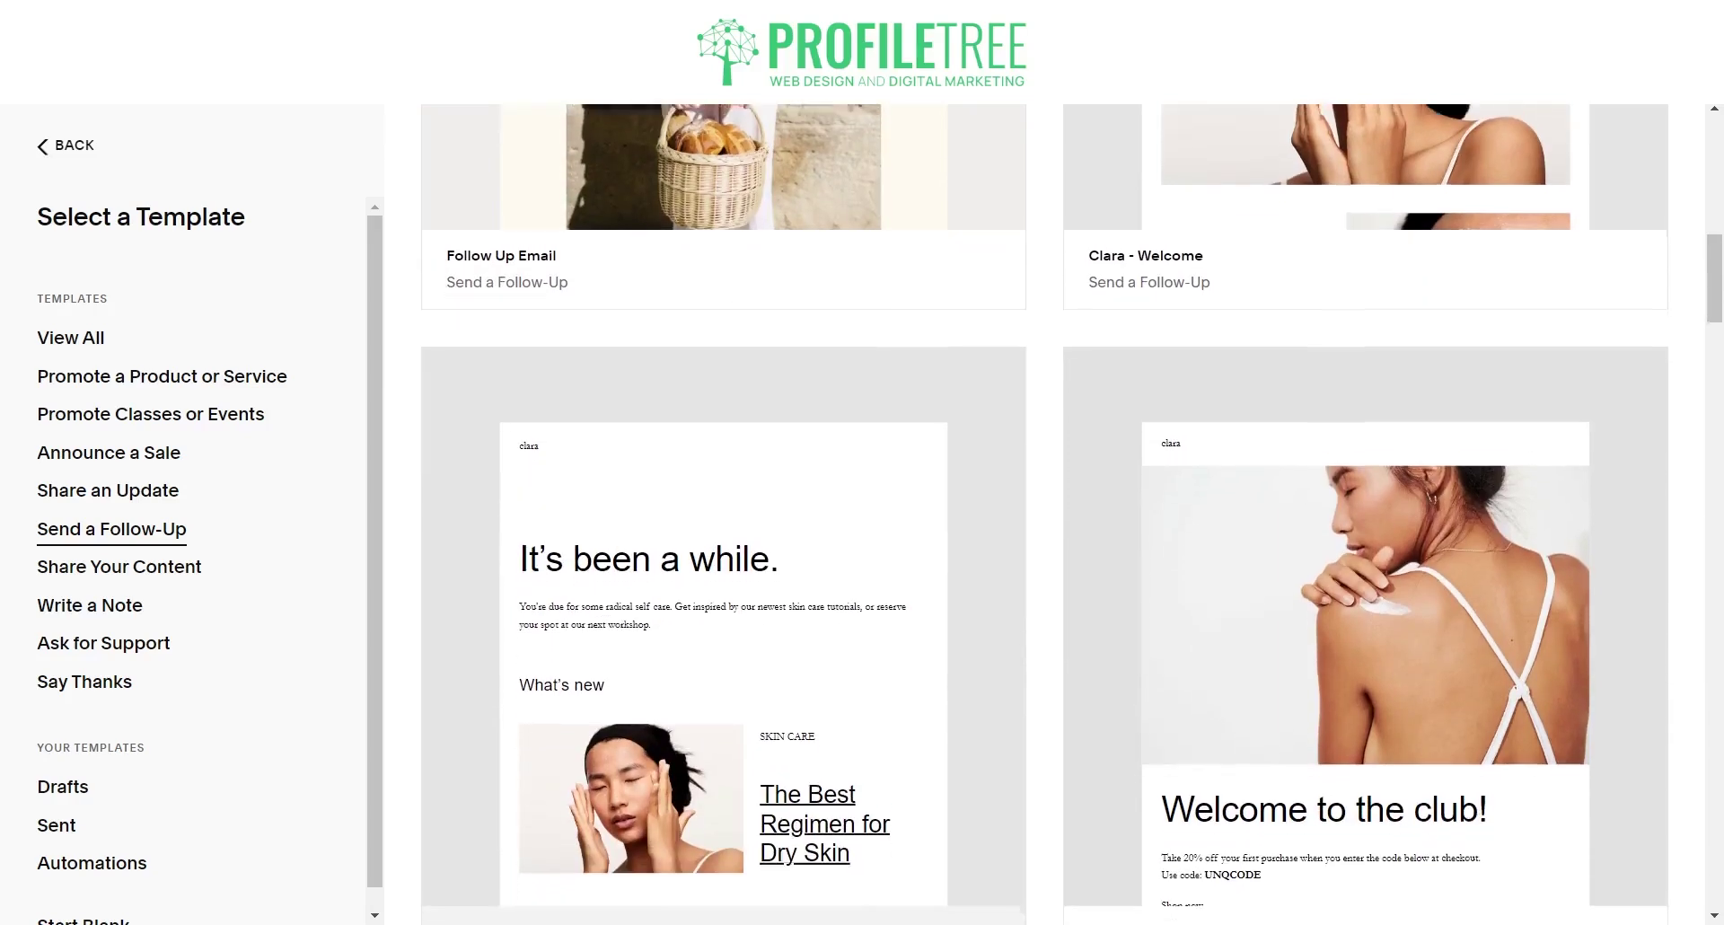
pyautogui.scroll(-4, 1045, 512)
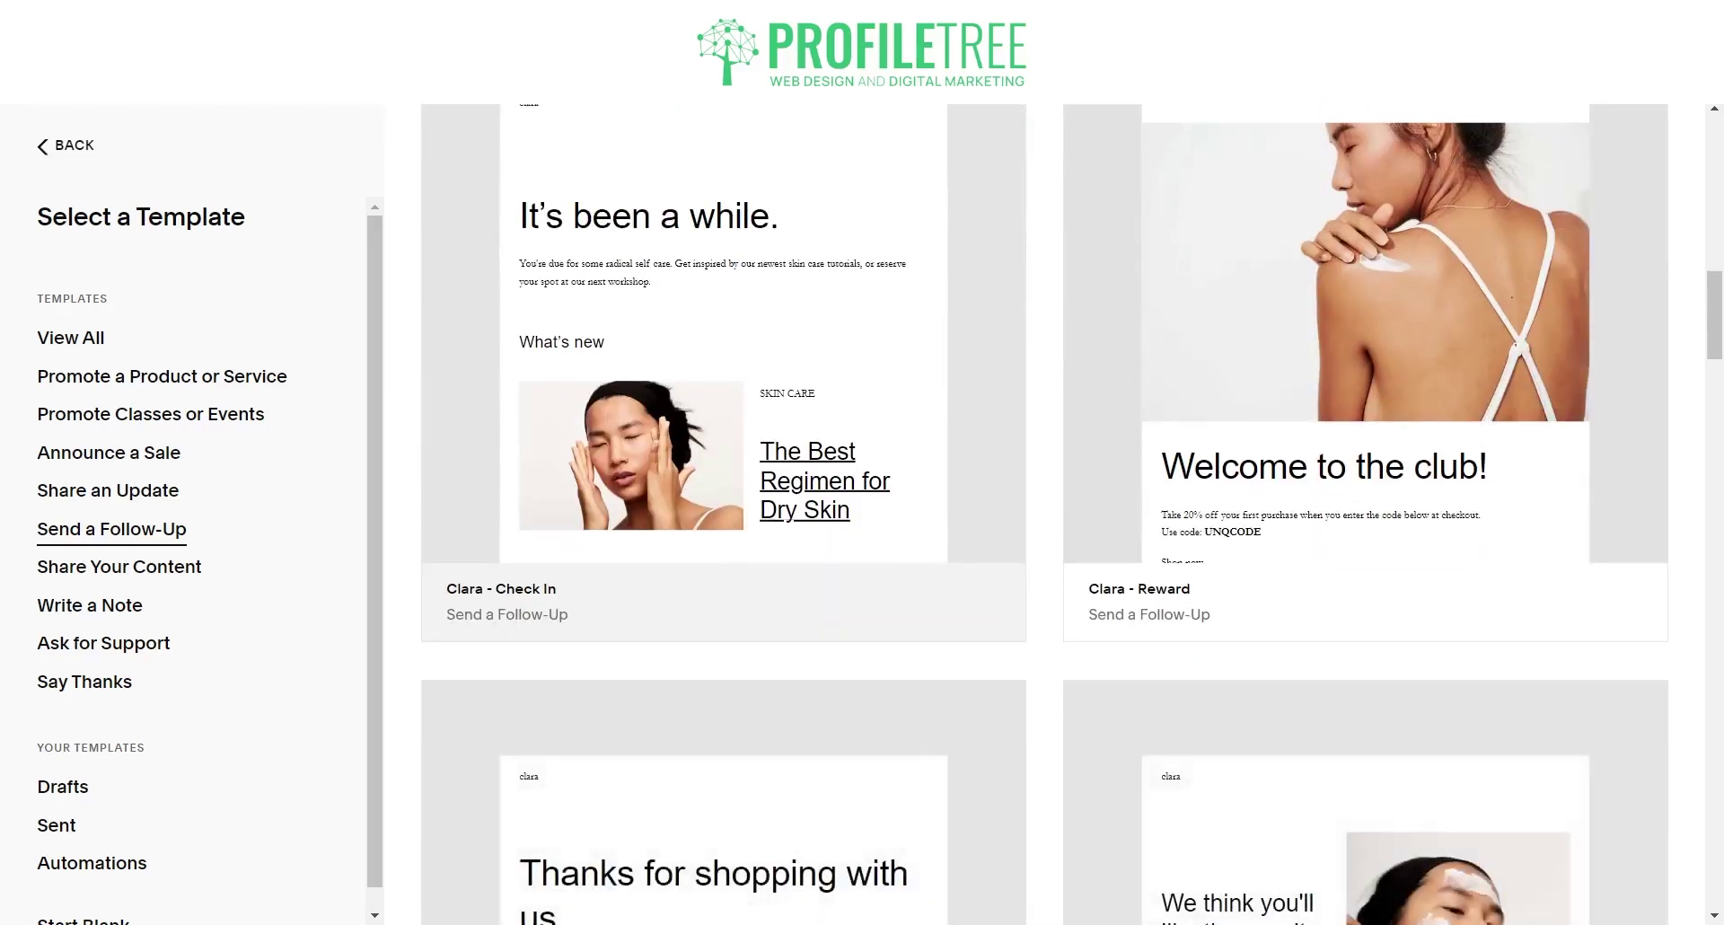
pyautogui.scroll(9, 1044, 512)
pyautogui.scroll(4, 1044, 512)
pyautogui.scroll(-4, 1044, 512)
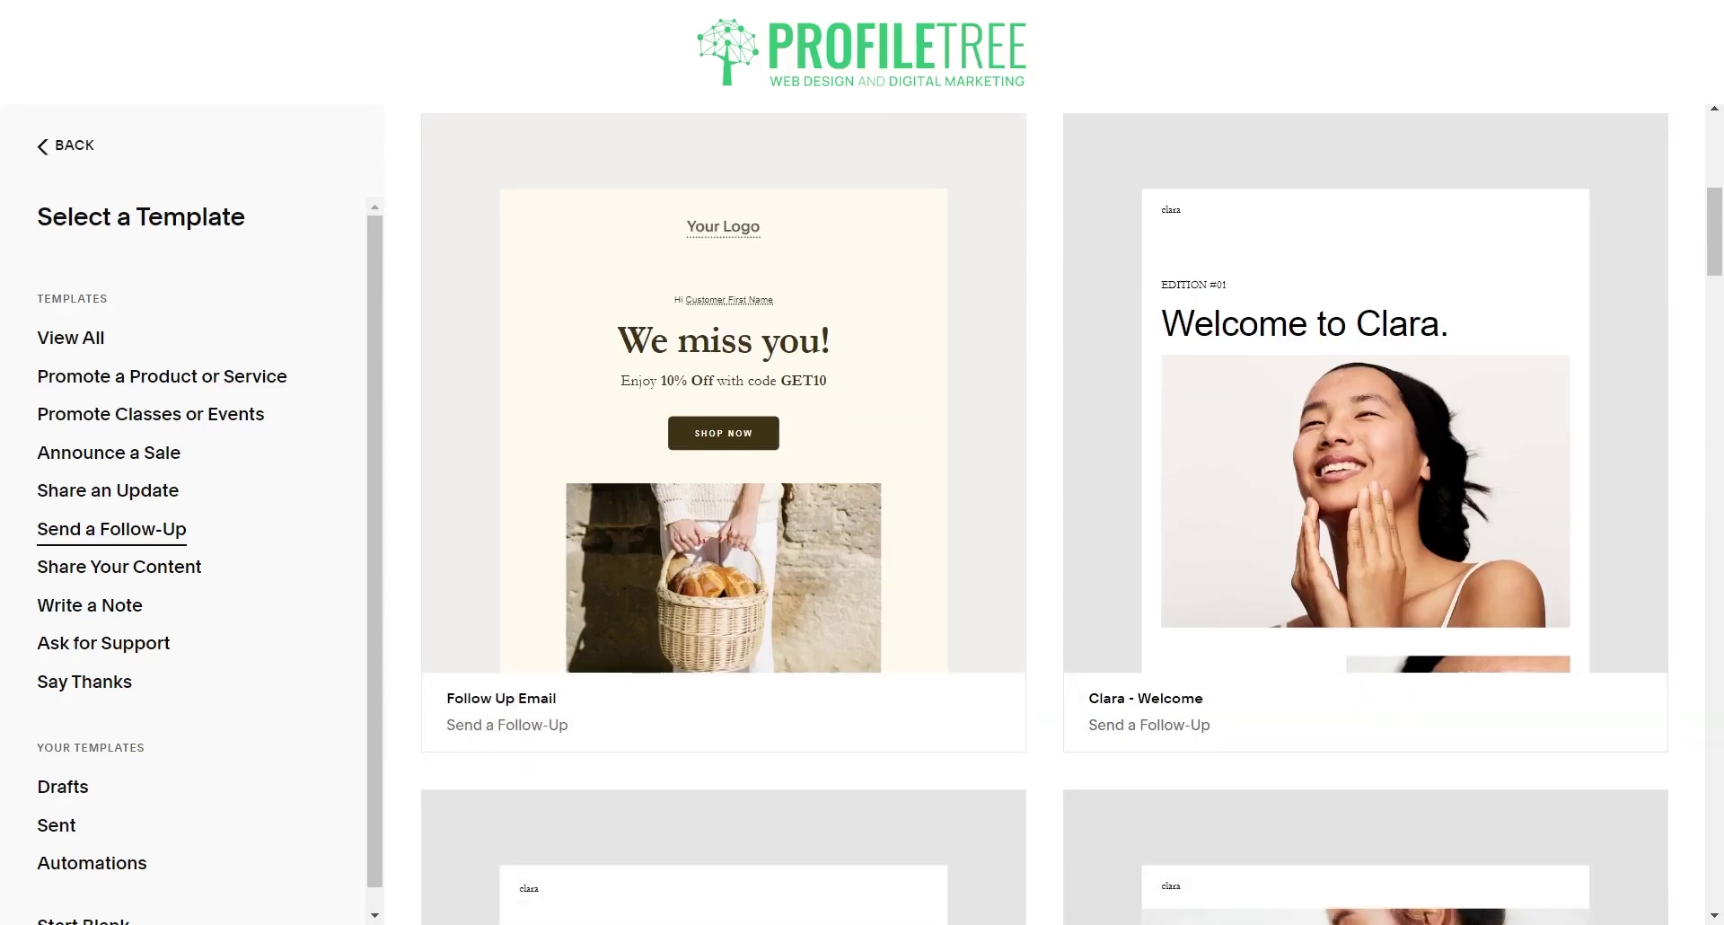
# Preview the full Clara - Welcome email template and use it for the new campaign.
pyautogui.click(1365, 431)
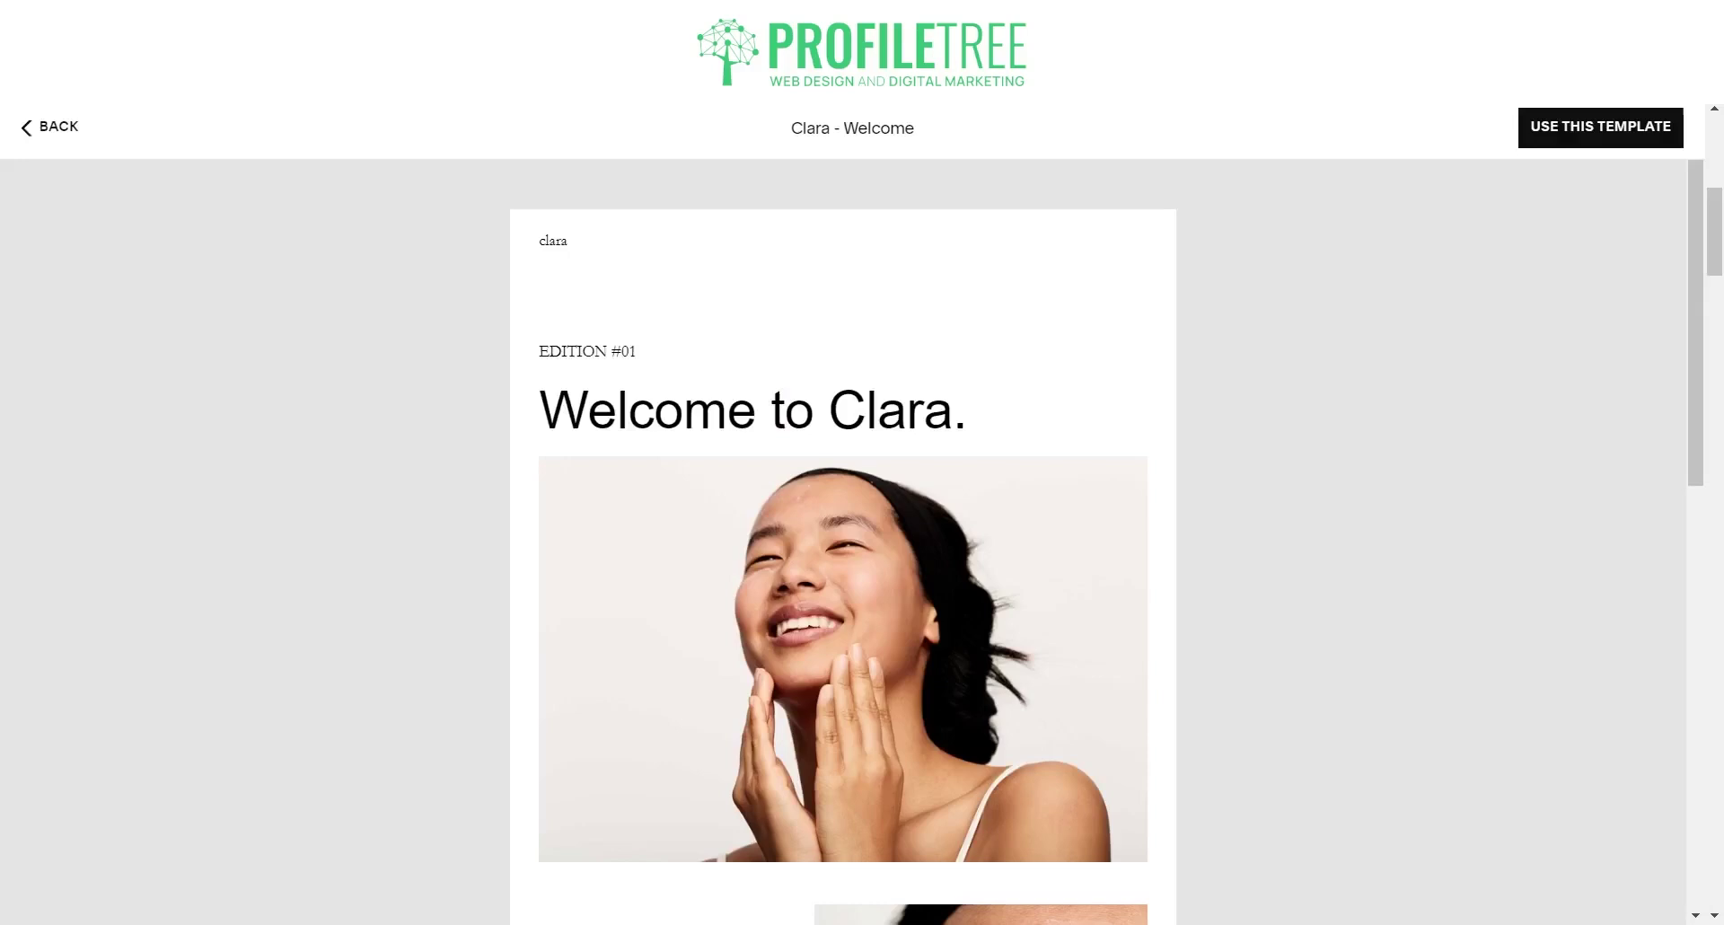
pyautogui.scroll(-10, 843, 538)
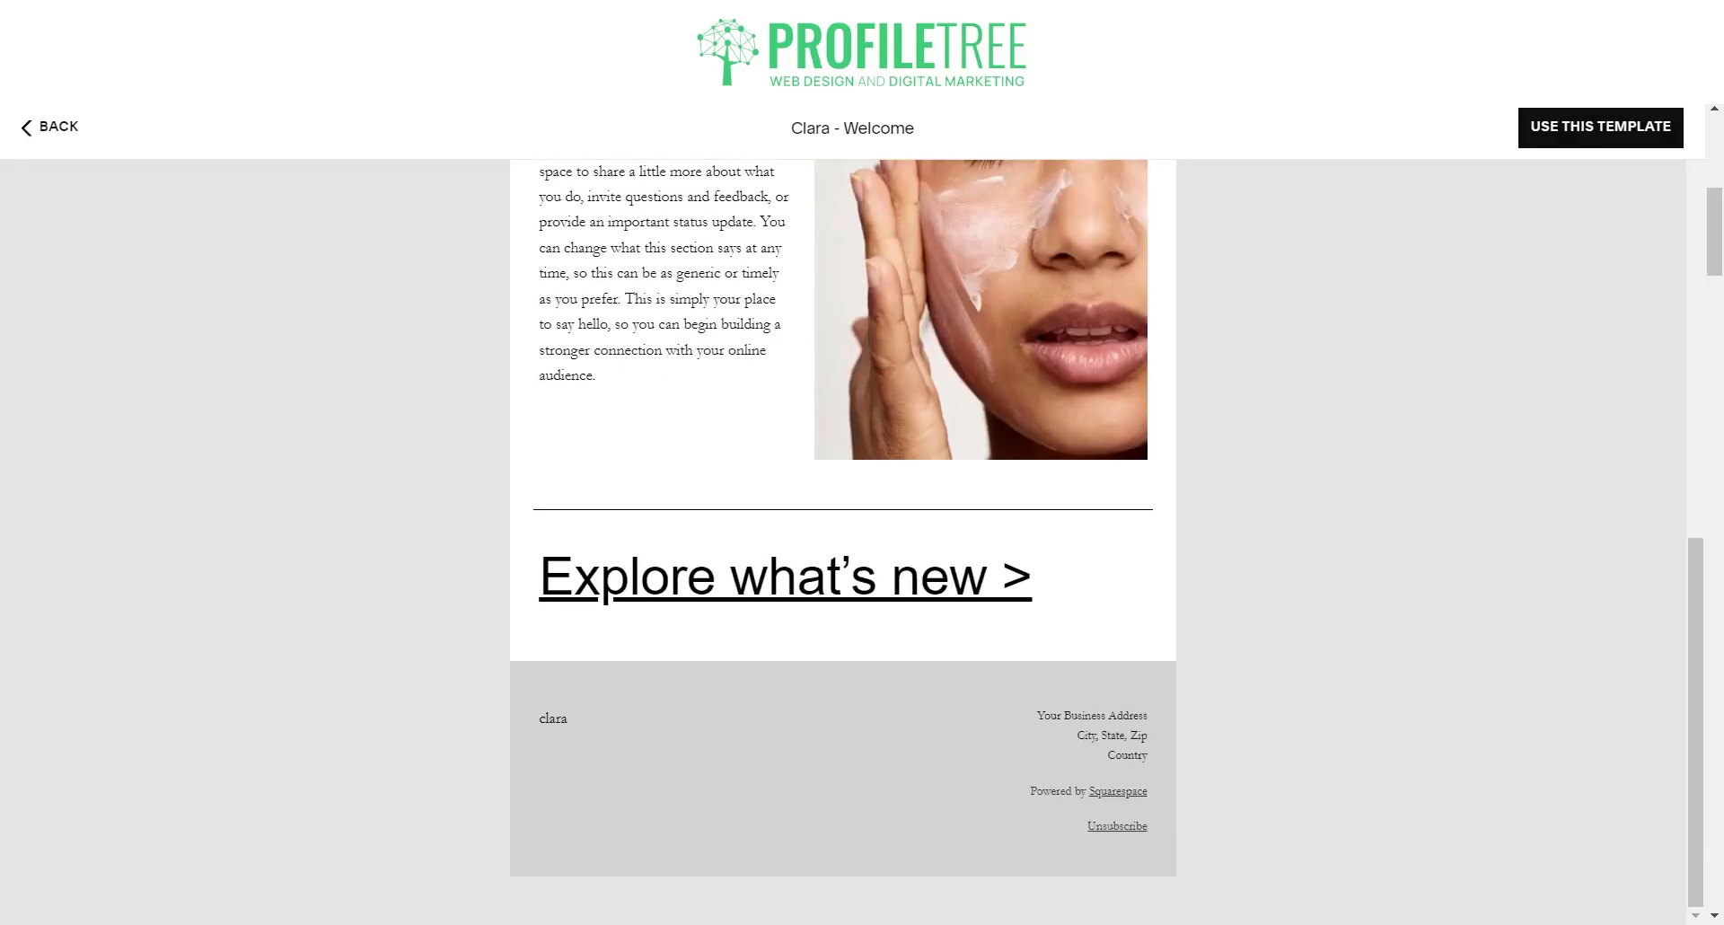
pyautogui.scroll(10, 843, 539)
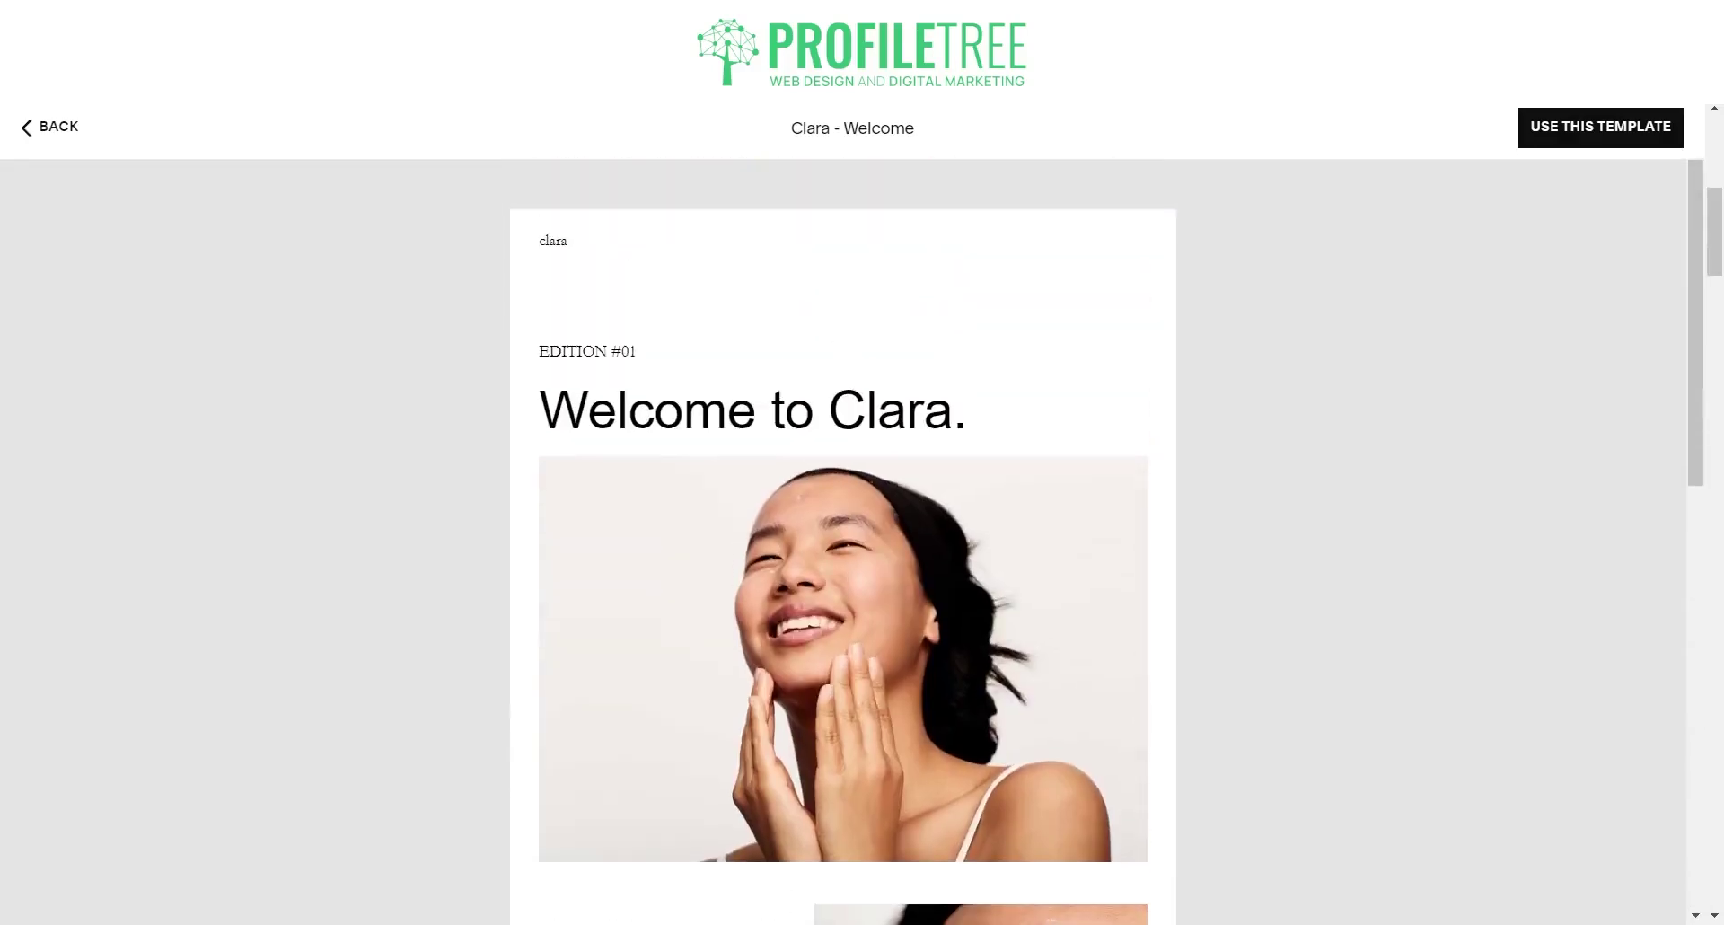
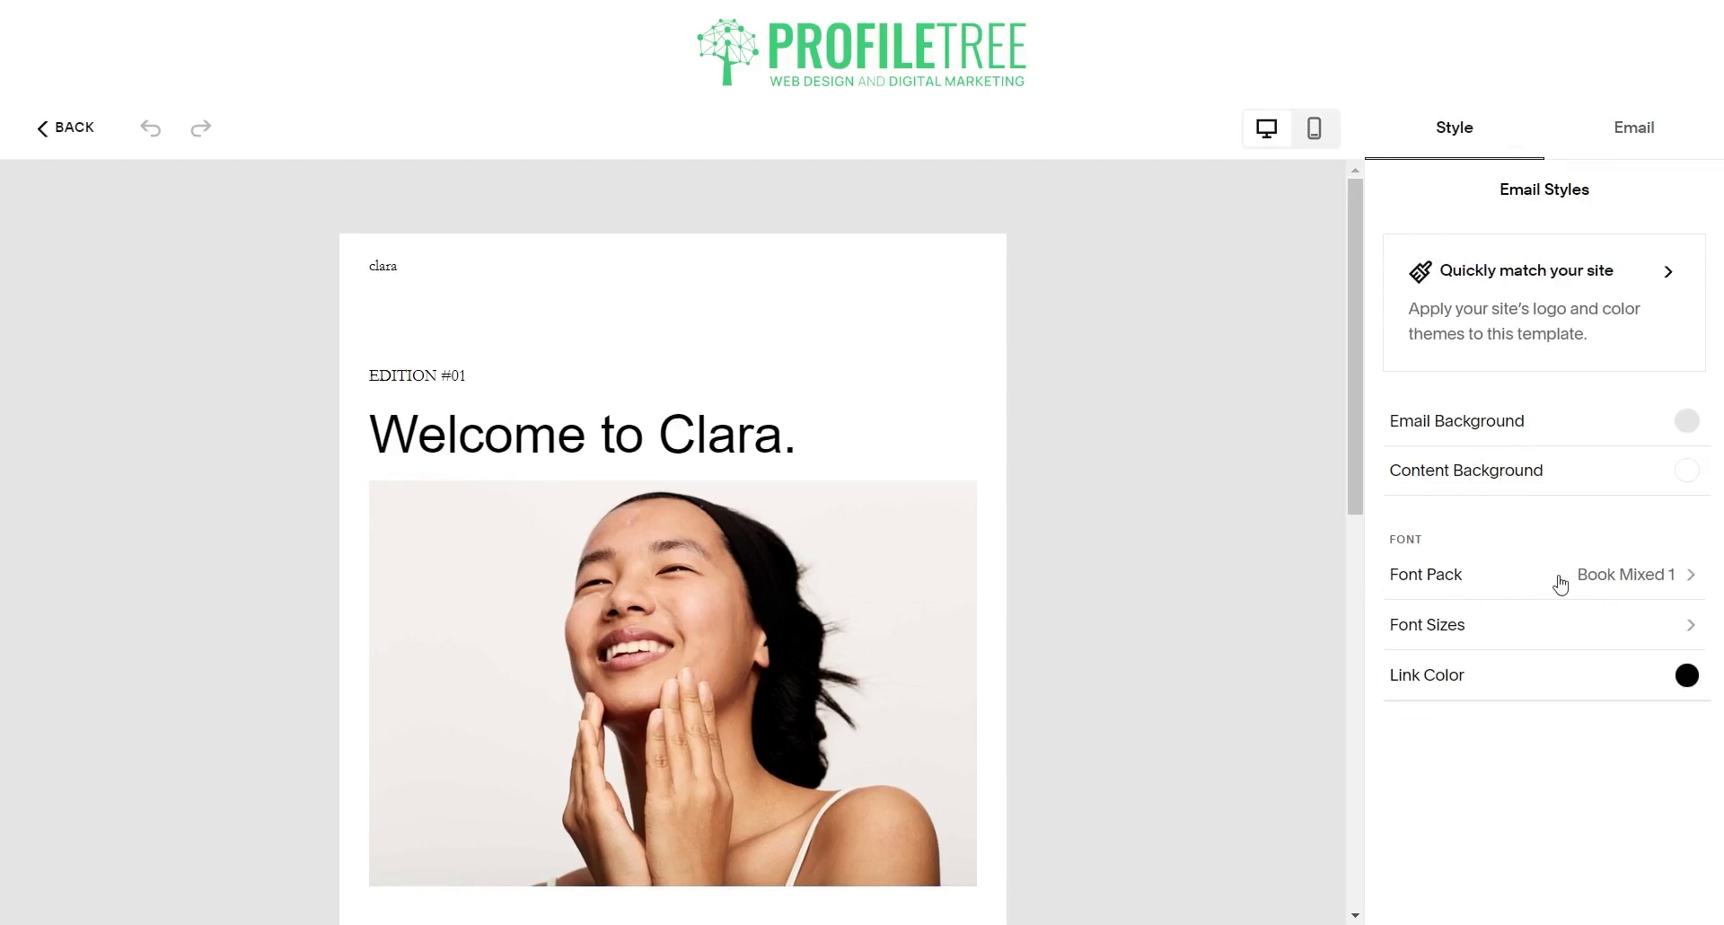
# Select the "Welcome to Clara." heading in the email to inspect its text formatting options, and deselect it.
pyautogui.click(653, 443)
pyautogui.tripleClick(774, 465)
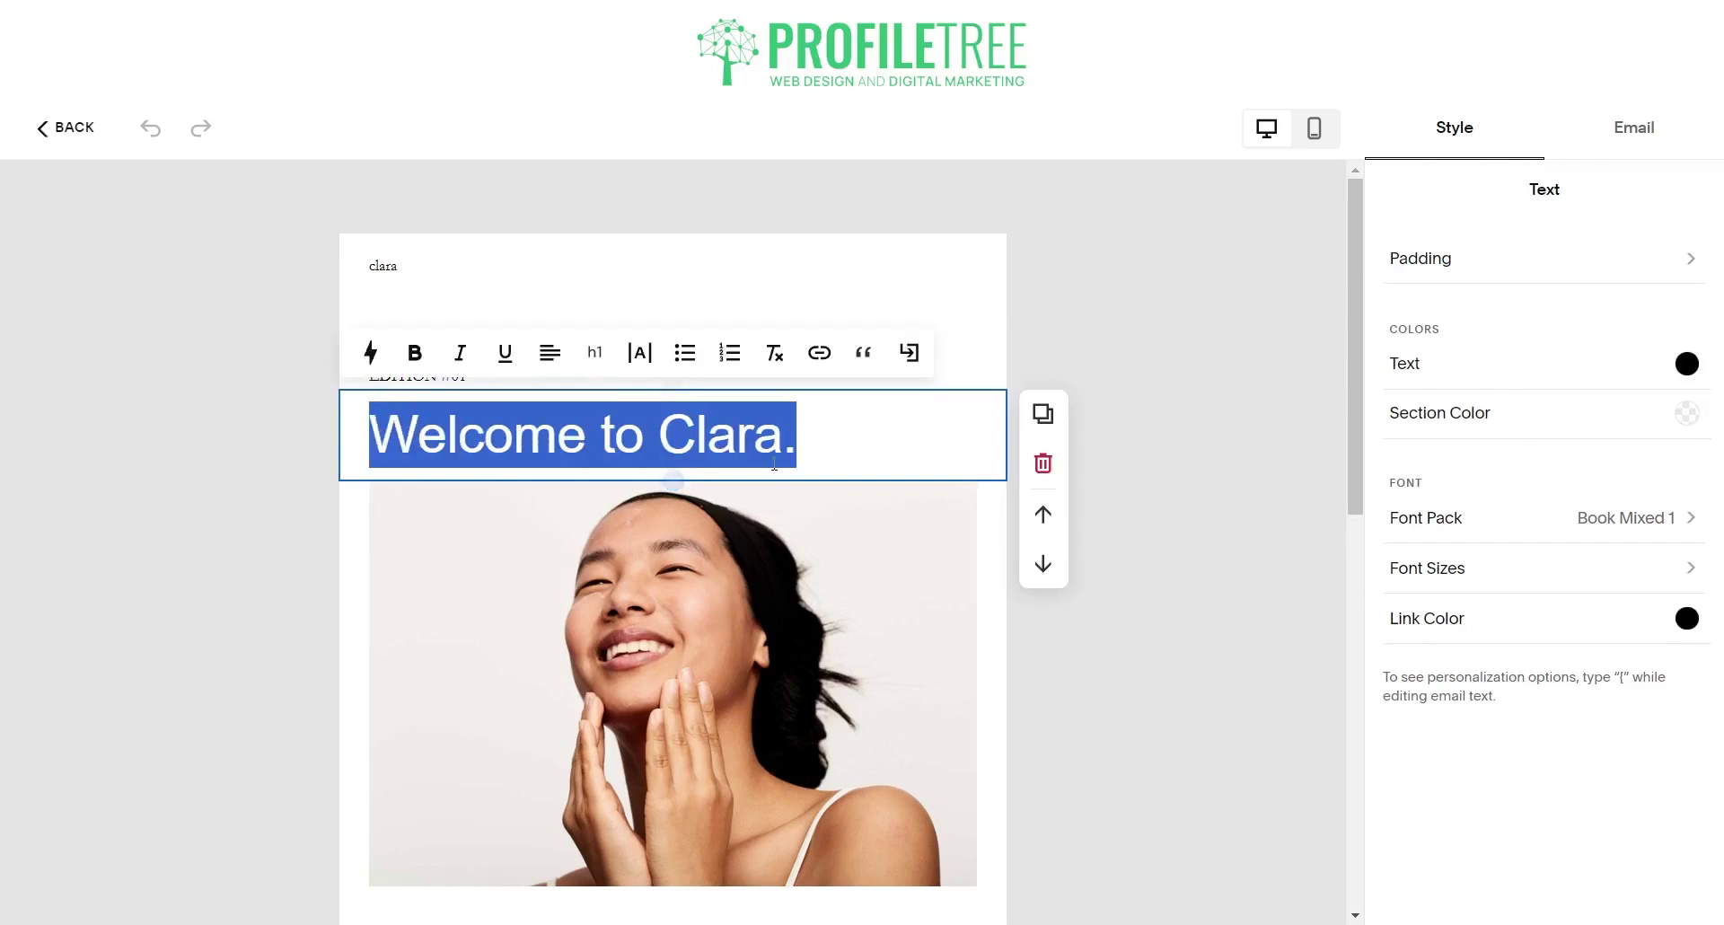
pyautogui.click(268, 491)
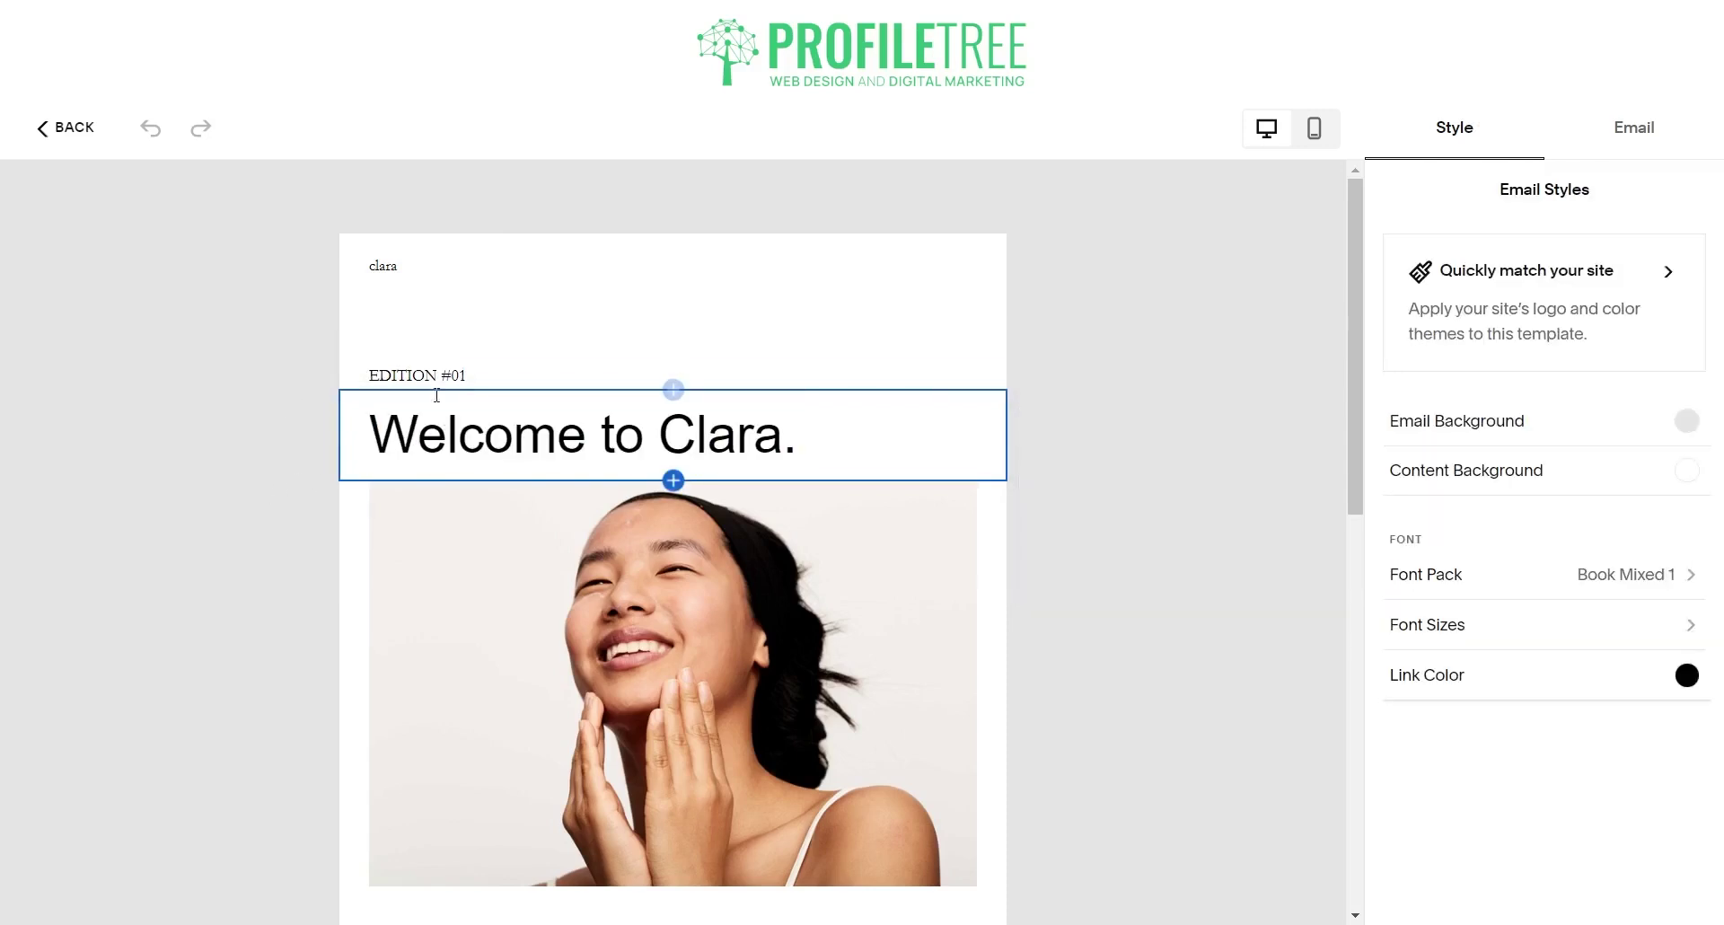
# Try the Logo and Image types for the email's "clara" header and return it to the Text type.
pyautogui.click(390, 268)
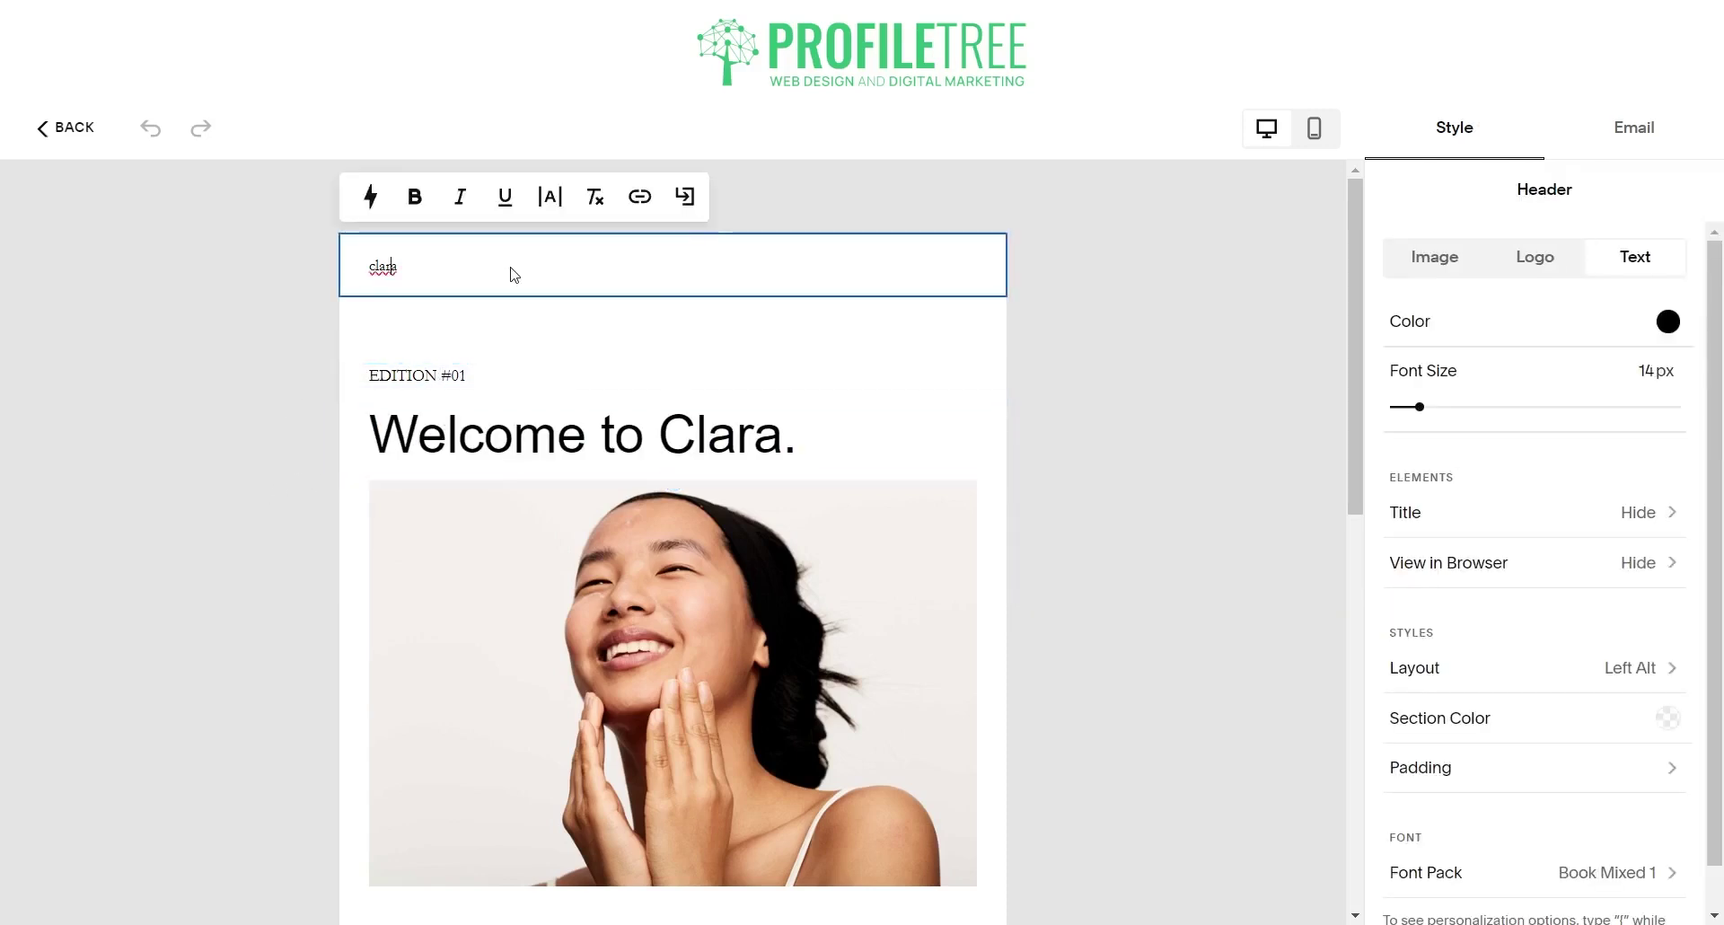
pyautogui.click(1536, 257)
pyautogui.click(1641, 267)
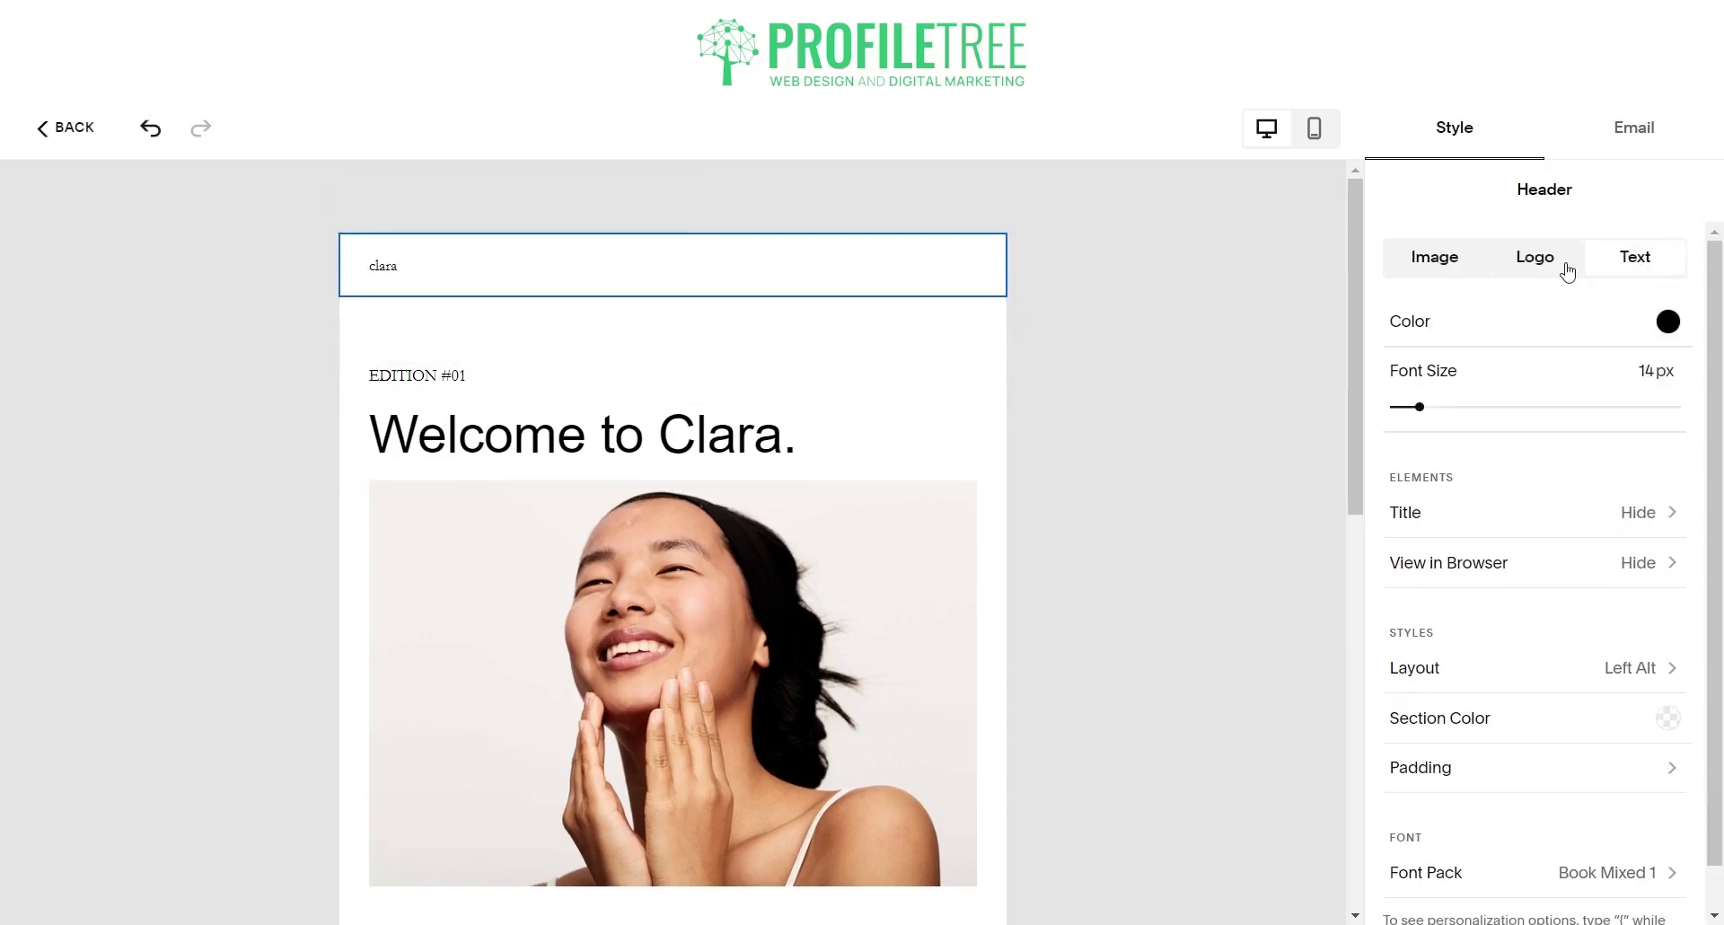
pyautogui.click(1565, 270)
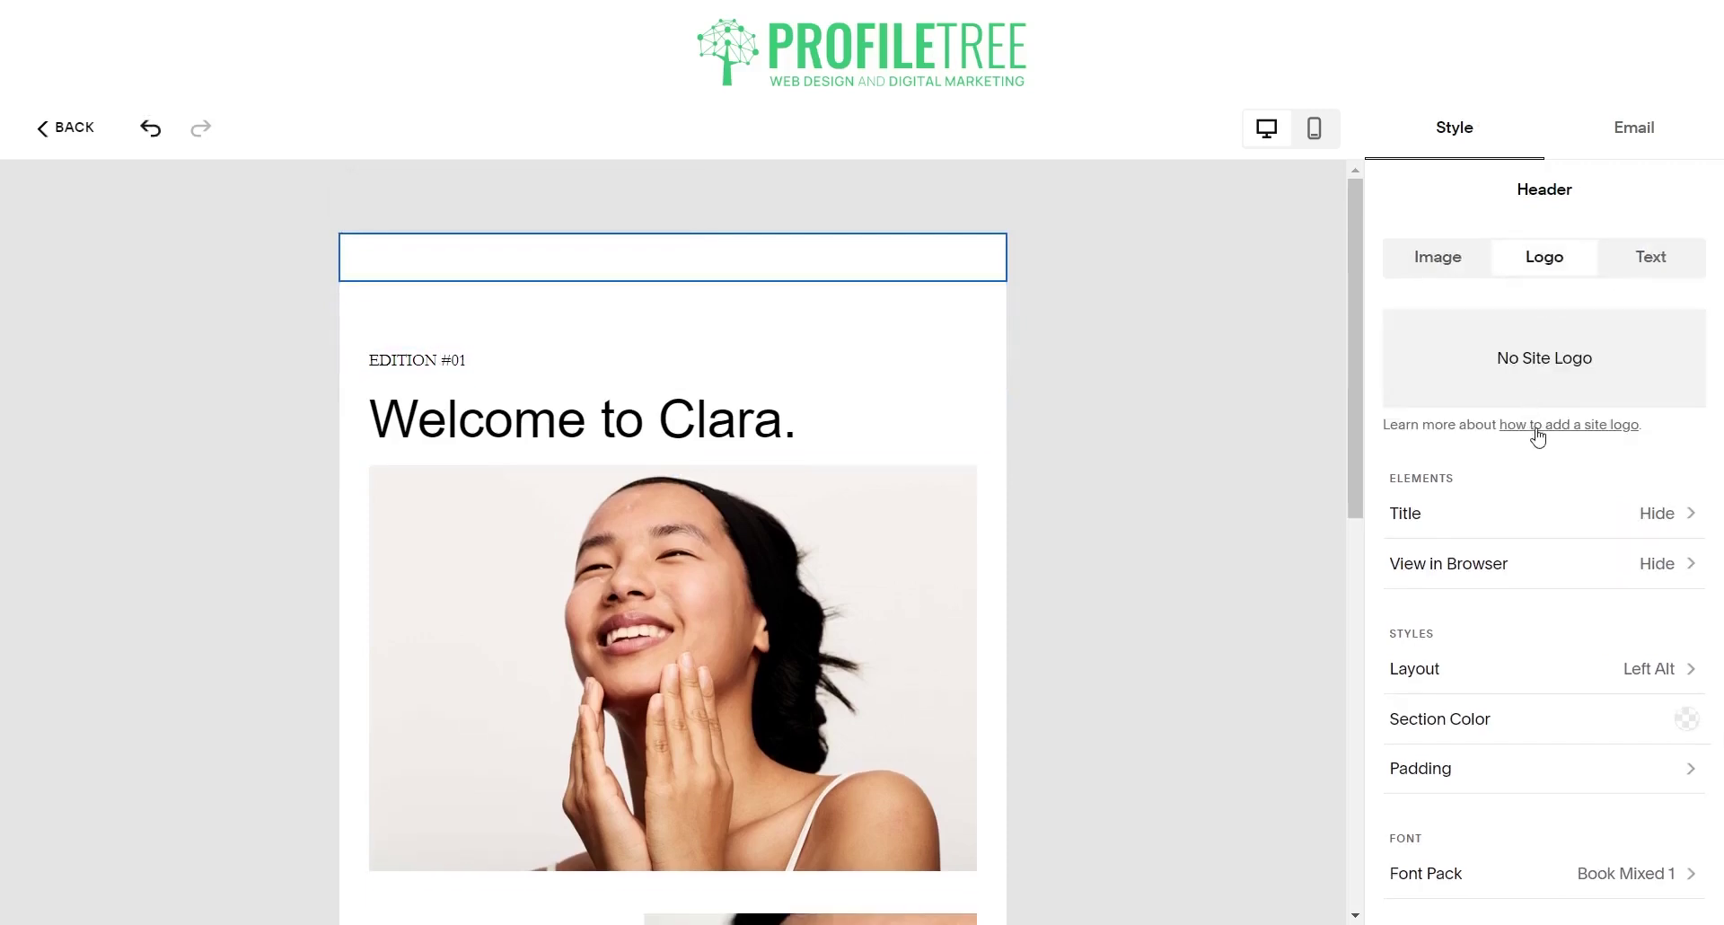
pyautogui.click(1444, 271)
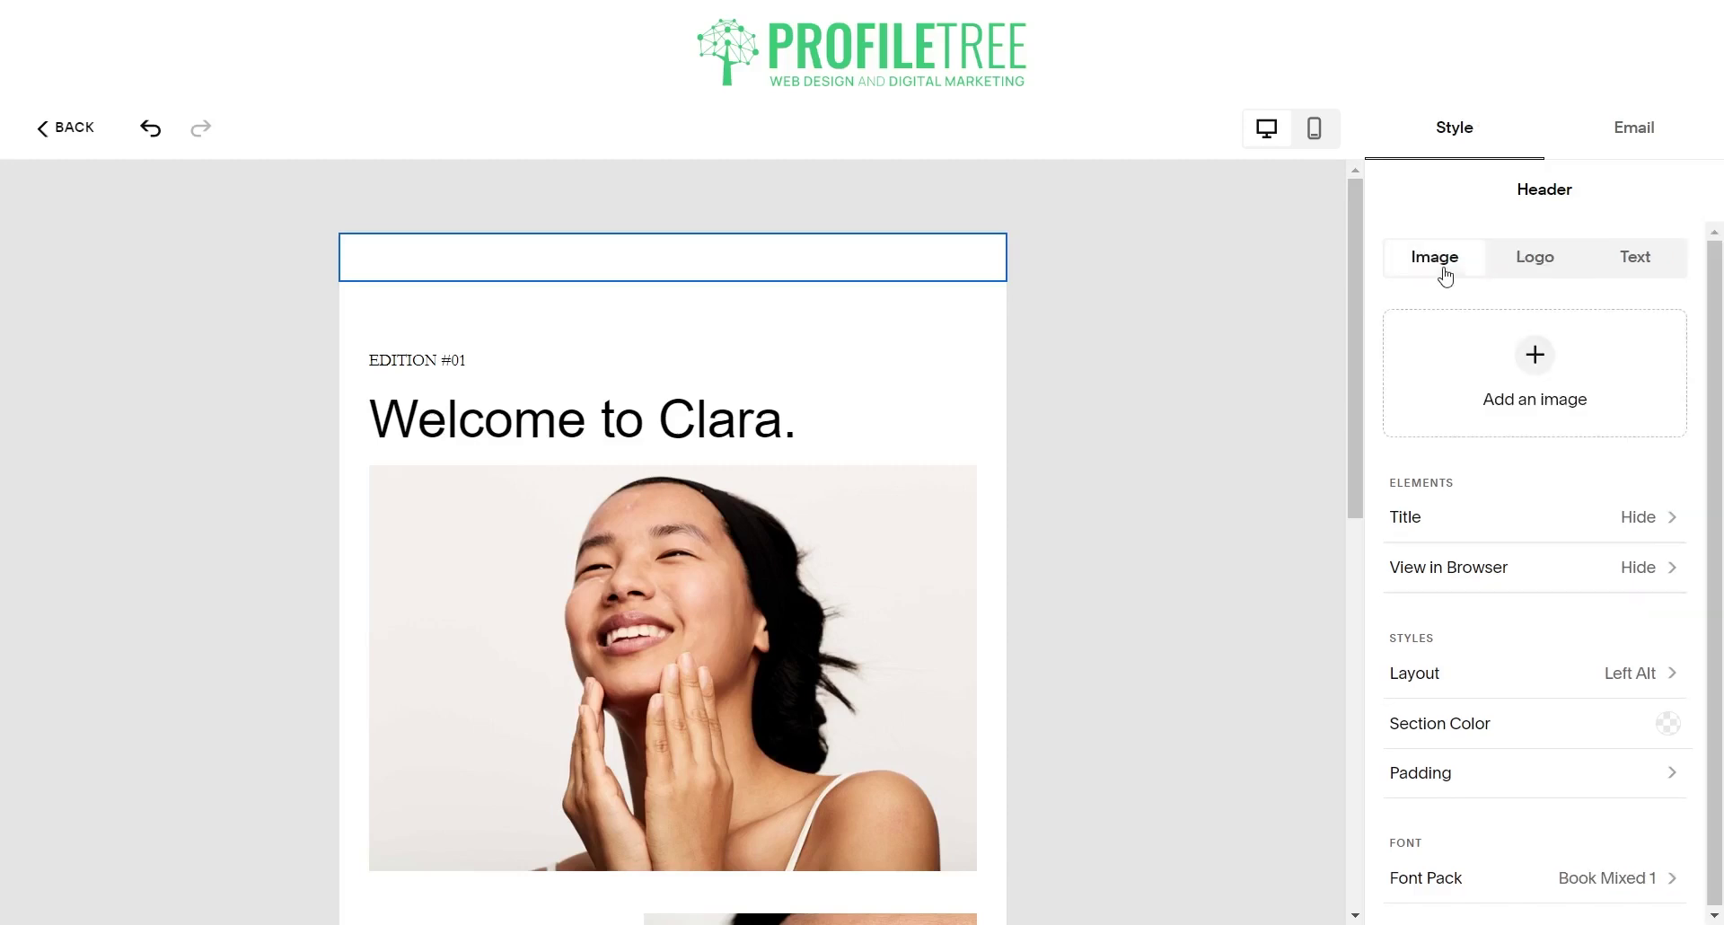
pyautogui.click(1527, 264)
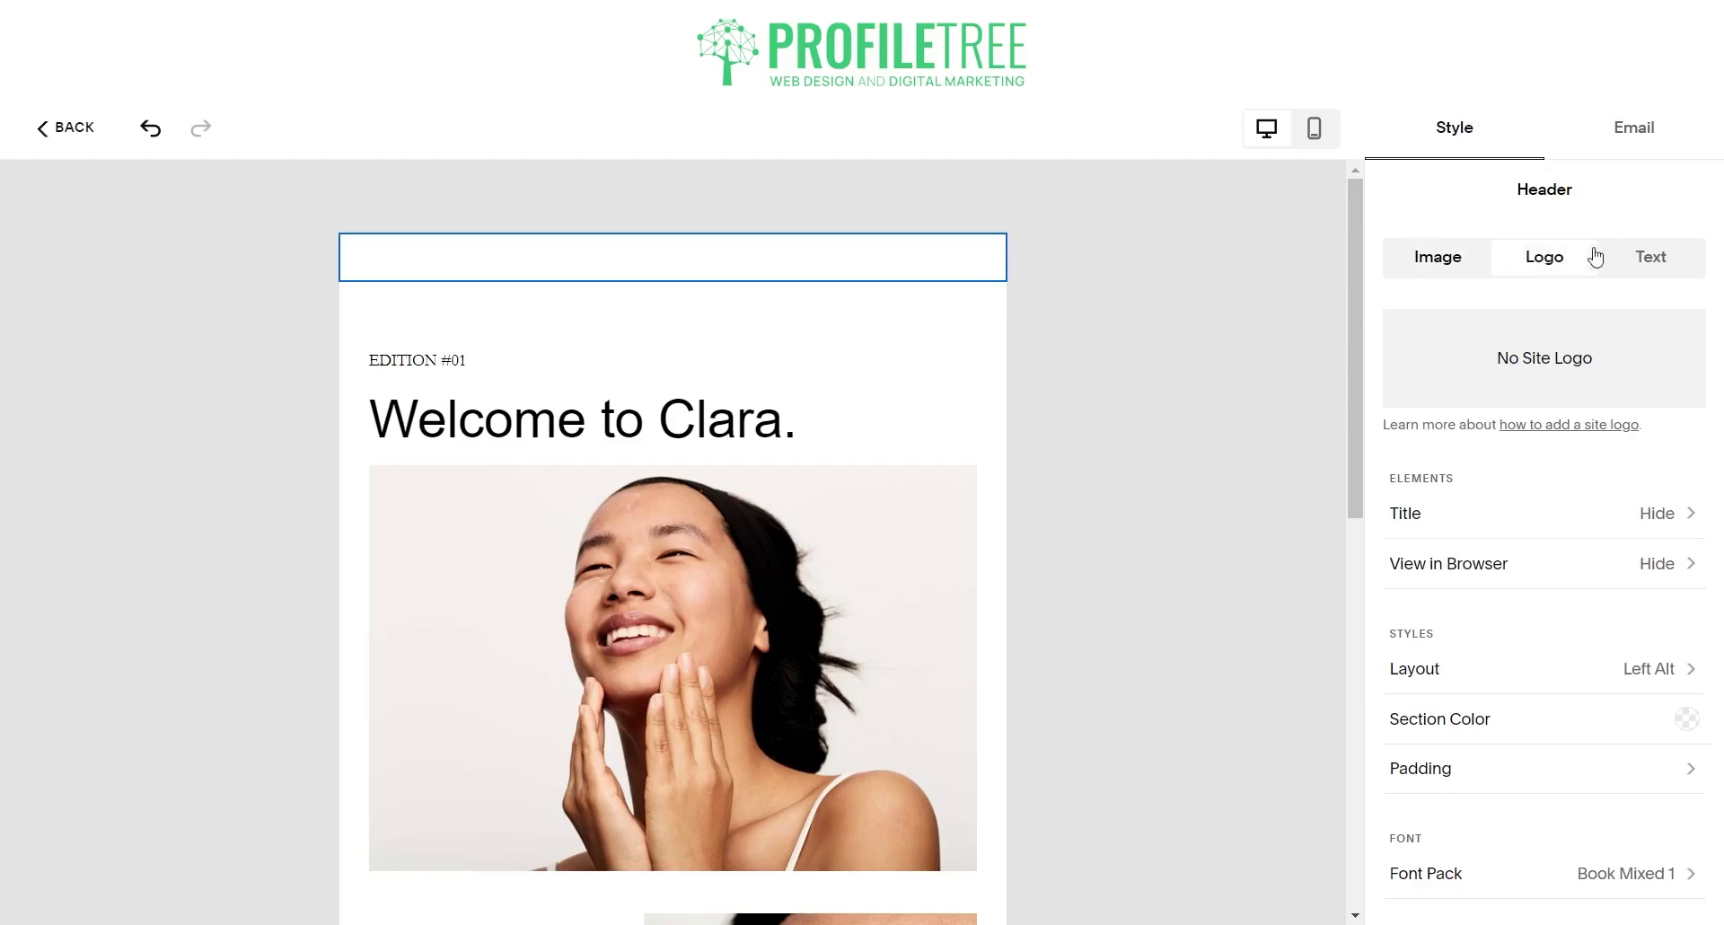
pyautogui.click(1640, 256)
# Look through the email's whole layout and review its campaign settings, including automation, subject line, email preview and sender details.
pyautogui.scroll(-1, 865, 424)
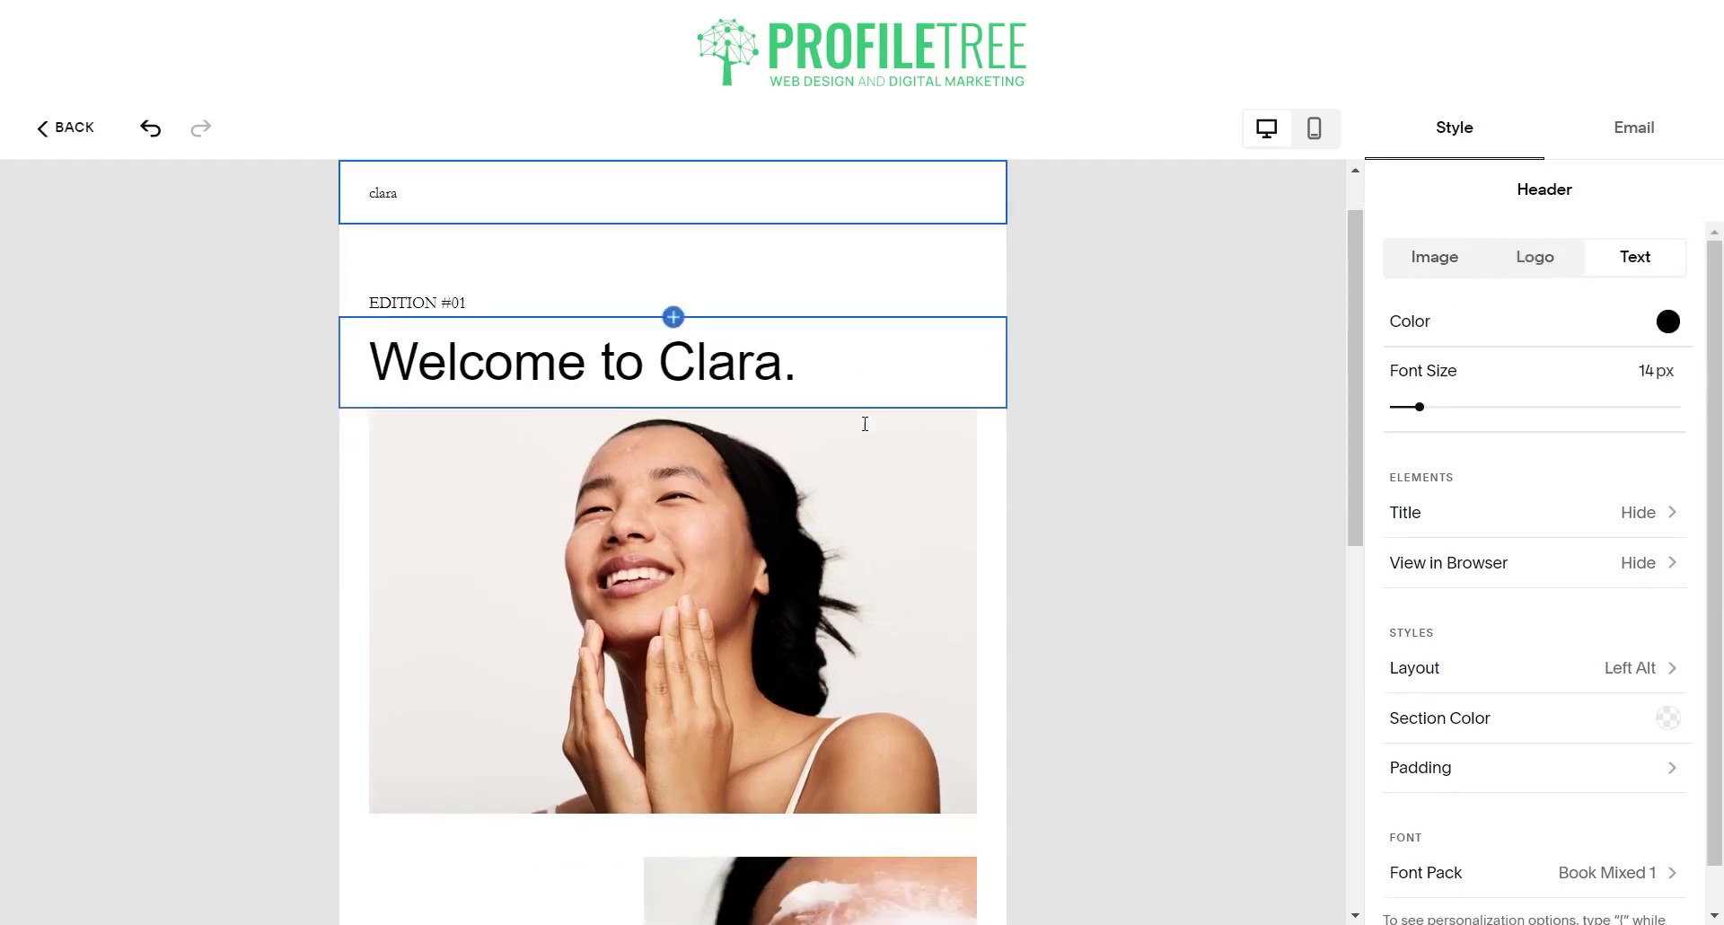
pyautogui.scroll(-9, 862, 427)
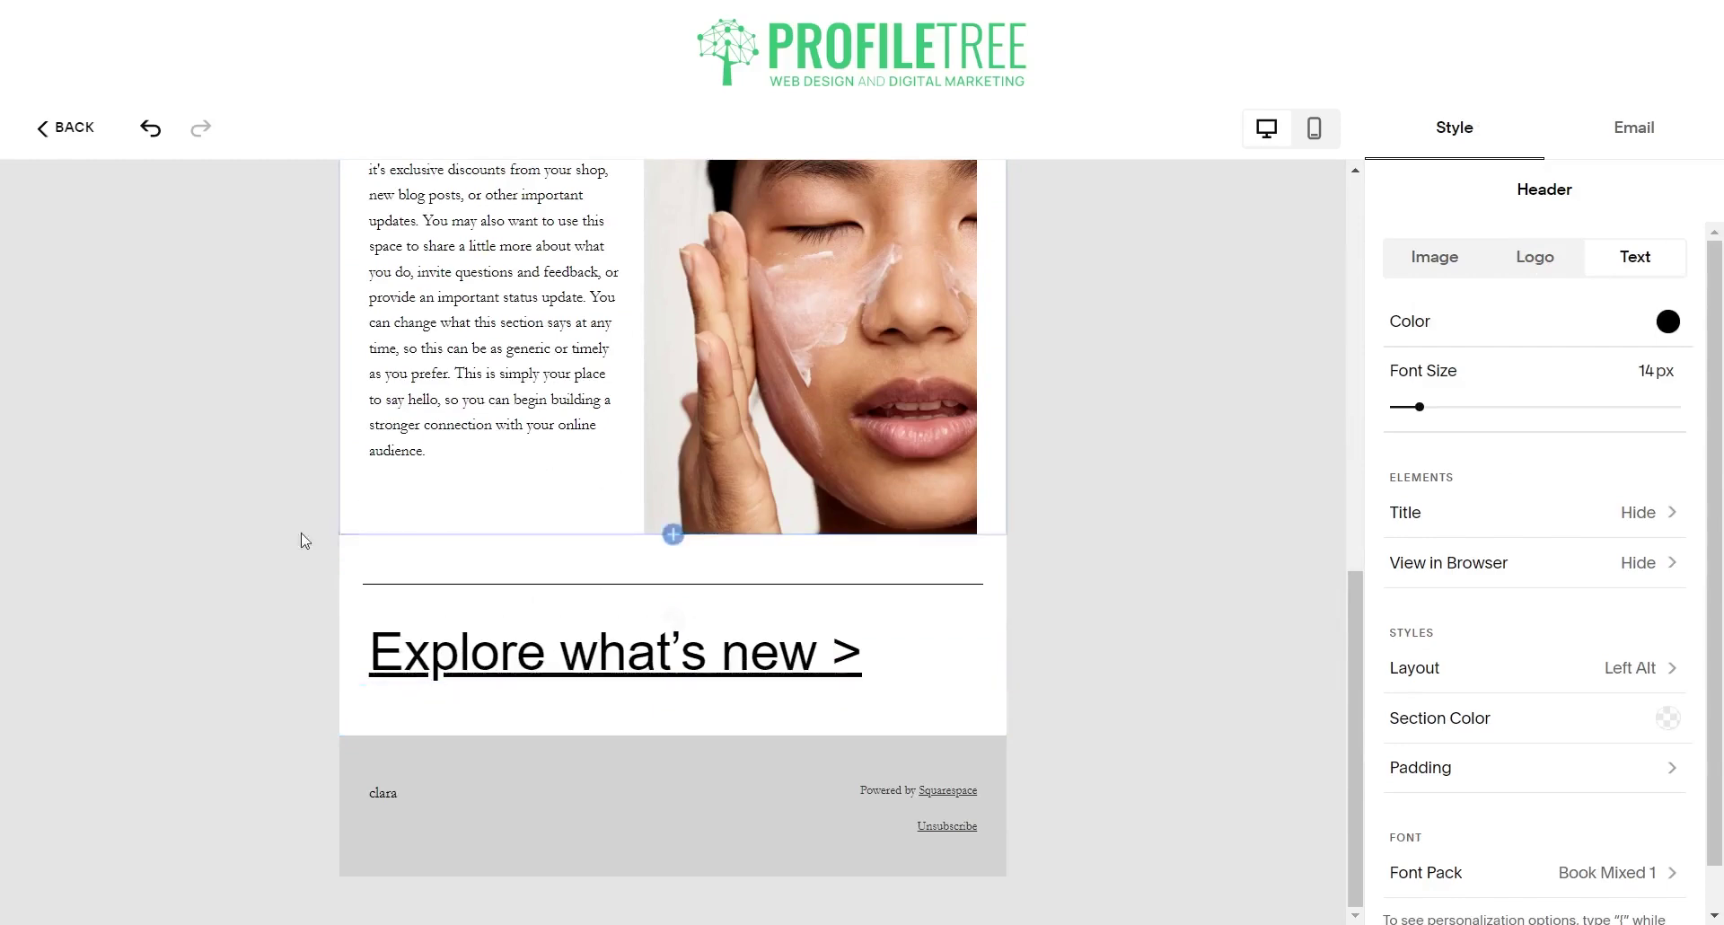
pyautogui.scroll(10, 575, 493)
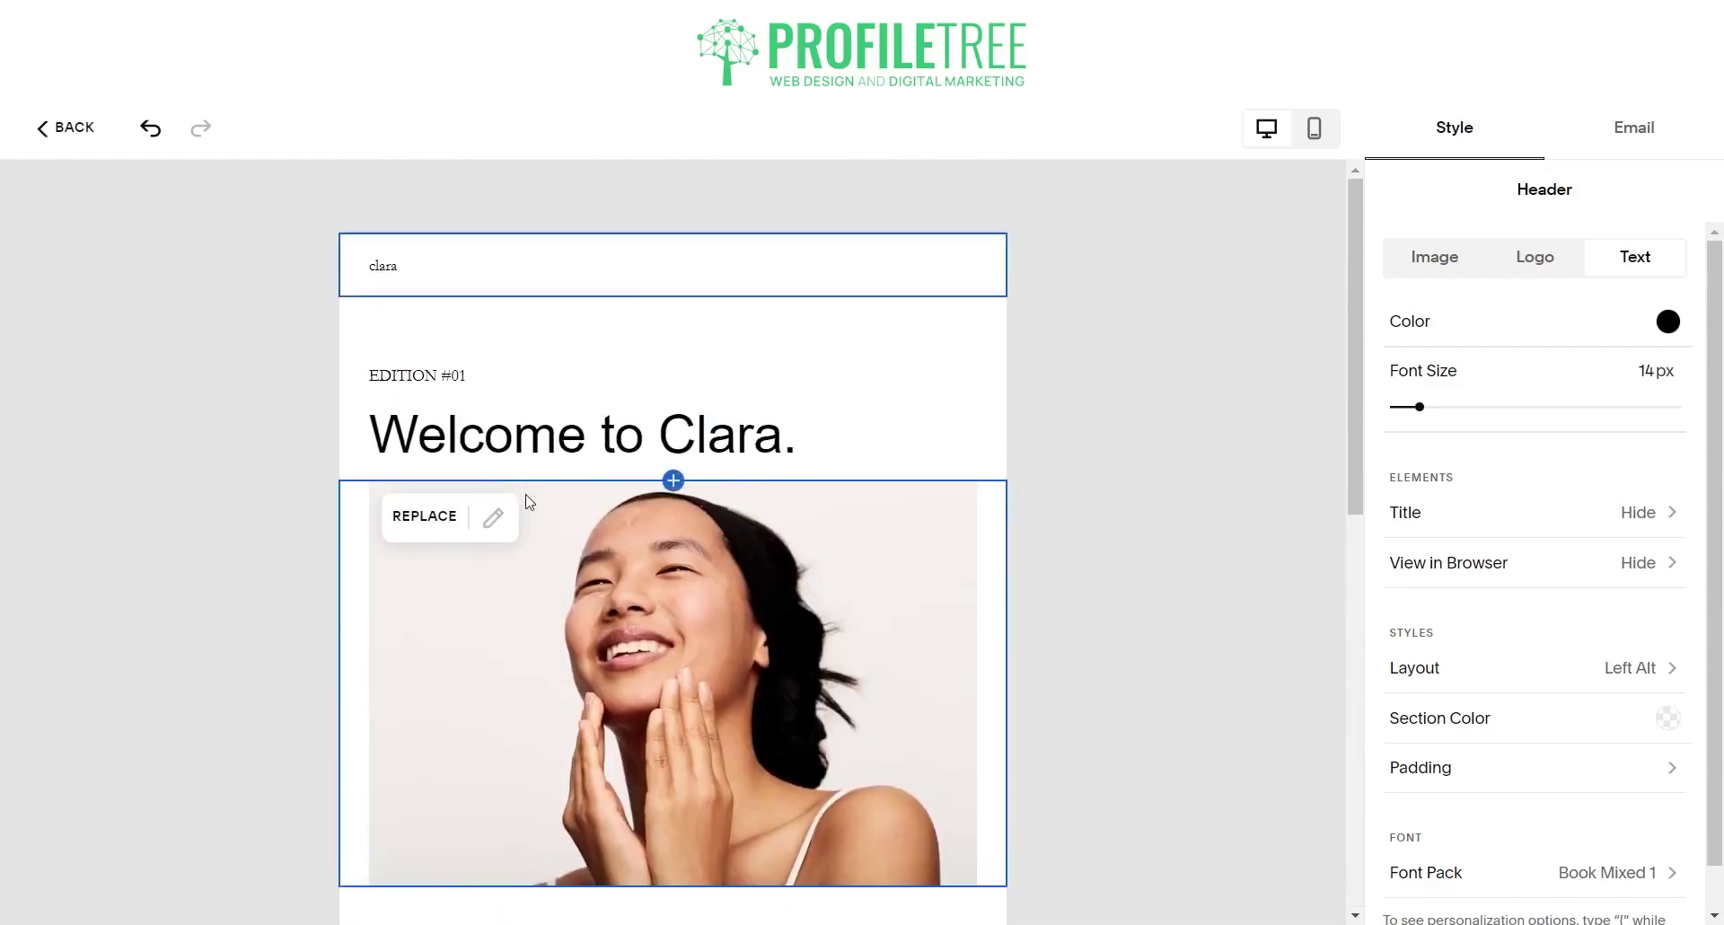
pyautogui.scroll(-1, 528, 502)
pyautogui.click(1645, 127)
pyautogui.scroll(-2, 1594, 333)
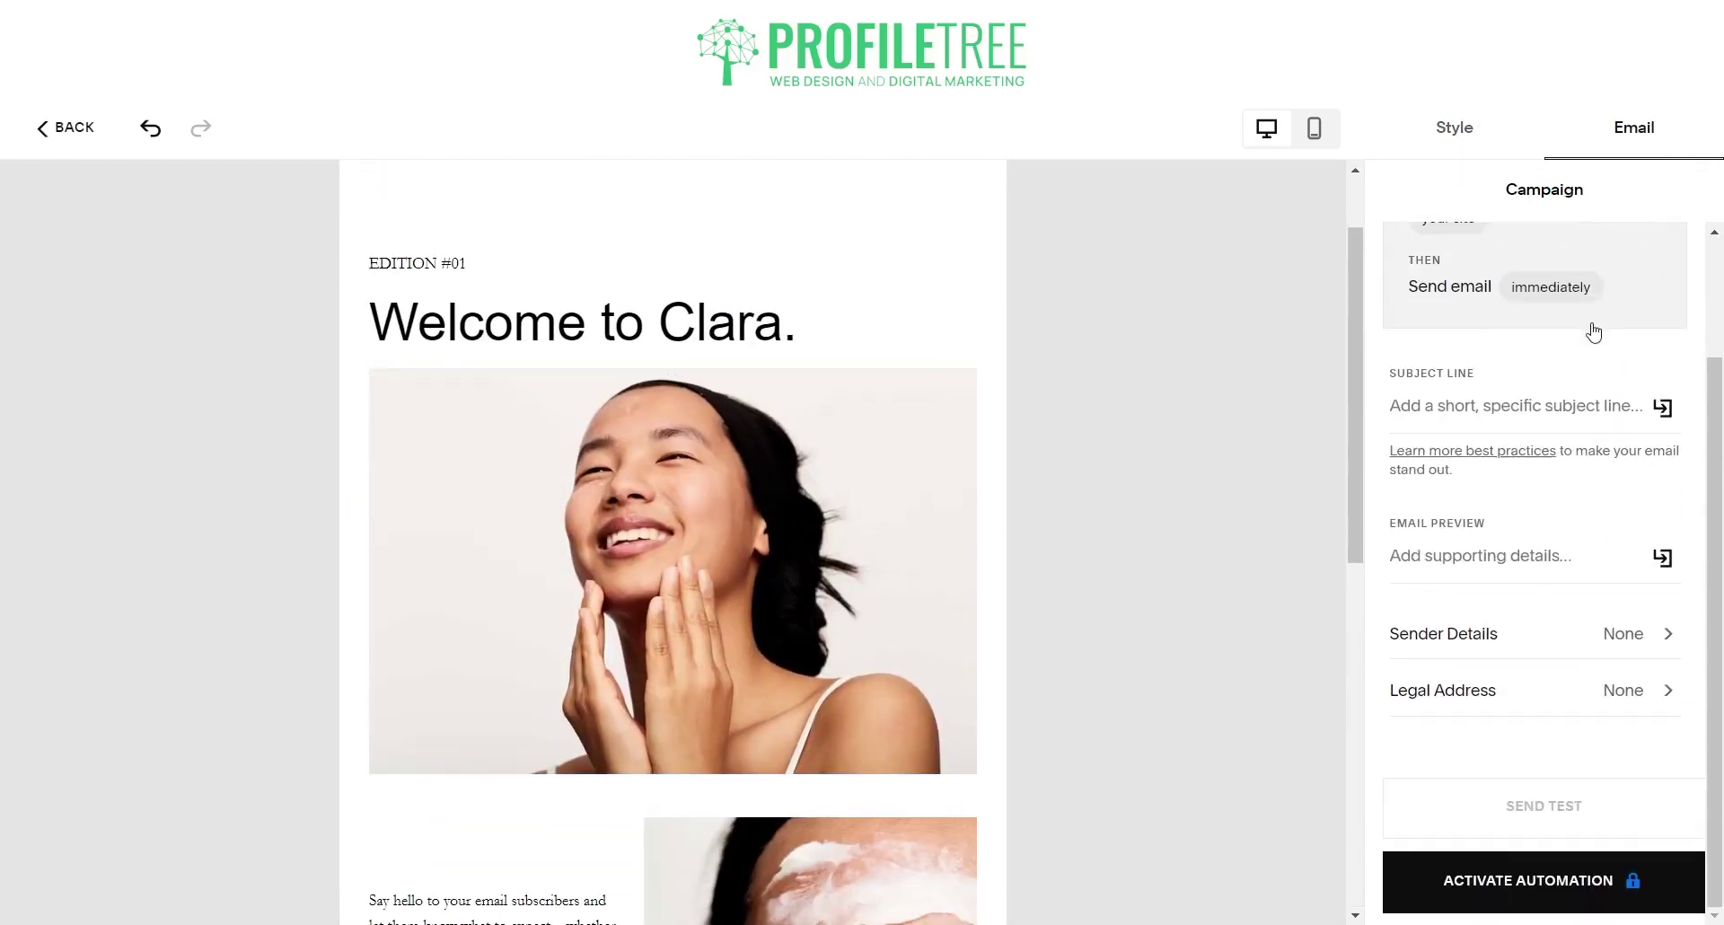
pyautogui.scroll(1, 1589, 345)
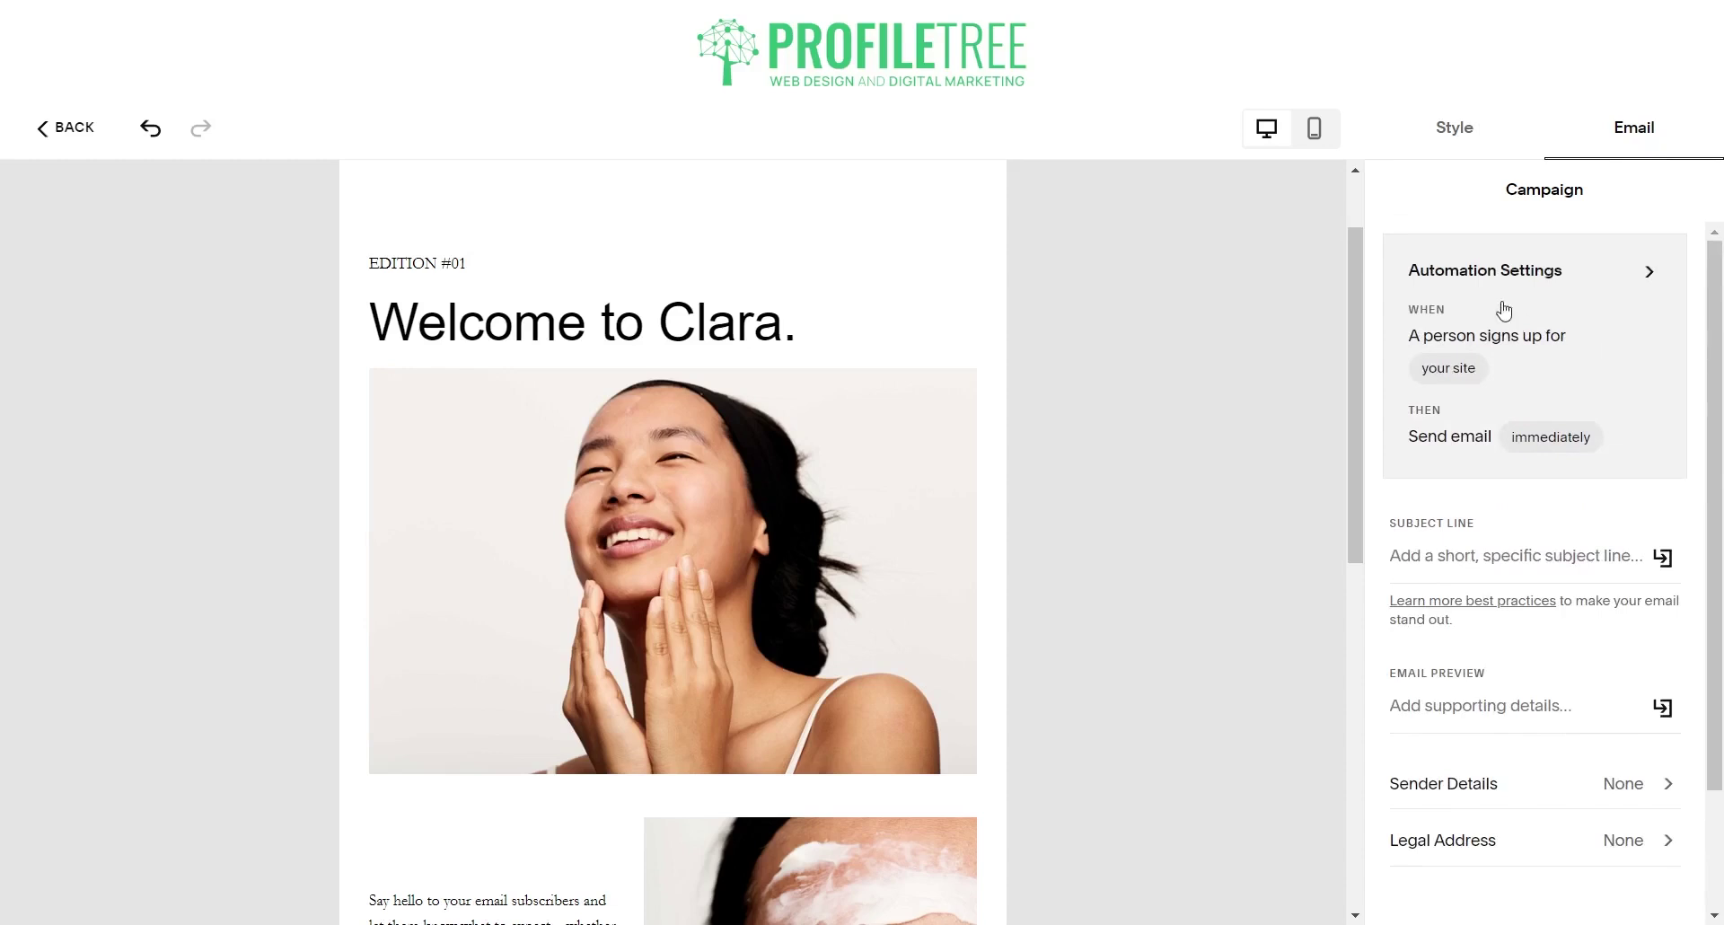
pyautogui.scroll(-1, 1495, 620)
pyautogui.scroll(-1, 1495, 628)
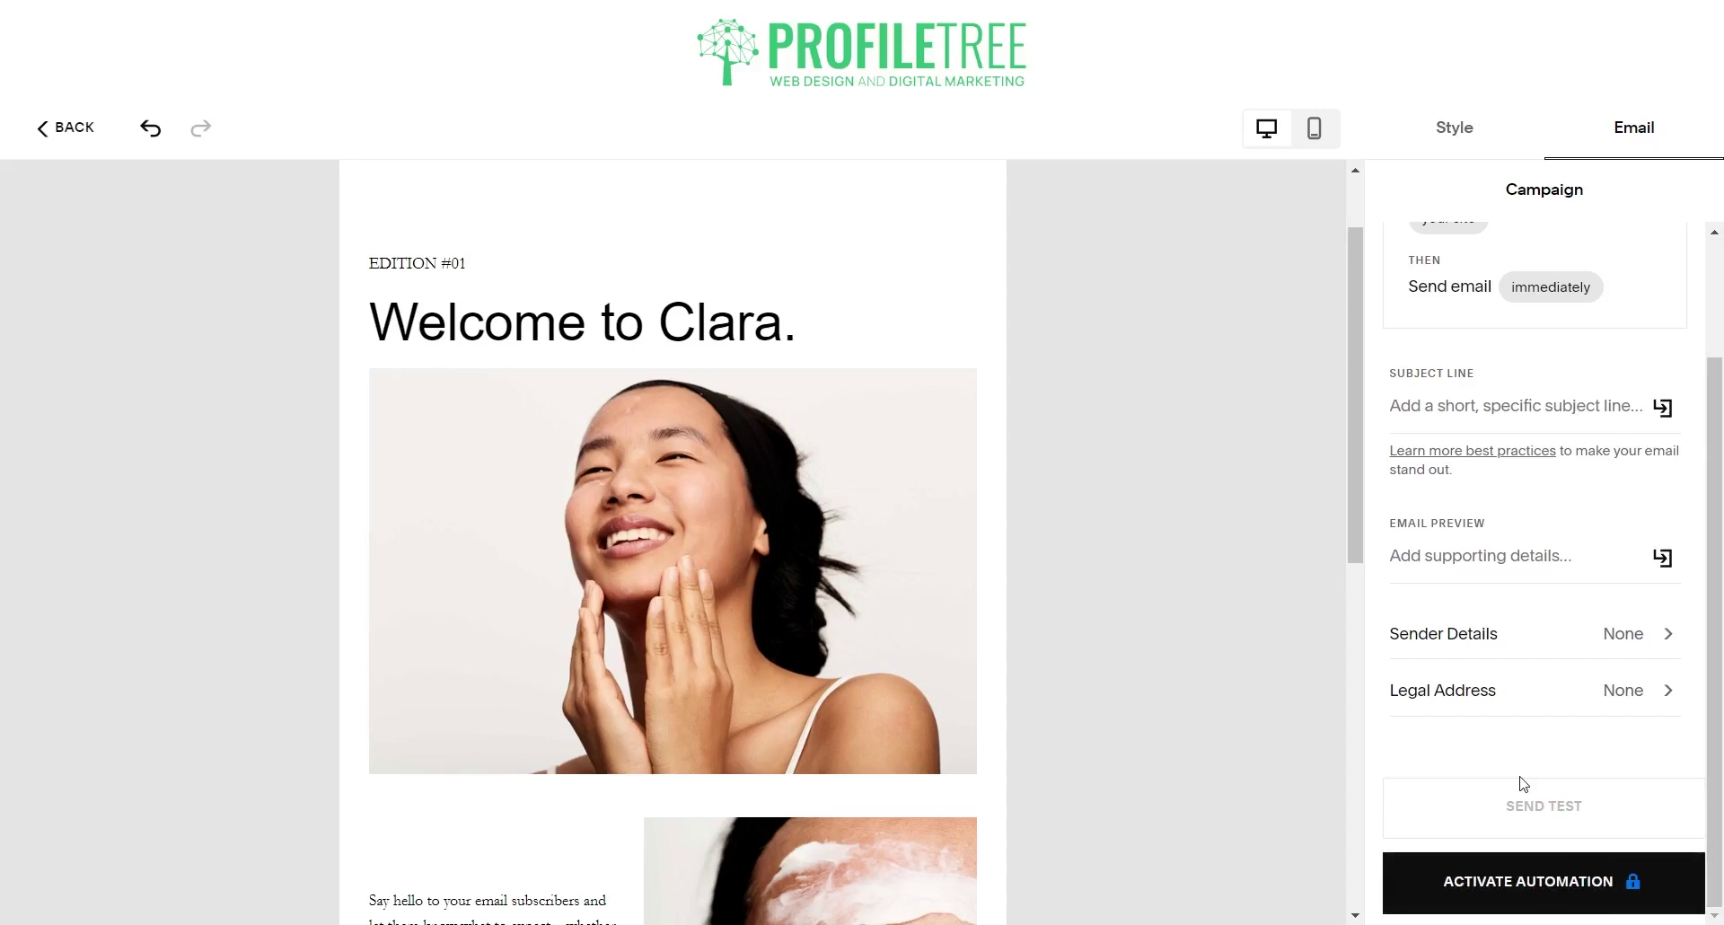
pyautogui.scroll(1, 1520, 772)
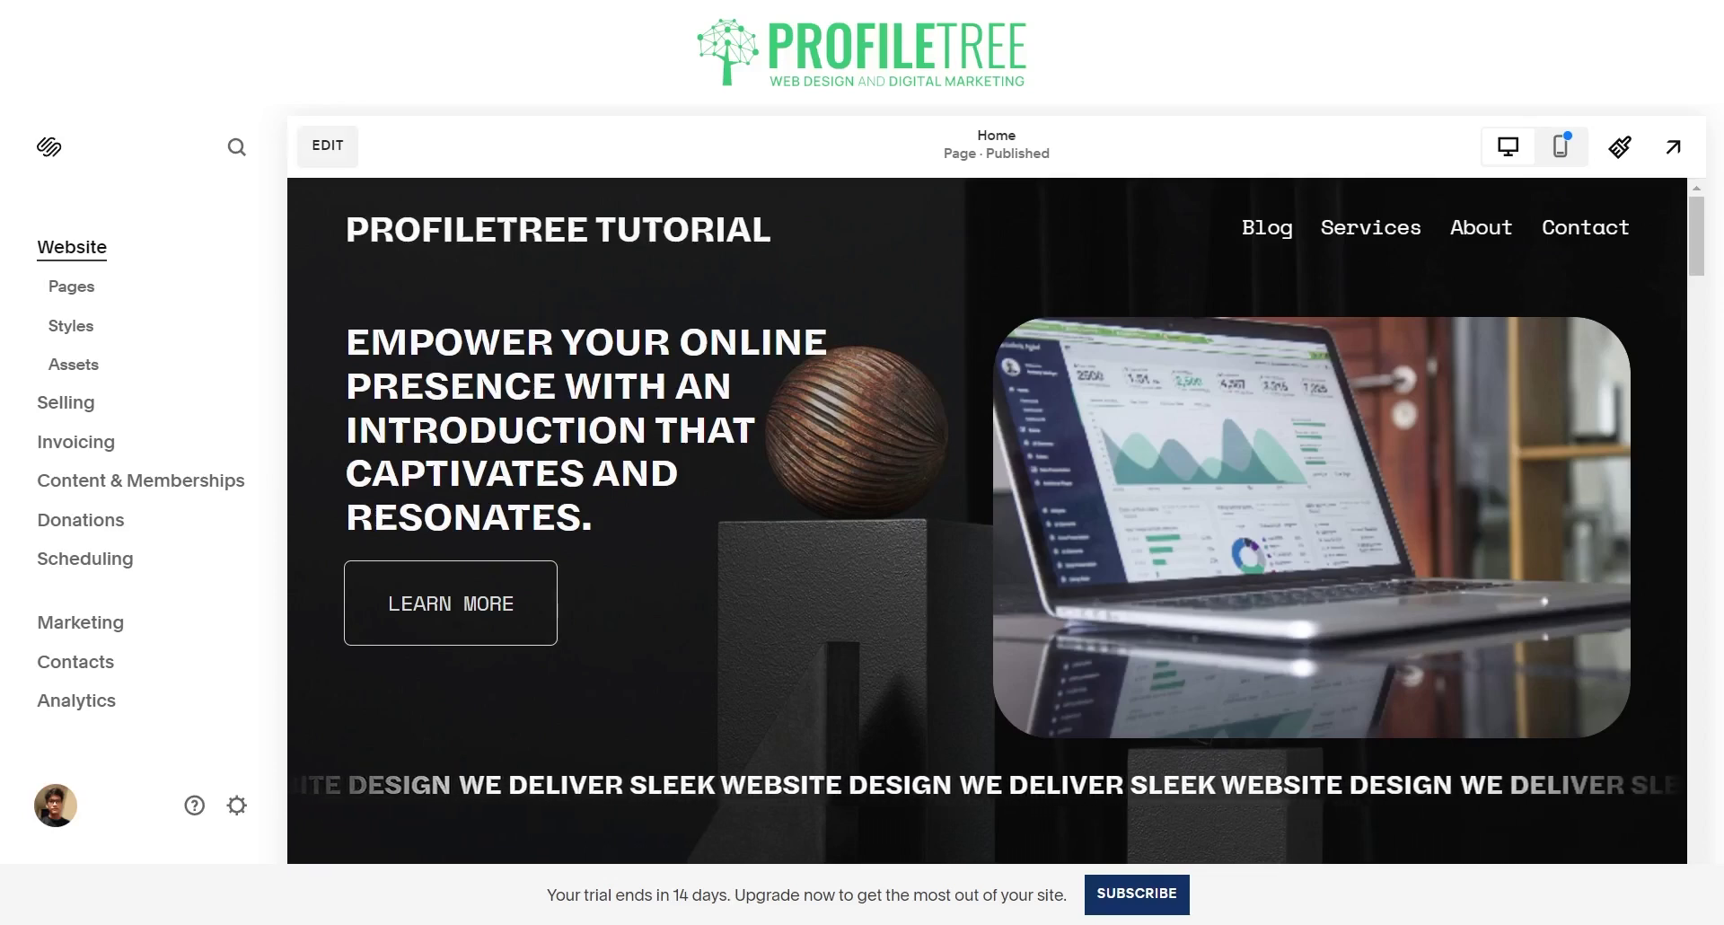
# Open the website's Home page for editing, look over its top sections and exit the editor.
pyautogui.click(328, 145)
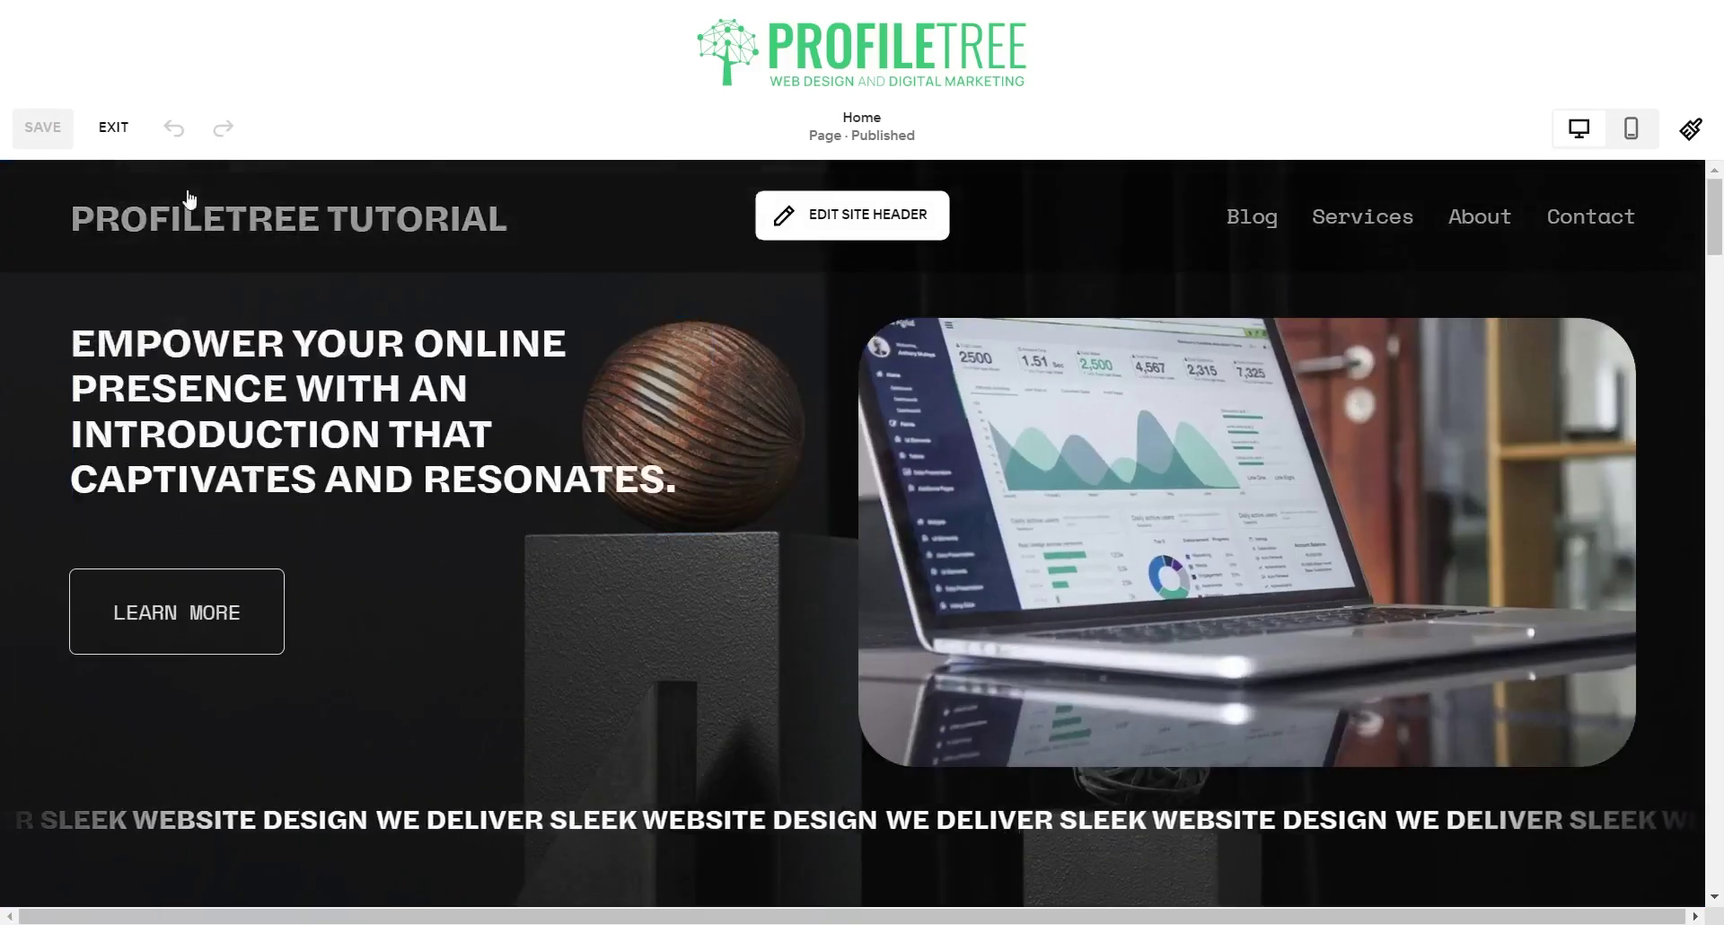
pyautogui.scroll(-2, 790, 582)
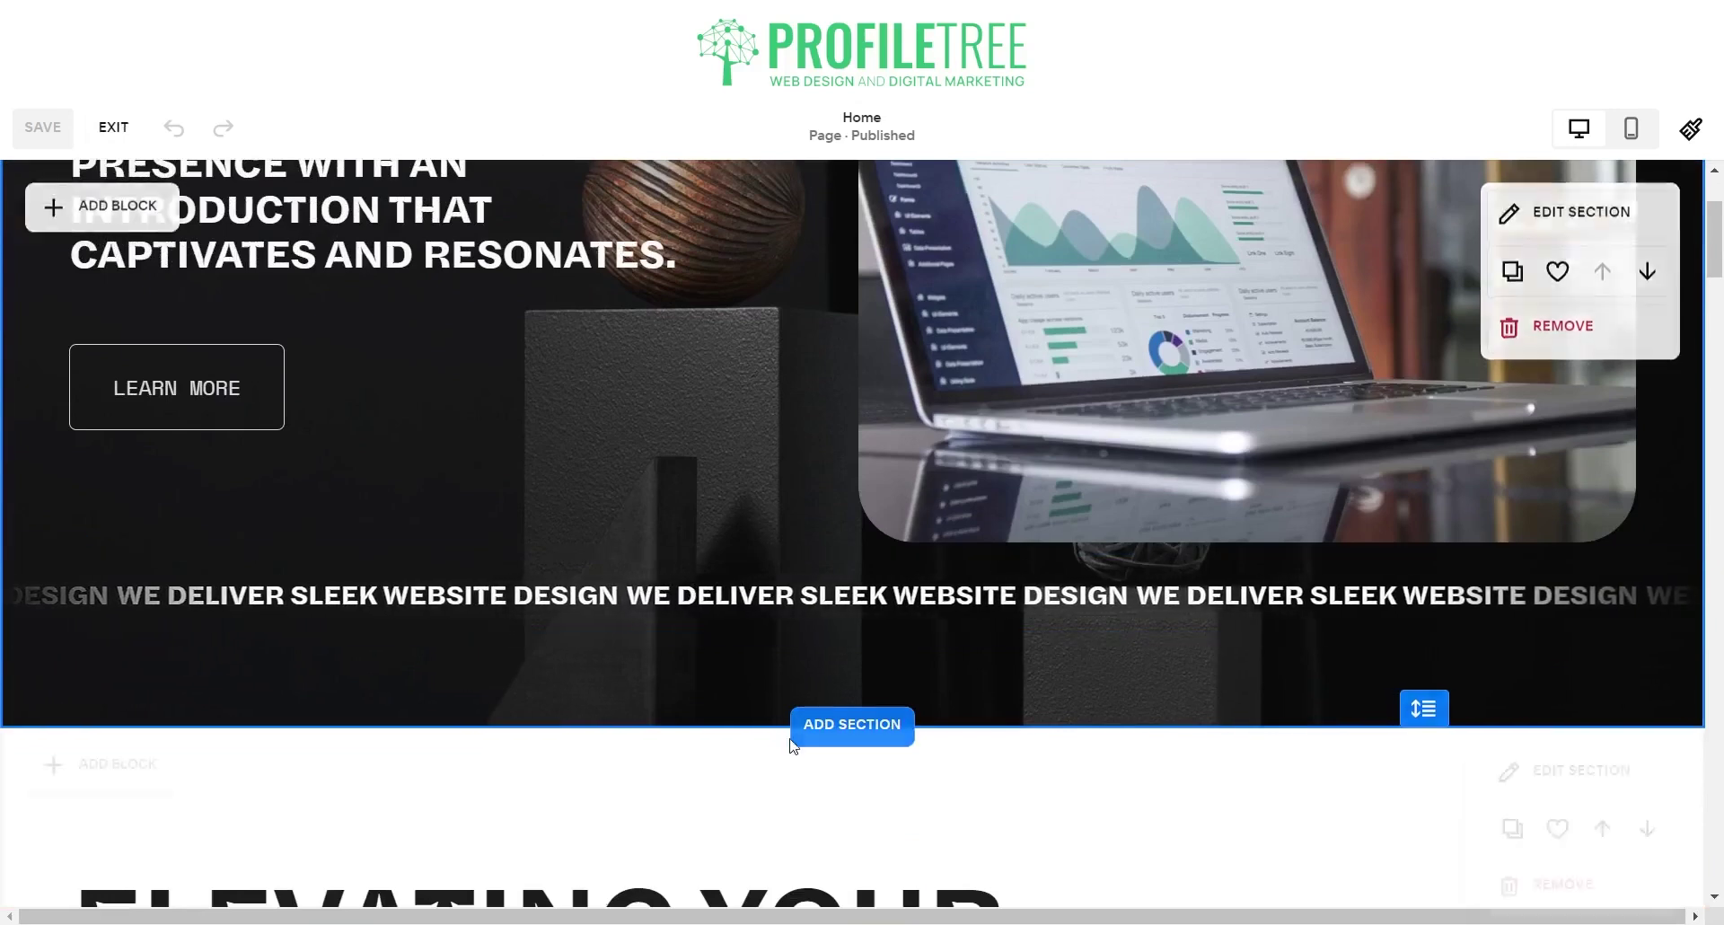
pyautogui.scroll(2, 396, 431)
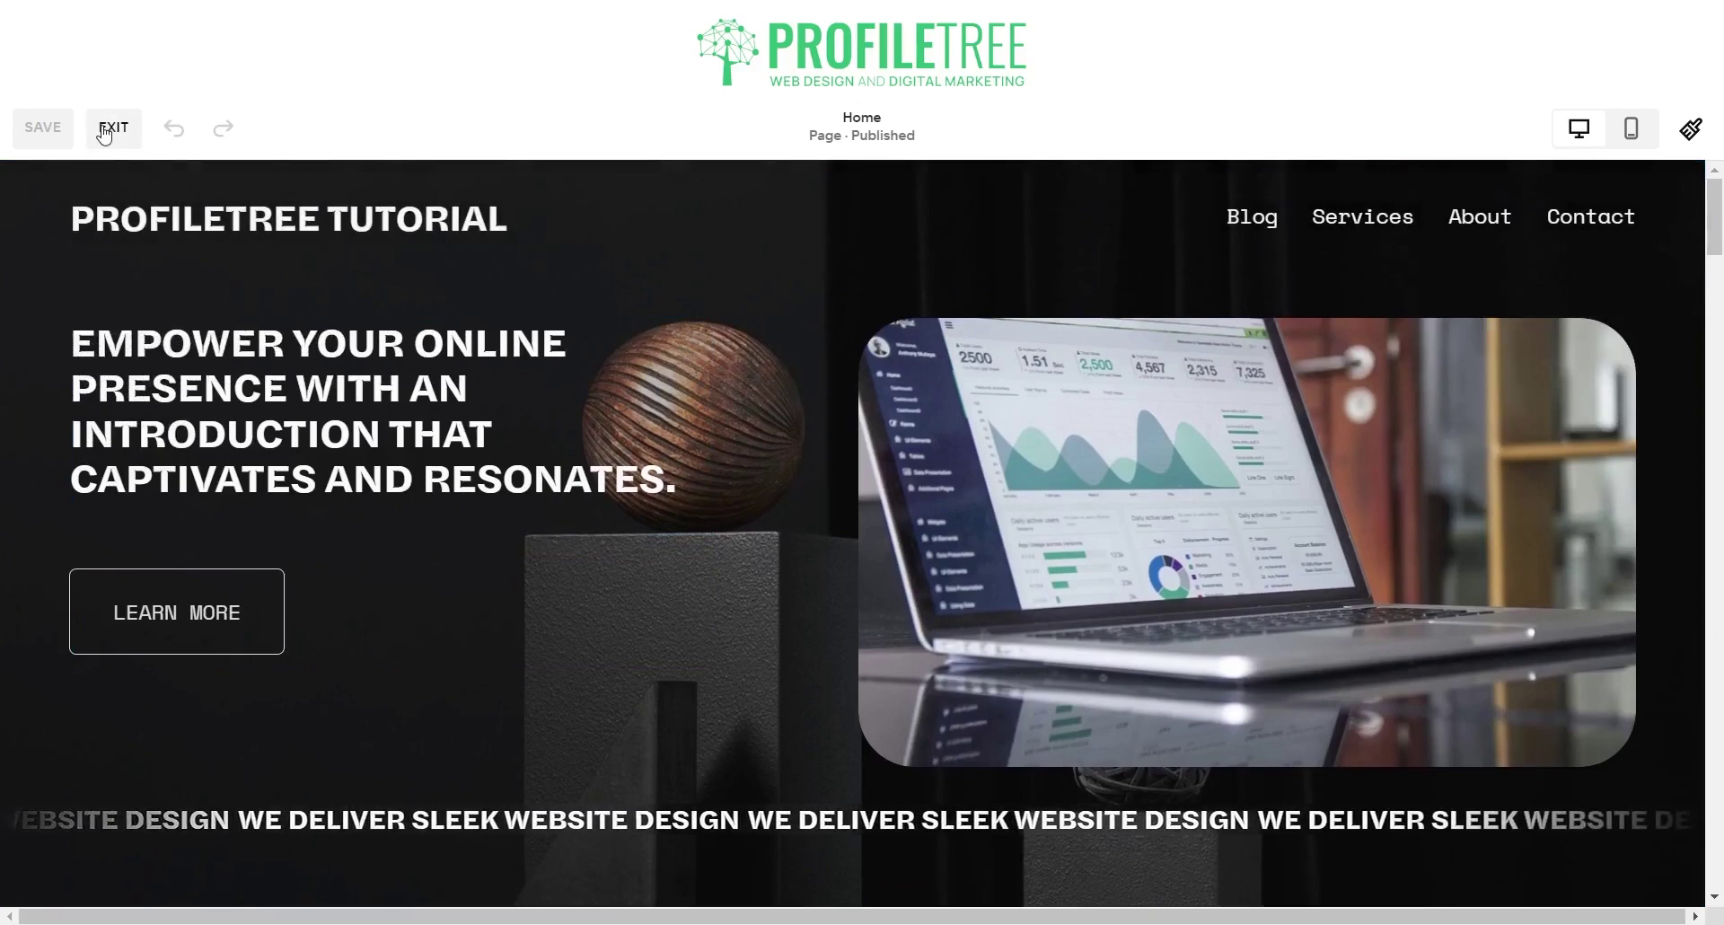
pyautogui.click(103, 131)
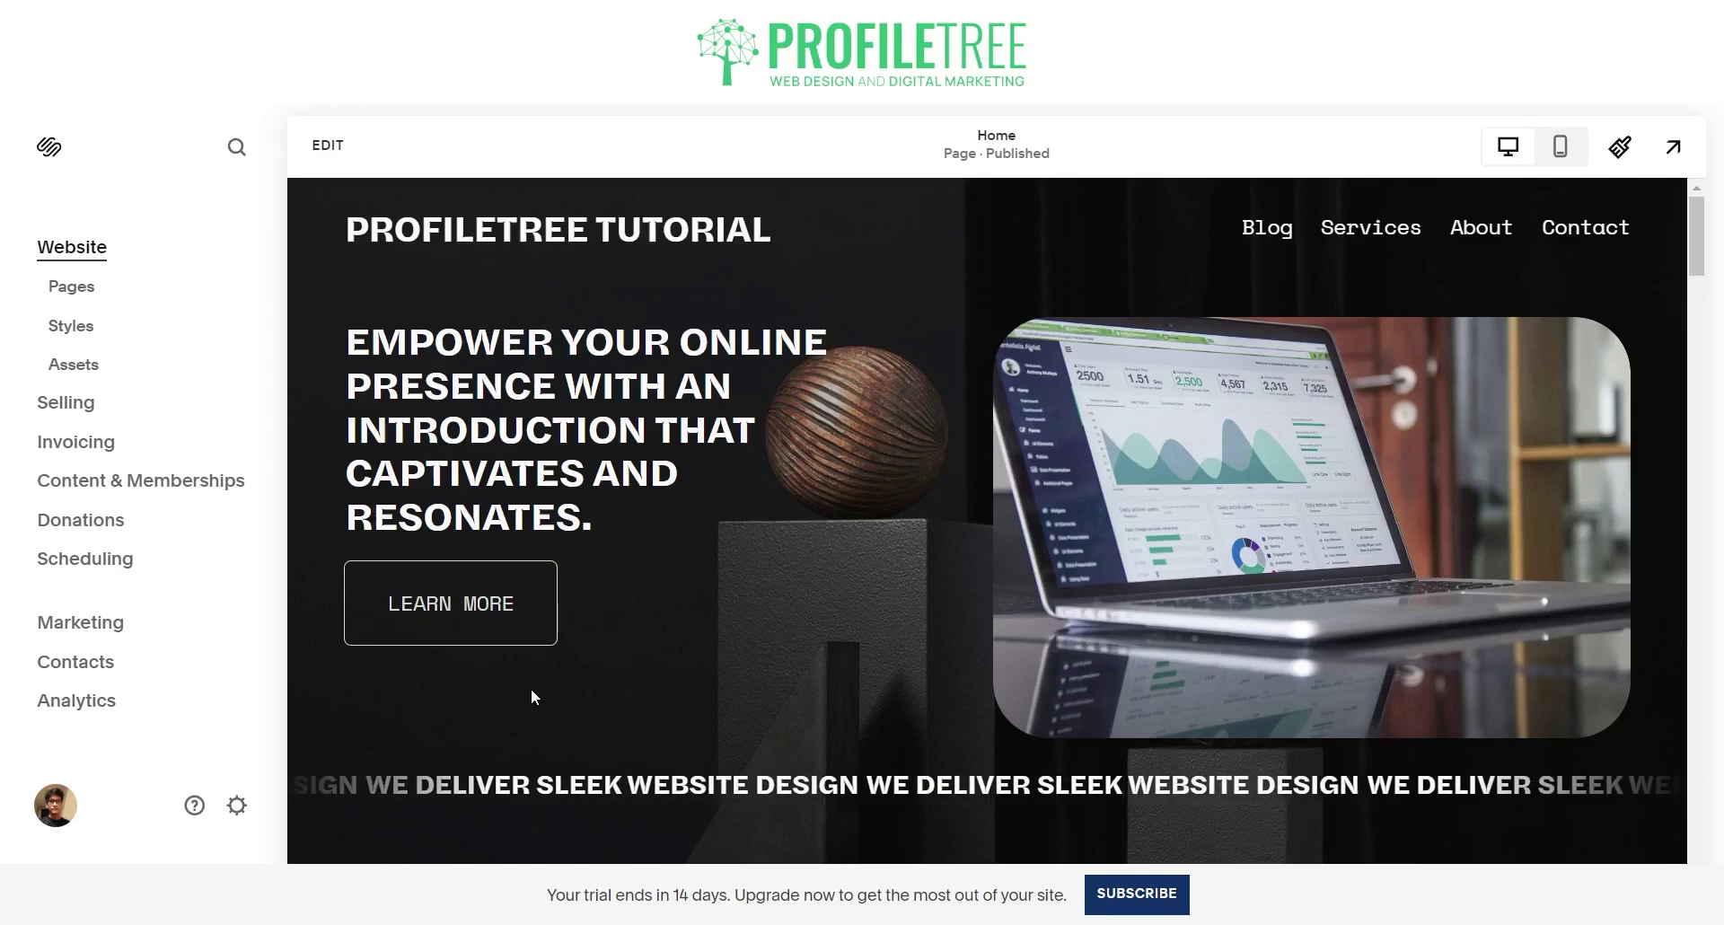
# Examine the page header code injection field in the Home page's advanced settings and close the settings.
pyautogui.click(70, 286)
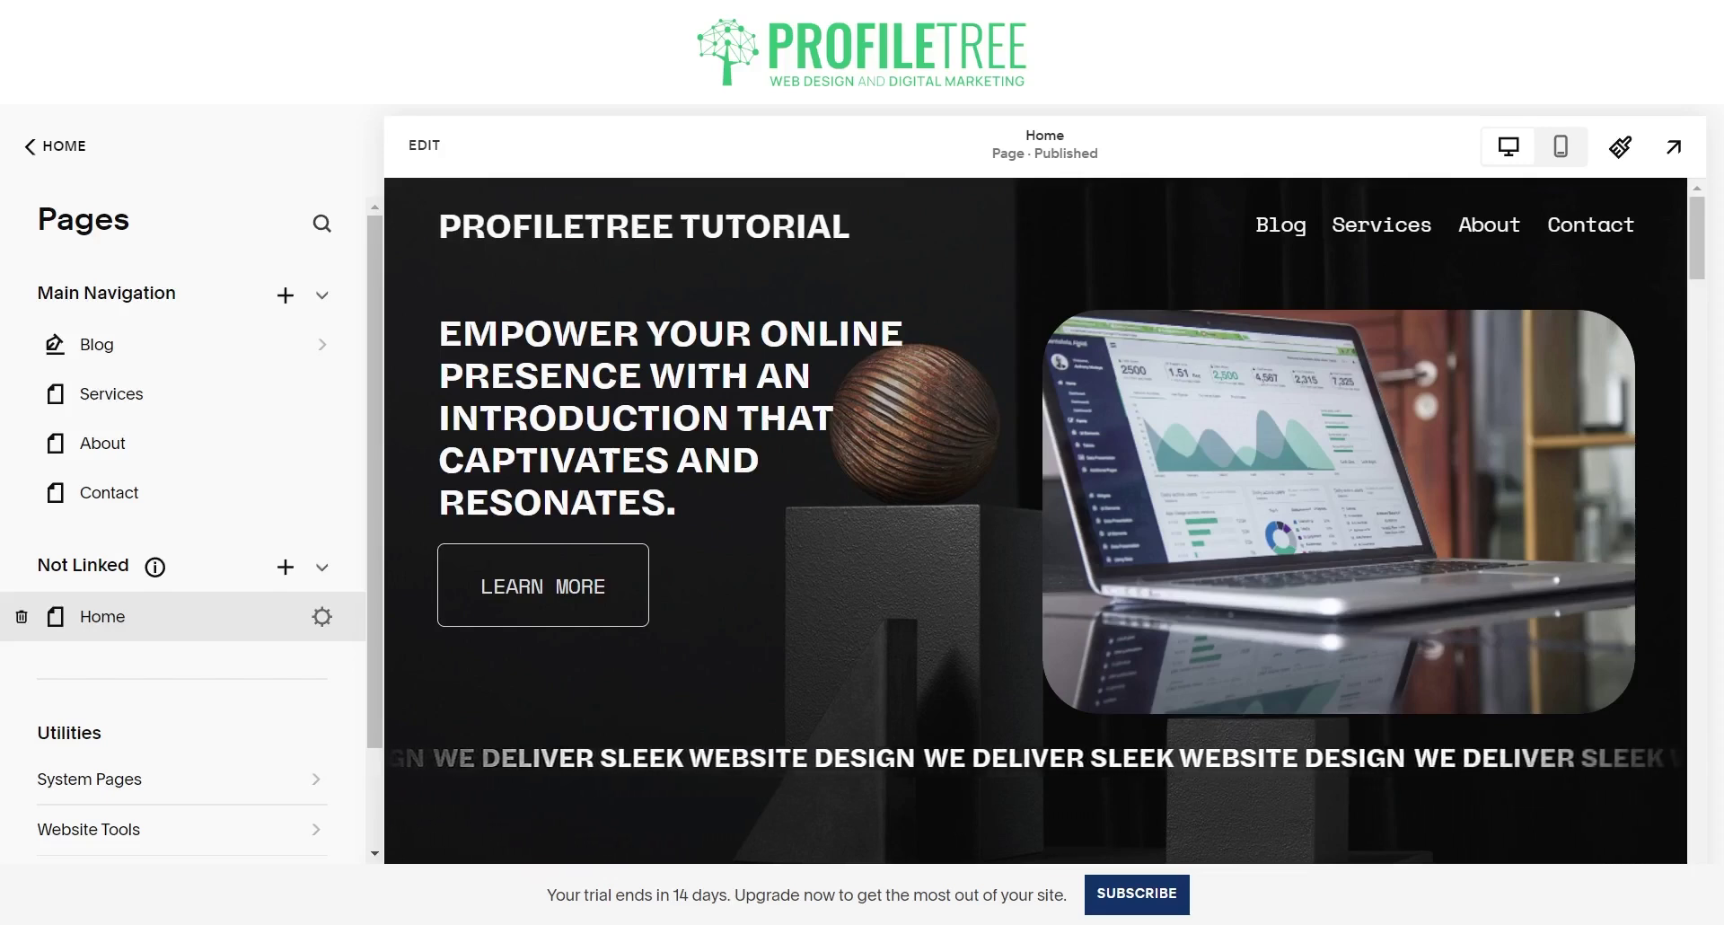
pyautogui.click(321, 616)
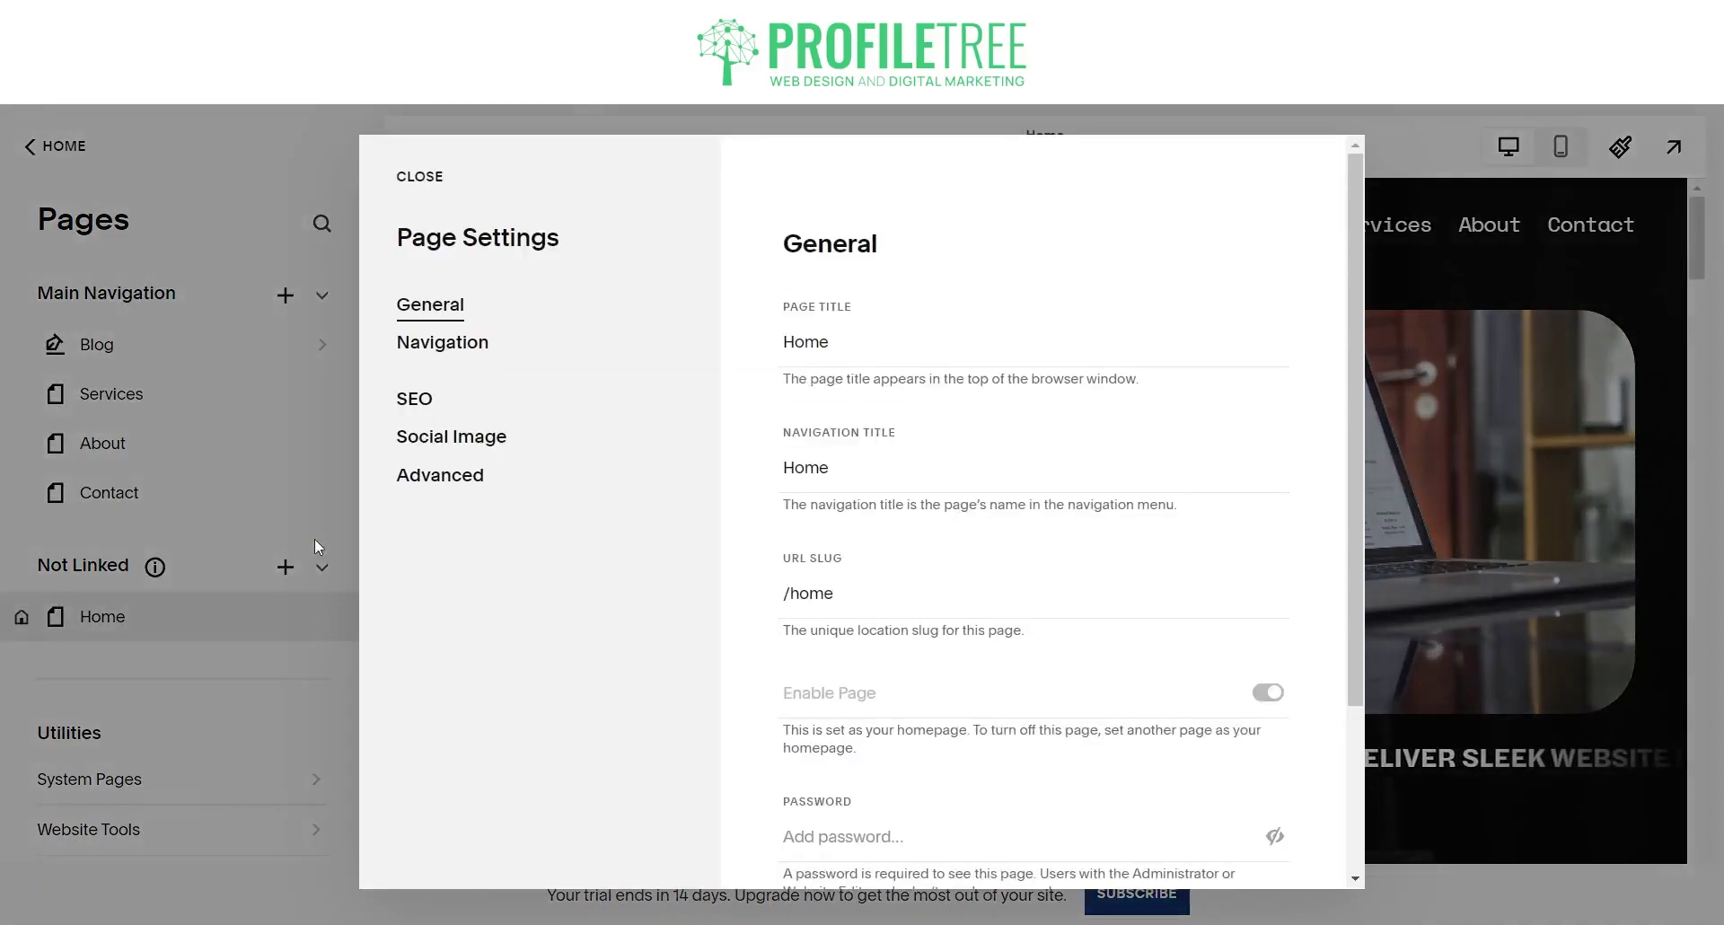
pyautogui.click(481, 489)
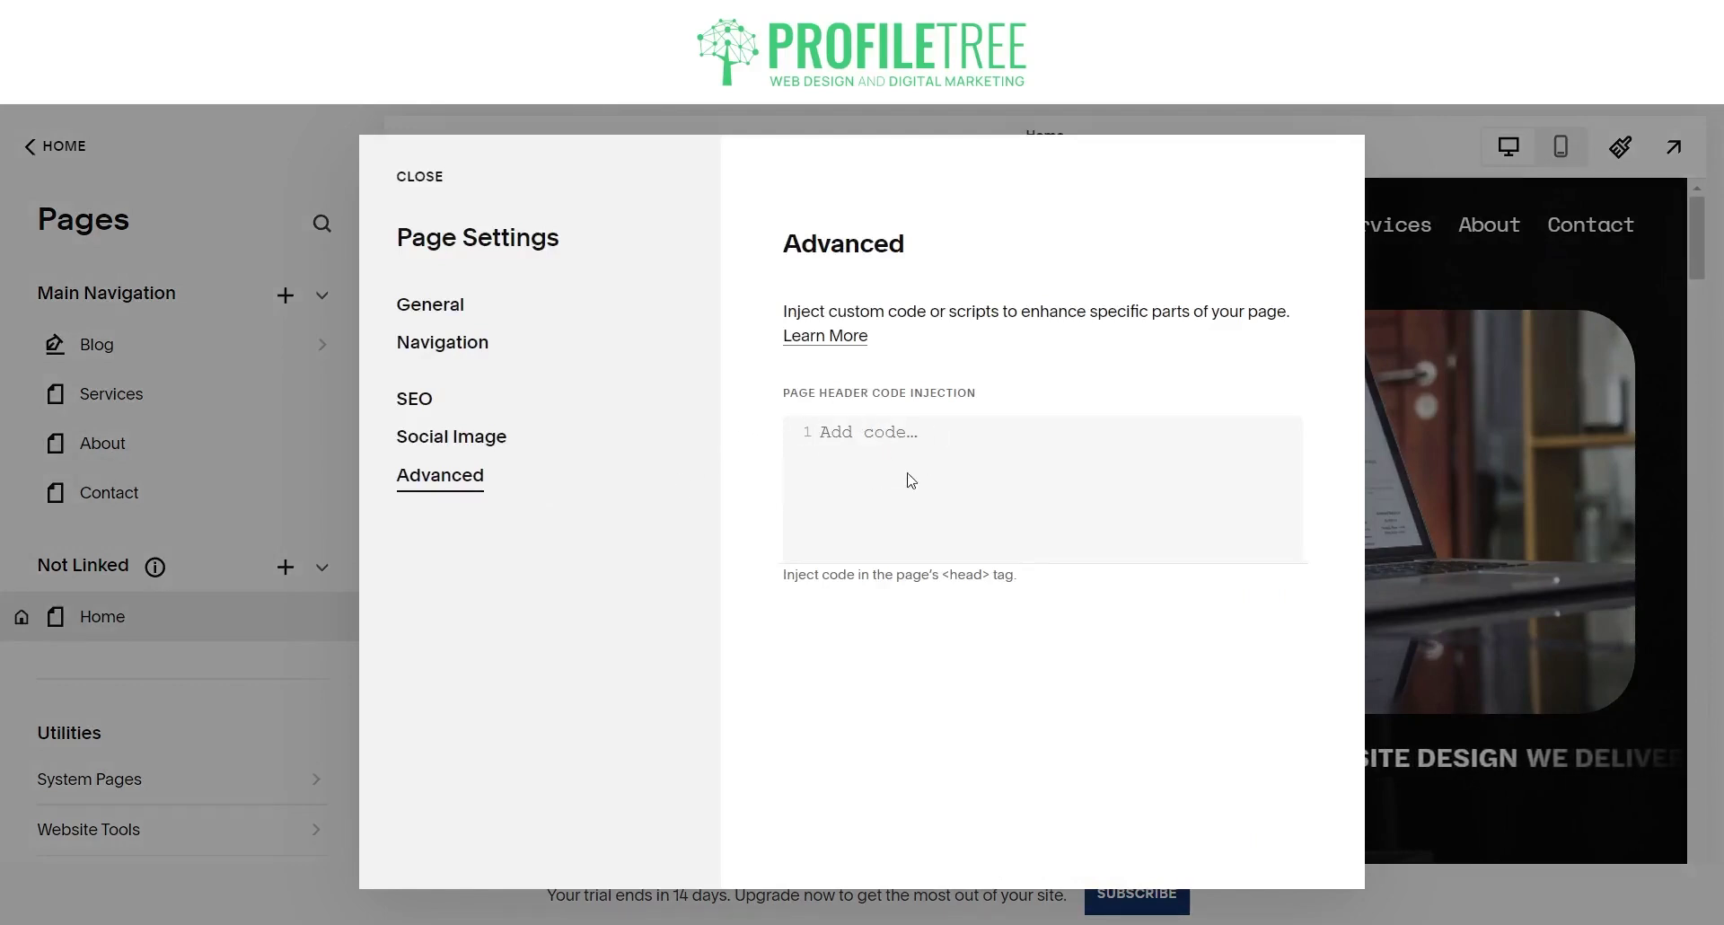
pyautogui.click(856, 427)
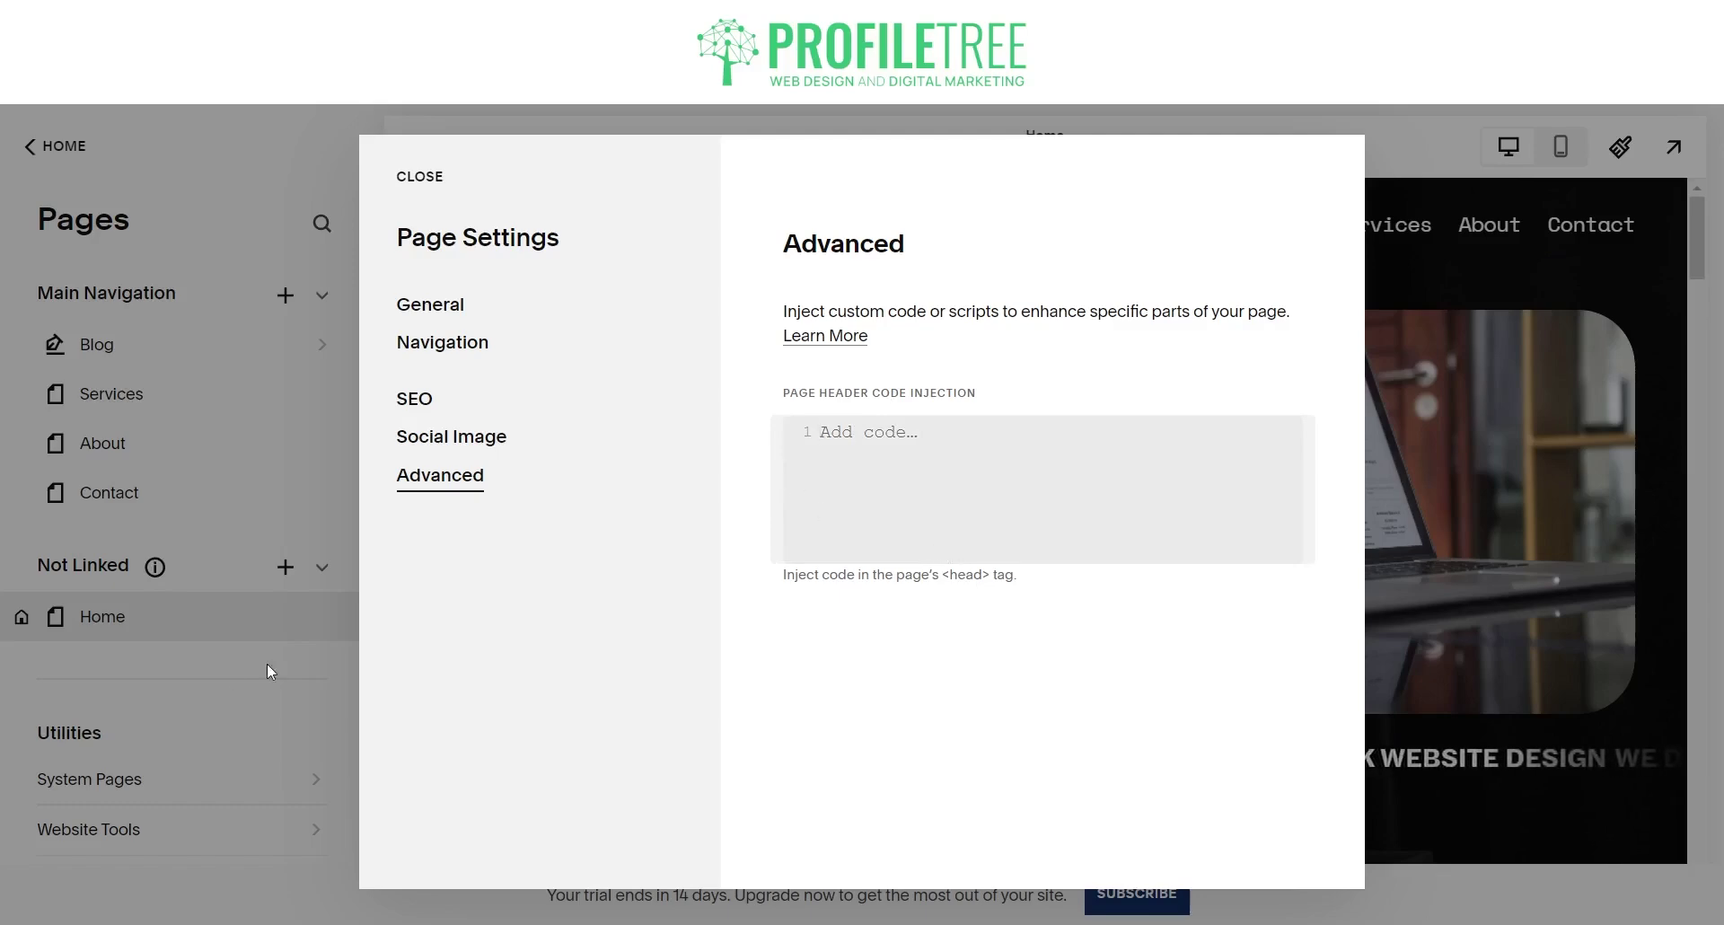
pyautogui.click(89, 666)
# Examine the page header code injection field in the Contact page's advanced settings and close the settings.
pyautogui.click(321, 493)
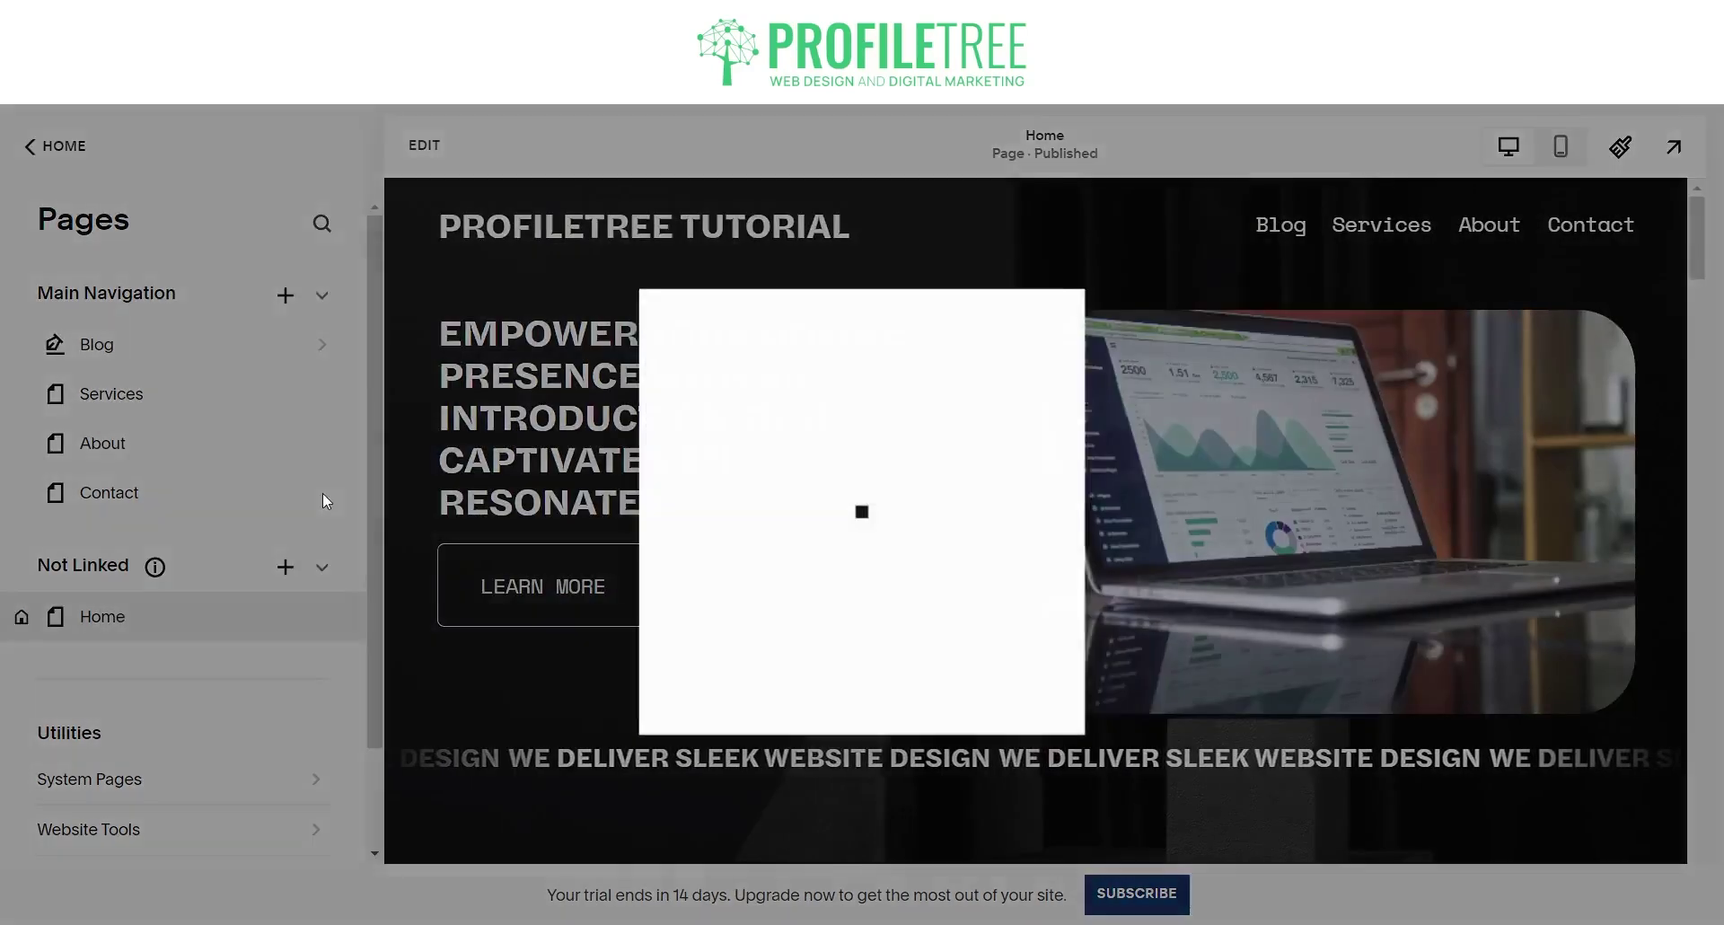
pyautogui.click(454, 478)
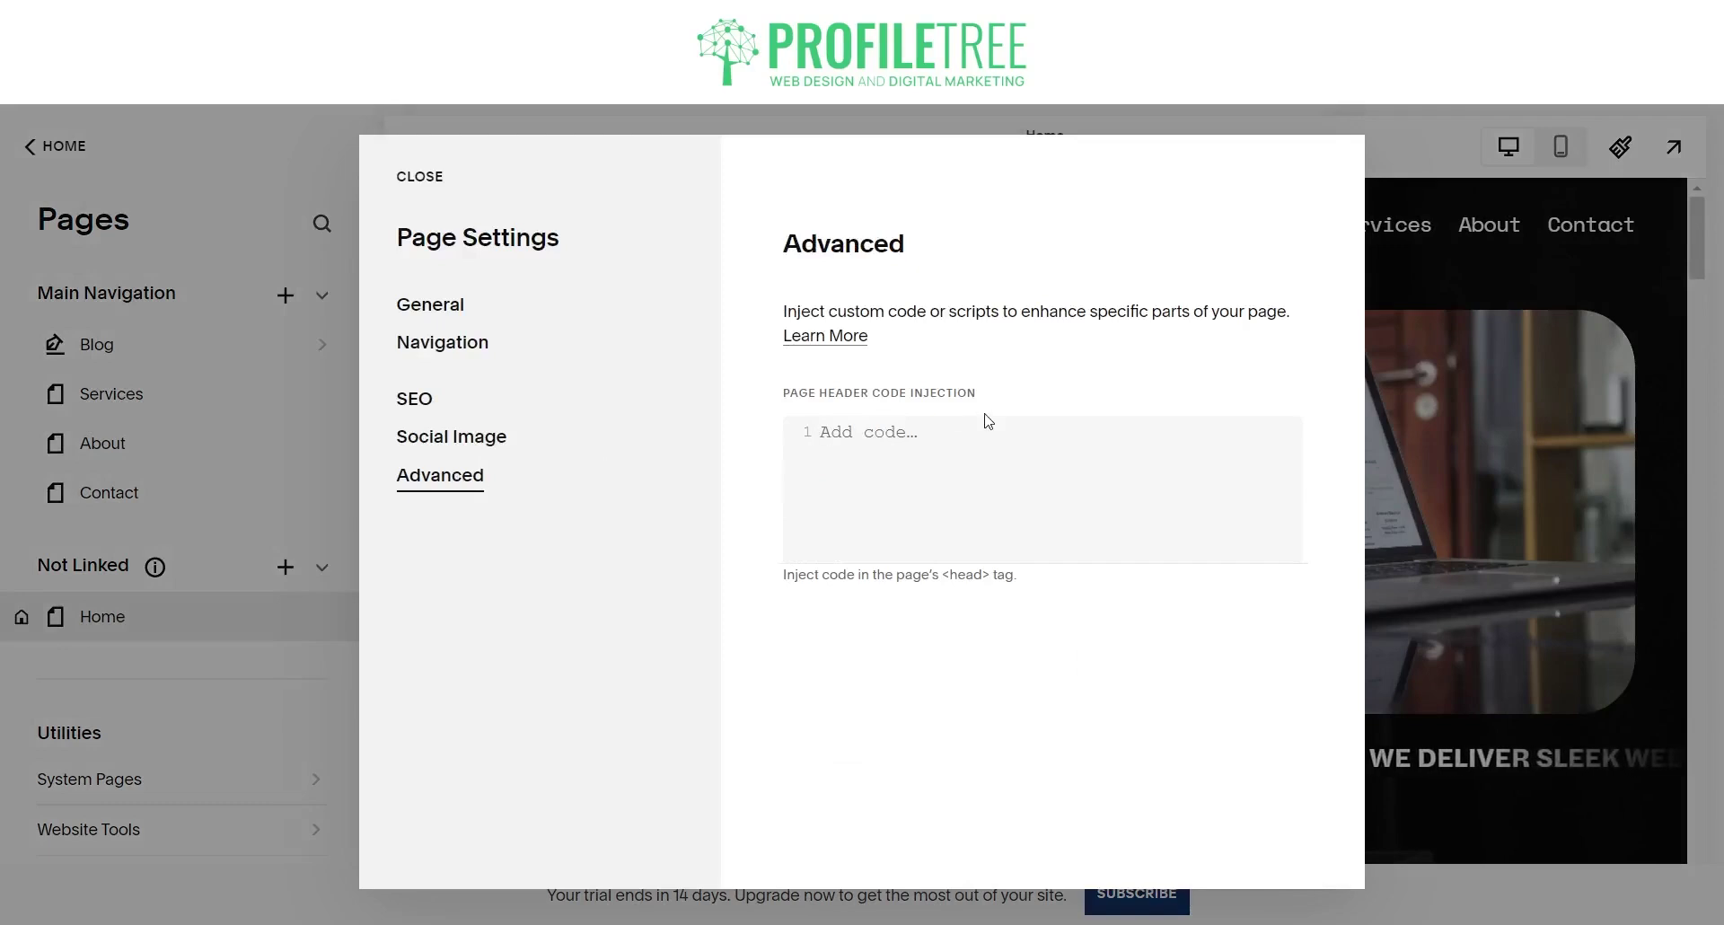
pyautogui.click(977, 441)
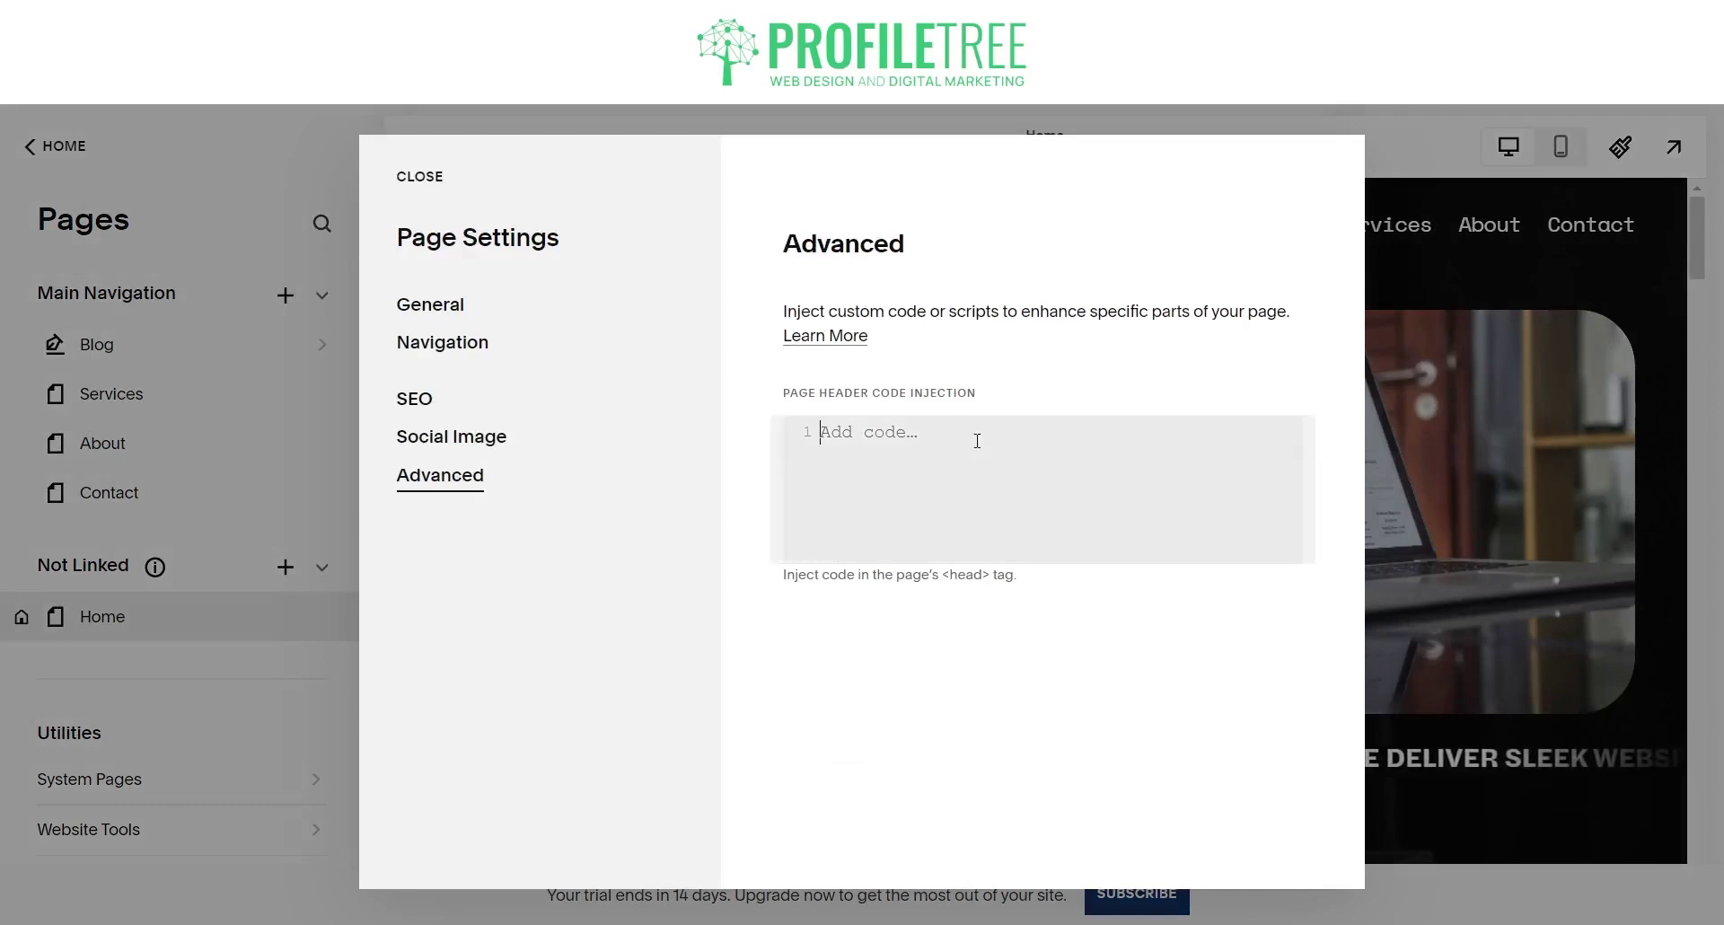
pyautogui.click(154, 617)
# Examine the page header code injection field in the About page's advanced settings and close the settings.
pyautogui.click(322, 444)
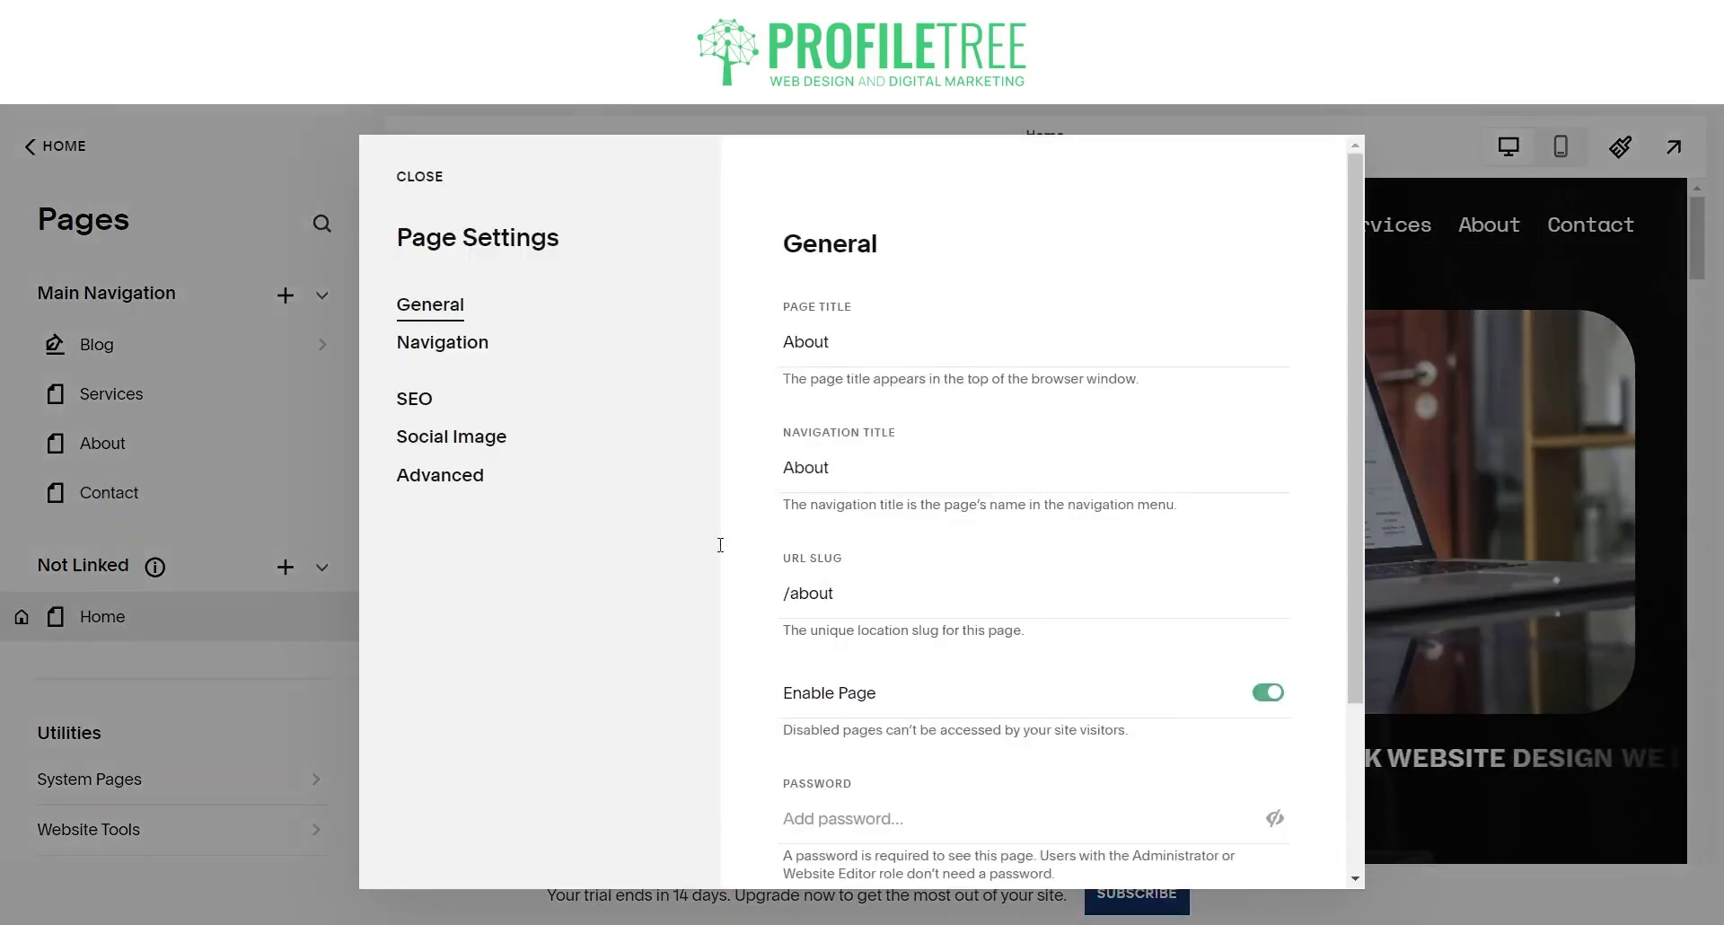
pyautogui.click(476, 491)
pyautogui.click(805, 418)
pyautogui.click(432, 224)
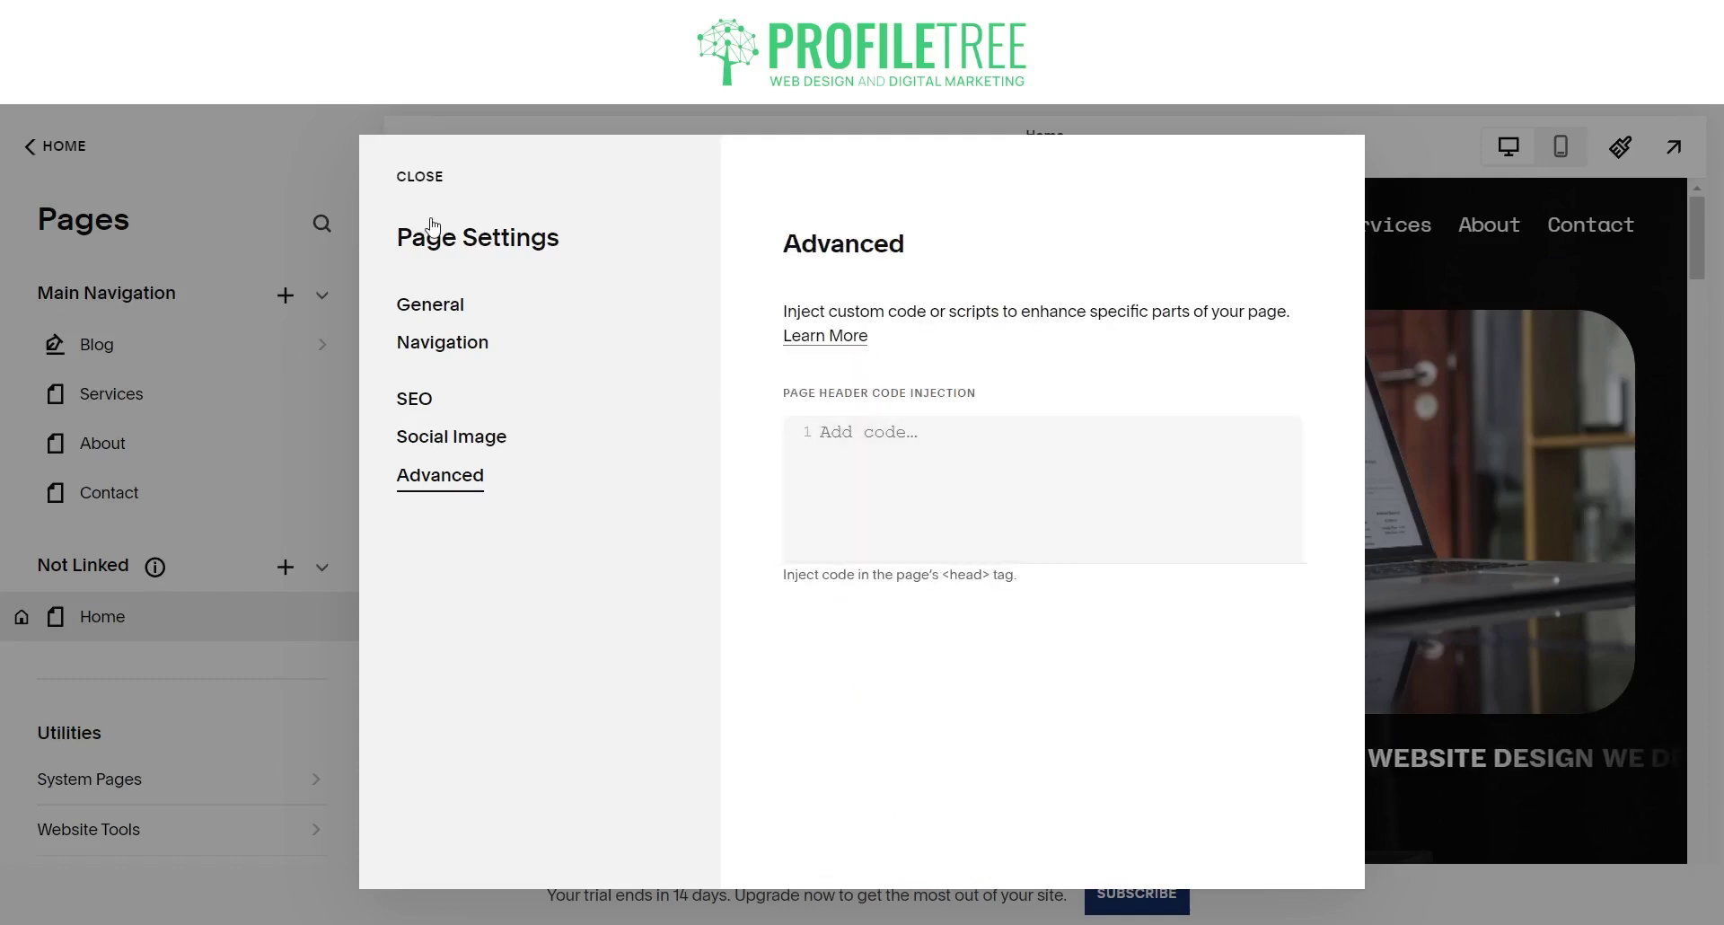
# Open the Blog page's settings.
pyautogui.click(281, 352)
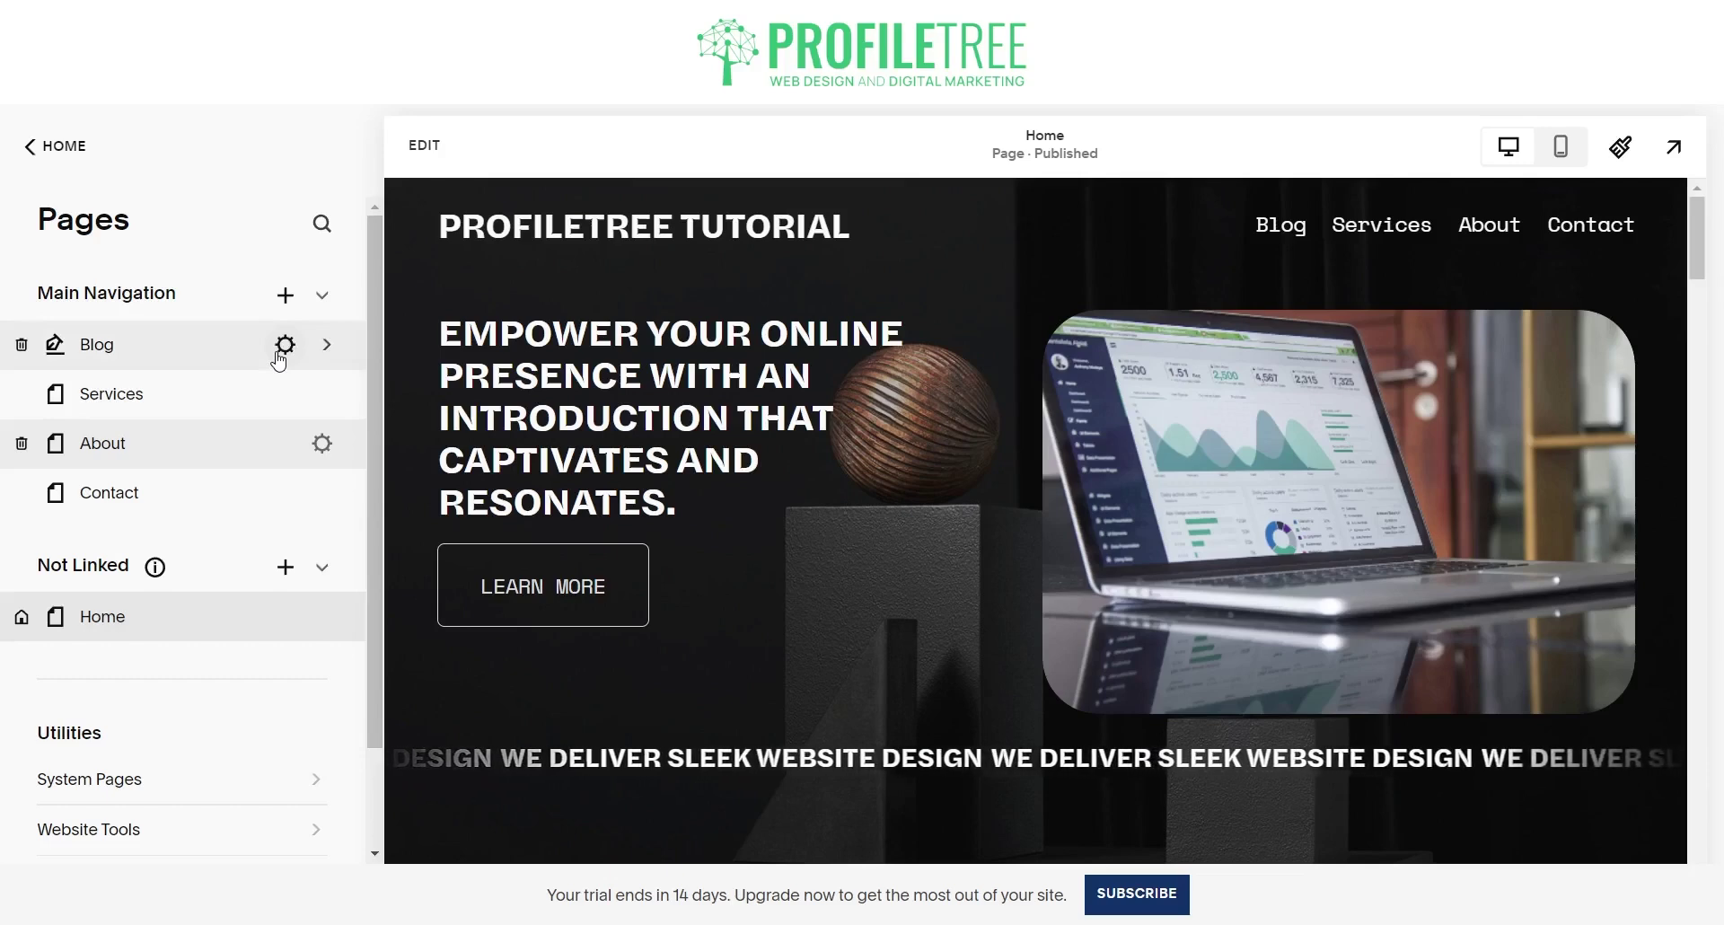